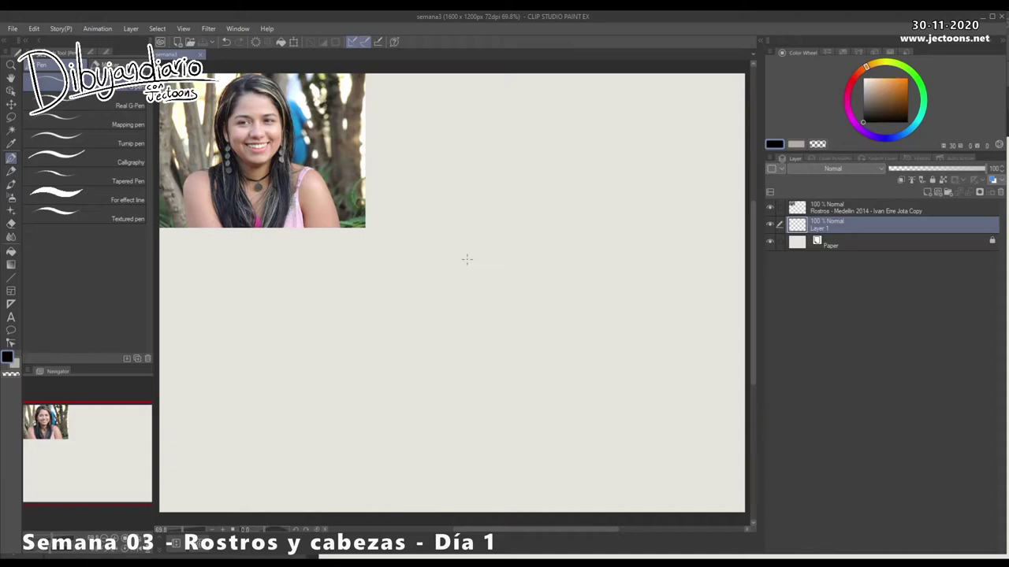
# Sketch a light circle for the cranium with a curved jaw below it, on Layer 1 beside the reference photo
pyautogui.moveTo(484, 216); pyautogui.dragTo(473, 207)
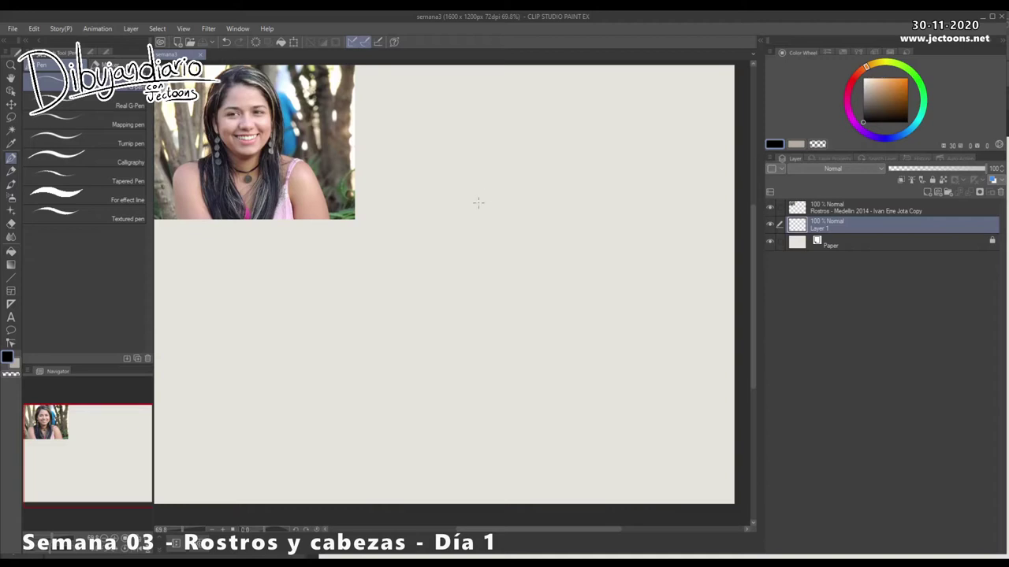
pyautogui.moveTo(480, 239); pyautogui.dragTo(522, 253)
pyautogui.moveTo(473, 219)
pyautogui.mouseDown()
pyautogui.moveTo(481, 270)
pyautogui.moveTo(516, 295)
pyautogui.mouseUp()
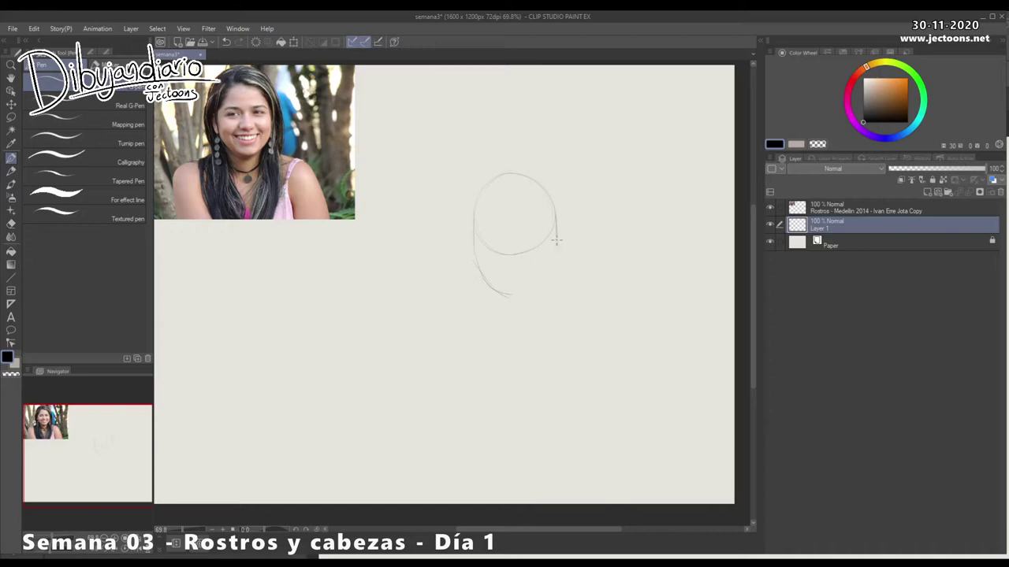
pyautogui.moveTo(503, 290)
pyautogui.mouseDown()
pyautogui.moveTo(547, 275)
pyautogui.moveTo(556, 240)
pyautogui.mouseUp()
pyautogui.keyDown('shift'); pyautogui.click(544, 355); pyautogui.keyUp('shift')
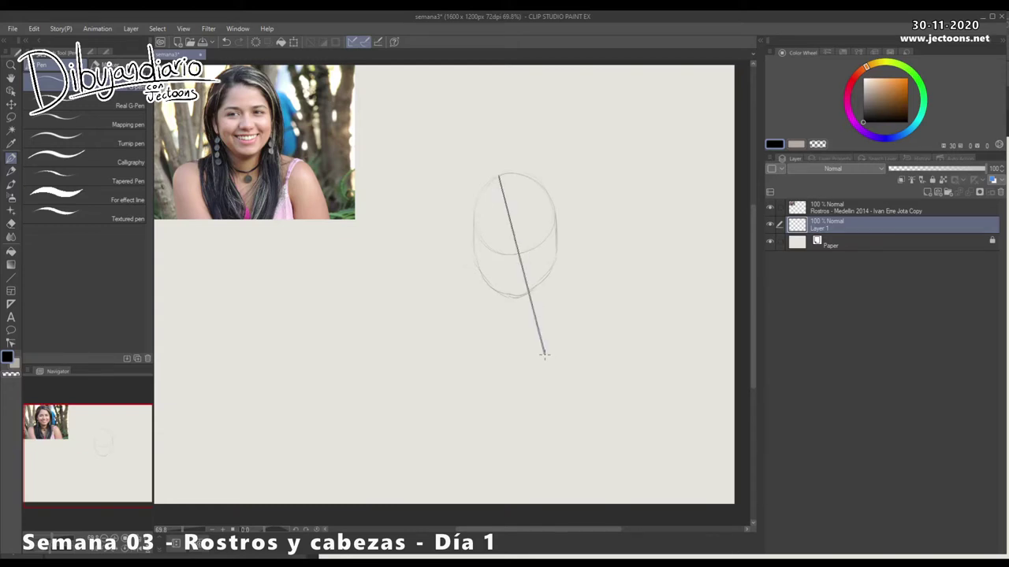
pyautogui.press('Delete')
pyautogui.hotkey('ctrl', 'z')
# Redraw the right side of the head outline and reinforce its left side from the crown to the cheek
pyautogui.moveTo(555, 233); pyautogui.dragTo(556, 246)
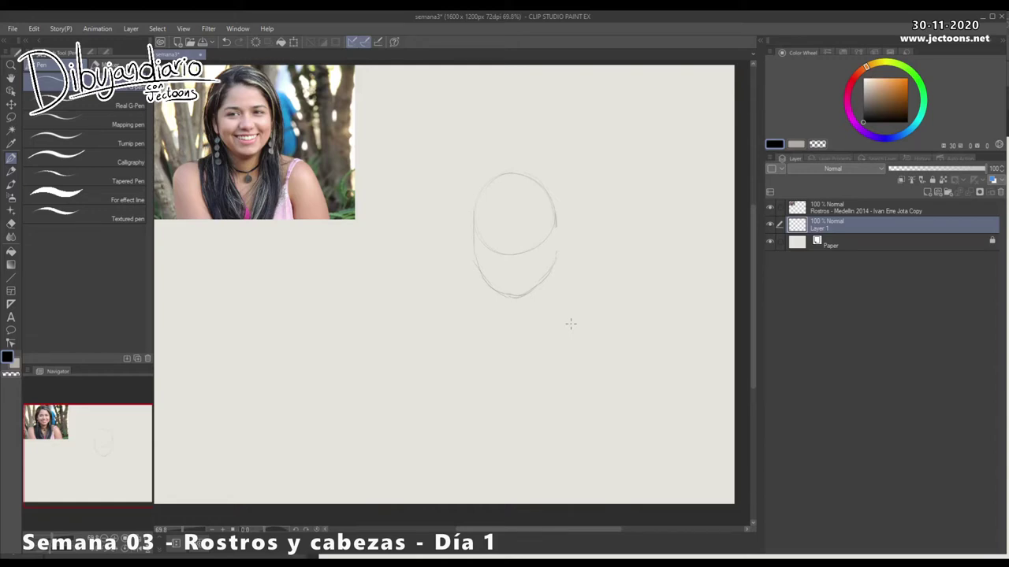
pyautogui.moveTo(556, 228); pyautogui.dragTo(554, 260)
pyautogui.hotkey('ctrl', 'space')
pyautogui.moveTo(525, 267)
pyautogui.mouseDown()
pyautogui.moveTo(552, 266)
pyautogui.moveTo(592, 319)
pyautogui.mouseUp()
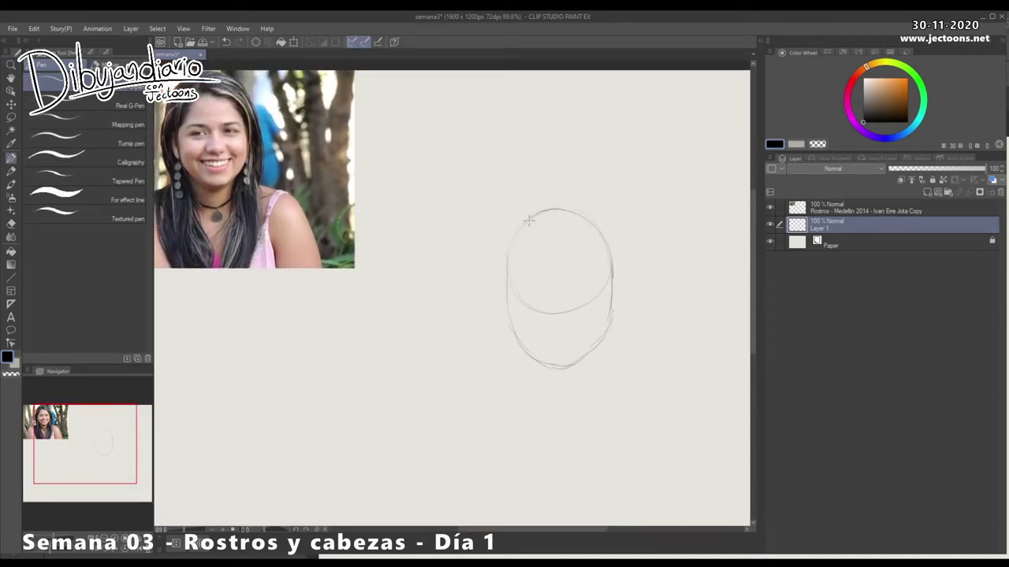
pyautogui.moveTo(524, 219)
pyautogui.mouseDown()
pyautogui.moveTo(499, 264)
pyautogui.moveTo(507, 329)
pyautogui.moveTo(500, 311)
pyautogui.moveTo(536, 363)
pyautogui.moveTo(506, 322)
pyautogui.mouseUp()
# Add a vertical centre line to the face and redraw the jaw with a slightly higher chin
pyautogui.moveTo(557, 227); pyautogui.dragTo(560, 287)
pyautogui.moveTo(559, 248); pyautogui.dragTo(560, 334)
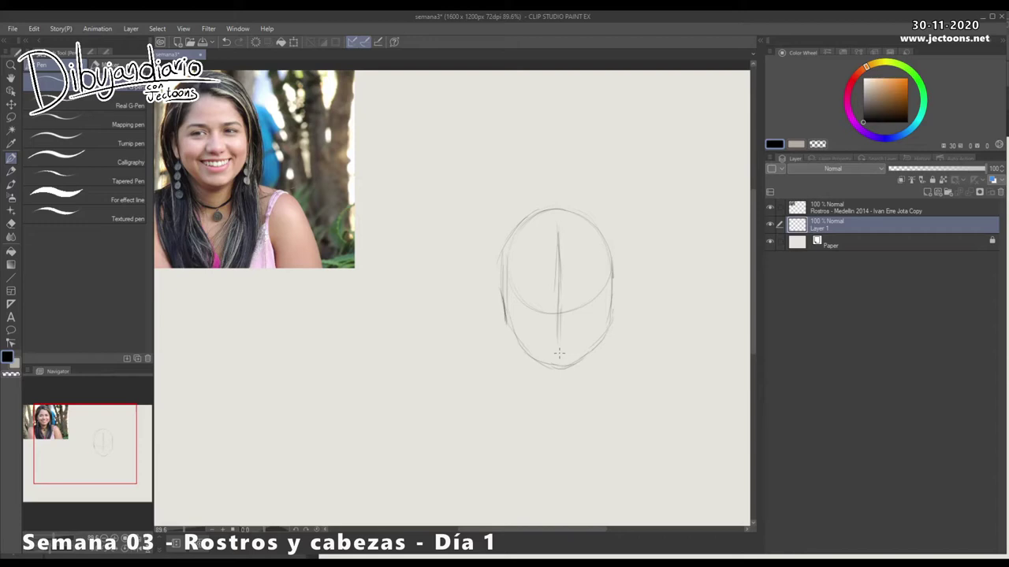
pyautogui.moveTo(617, 308)
pyautogui.mouseDown()
pyautogui.moveTo(599, 344)
pyautogui.moveTo(577, 358)
pyautogui.moveTo(532, 367)
pyautogui.moveTo(523, 356)
pyautogui.moveTo(534, 344)
pyautogui.moveTo(511, 317)
pyautogui.mouseUp()
pyautogui.moveTo(503, 306)
pyautogui.mouseDown()
pyautogui.moveTo(517, 336)
pyautogui.moveTo(557, 357)
pyautogui.mouseUp()
pyautogui.moveTo(608, 315); pyautogui.dragTo(589, 343)
# Draw horizontal guide lines across the face and block in both eye sockets with curved brow strokes
pyautogui.moveTo(518, 292); pyautogui.dragTo(599, 290)
pyautogui.moveTo(577, 278); pyautogui.dragTo(528, 276)
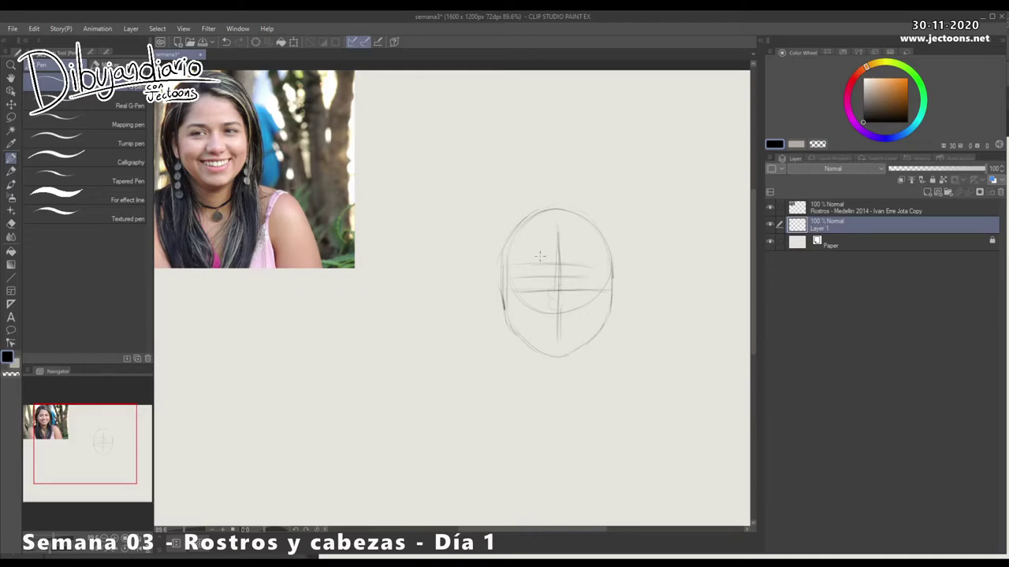
pyautogui.moveTo(552, 265)
pyautogui.mouseDown()
pyautogui.moveTo(525, 264)
pyautogui.moveTo(547, 263)
pyautogui.mouseUp()
pyautogui.moveTo(596, 263); pyautogui.dragTo(580, 264)
pyautogui.moveTo(520, 270); pyautogui.dragTo(549, 272)
pyautogui.moveTo(573, 270); pyautogui.dragTo(597, 278)
# Sketch the ear on the left side of the head and redraw a narrower right cheek and jaw contour
pyautogui.moveTo(492, 272)
pyautogui.mouseDown()
pyautogui.moveTo(502, 305)
pyautogui.moveTo(495, 271)
pyautogui.moveTo(492, 288)
pyautogui.mouseUp()
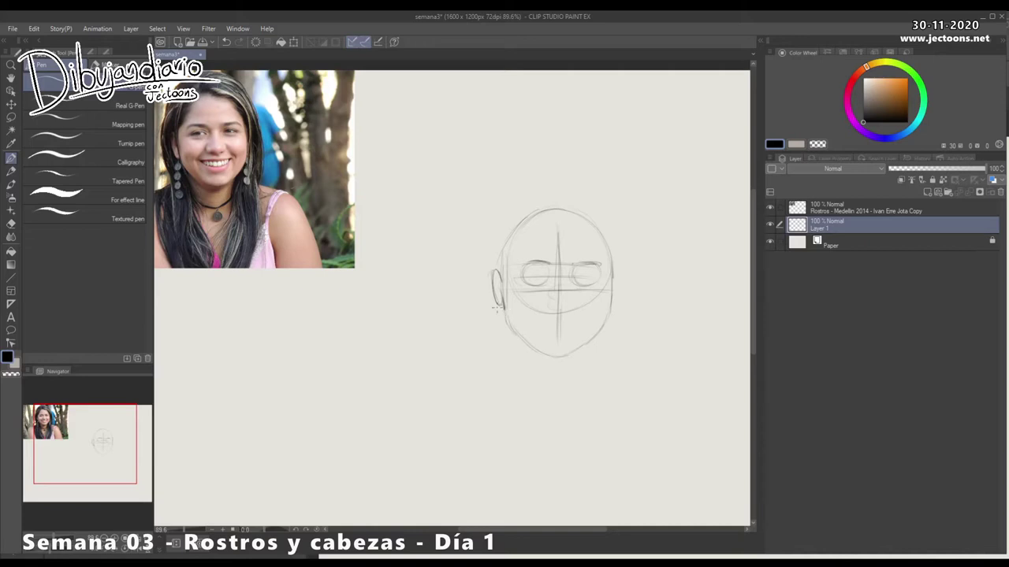
pyautogui.moveTo(496, 295); pyautogui.dragTo(504, 304)
pyautogui.moveTo(608, 285)
pyautogui.mouseDown()
pyautogui.moveTo(605, 317)
pyautogui.moveTo(583, 350)
pyautogui.mouseUp()
pyautogui.moveTo(617, 272); pyautogui.dragTo(607, 324)
pyautogui.moveTo(607, 261); pyautogui.dragTo(607, 284)
pyautogui.hotkey('ctrl', 'z')
pyautogui.hotkey('ctrl', 'z')
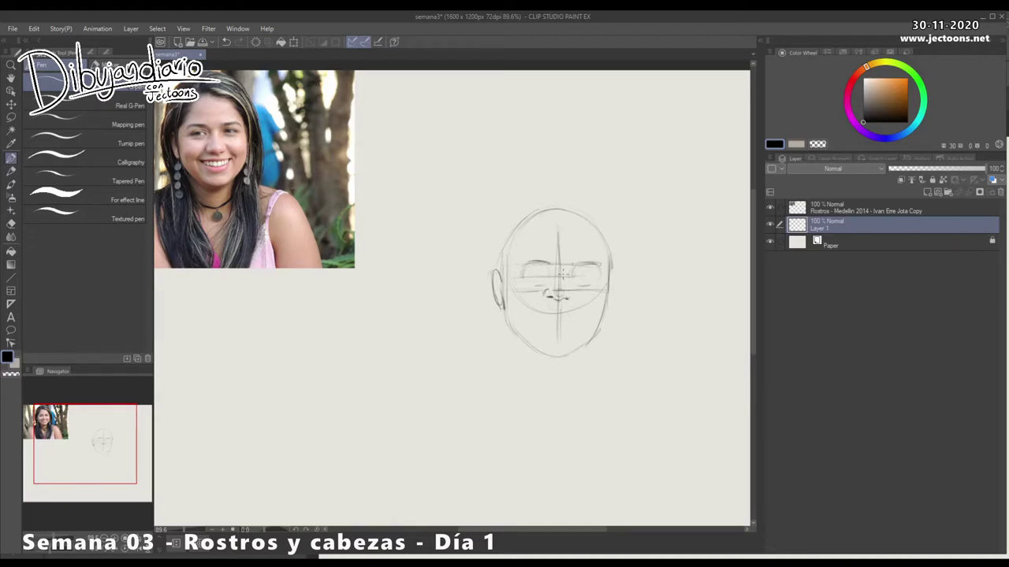
# Clear the construction lines around the eyes and draw almond-shaped eyes with light strokes beside the nose
pyautogui.moveTo(572, 265)
pyautogui.mouseDown()
pyautogui.moveTo(589, 260)
pyautogui.moveTo(514, 269)
pyautogui.moveTo(516, 281)
pyautogui.moveTo(542, 275)
pyautogui.moveTo(525, 277)
pyautogui.mouseUp()
pyautogui.moveTo(549, 282); pyautogui.dragTo(536, 268)
pyautogui.moveTo(533, 270)
pyautogui.mouseDown()
pyautogui.moveTo(522, 275)
pyautogui.moveTo(597, 275)
pyautogui.mouseUp()
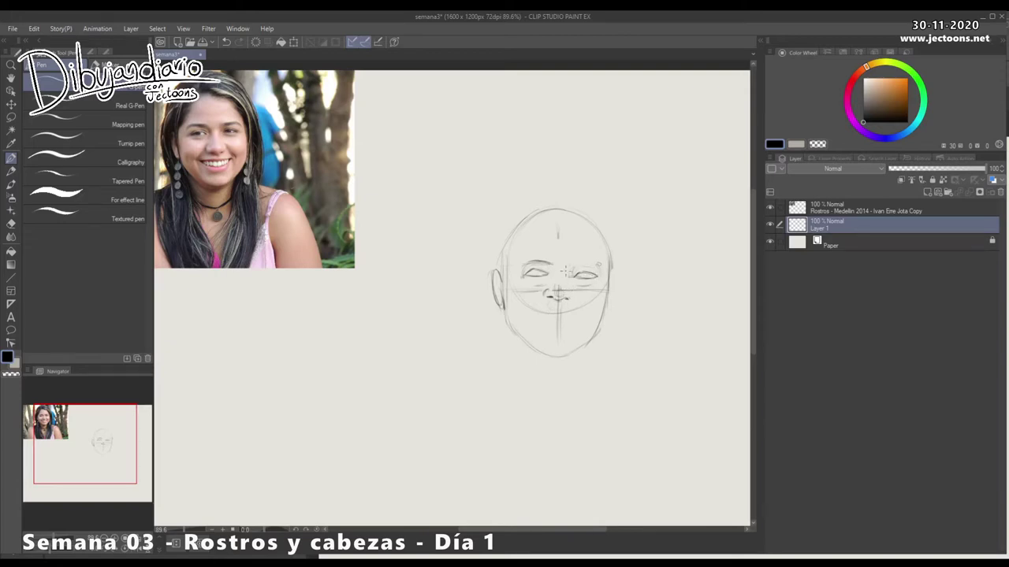
pyautogui.moveTo(564, 280); pyautogui.dragTo(568, 288)
# Lasso the facial features inside the head outline, shift them slightly to the left, and deselect
pyautogui.click(11, 117)
pyautogui.moveTo(547, 225)
pyautogui.mouseDown()
pyautogui.moveTo(528, 245)
pyautogui.moveTo(513, 309)
pyautogui.moveTo(593, 318)
pyautogui.moveTo(587, 231)
pyautogui.moveTo(552, 224)
pyautogui.mouseUp()
pyautogui.press('k')
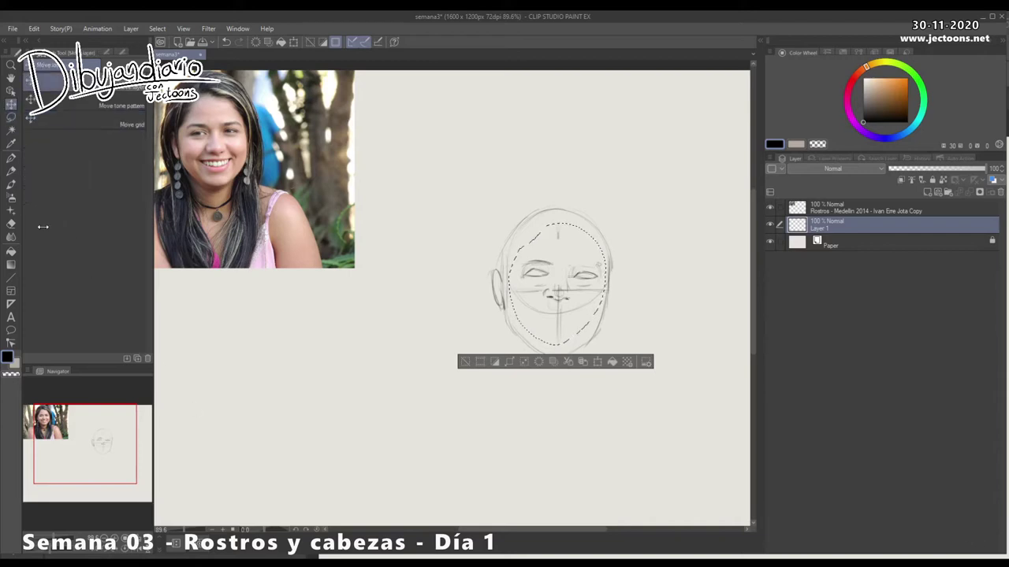
pyautogui.press('Left')
pyautogui.press('Left')
pyautogui.press('Left')
pyautogui.press('Left')
pyautogui.press('Left')
pyautogui.press('Left')
pyautogui.press('Left')
pyautogui.press('Left')
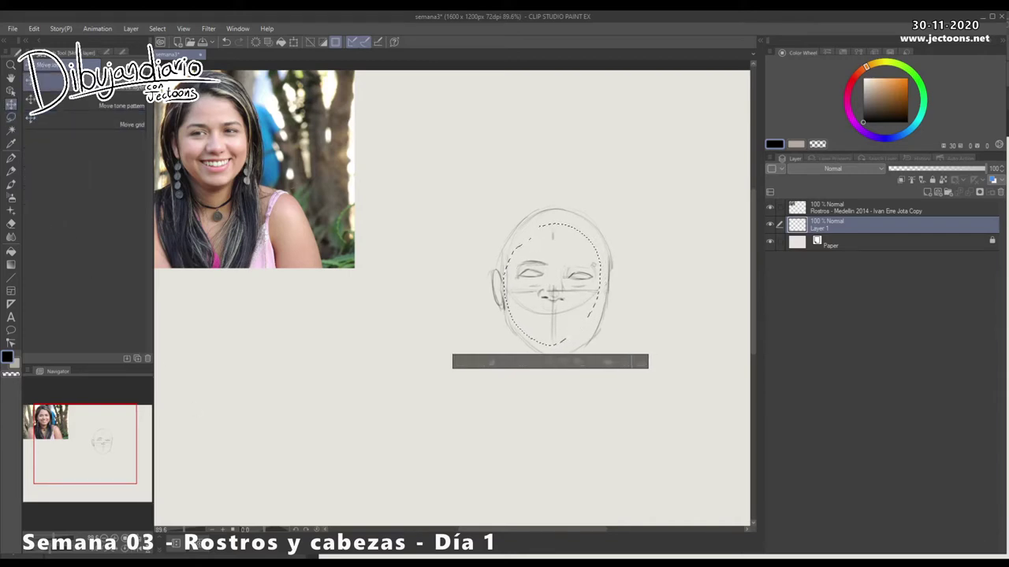
pyautogui.press('Right')
pyautogui.press('Right')
pyautogui.press('Right')
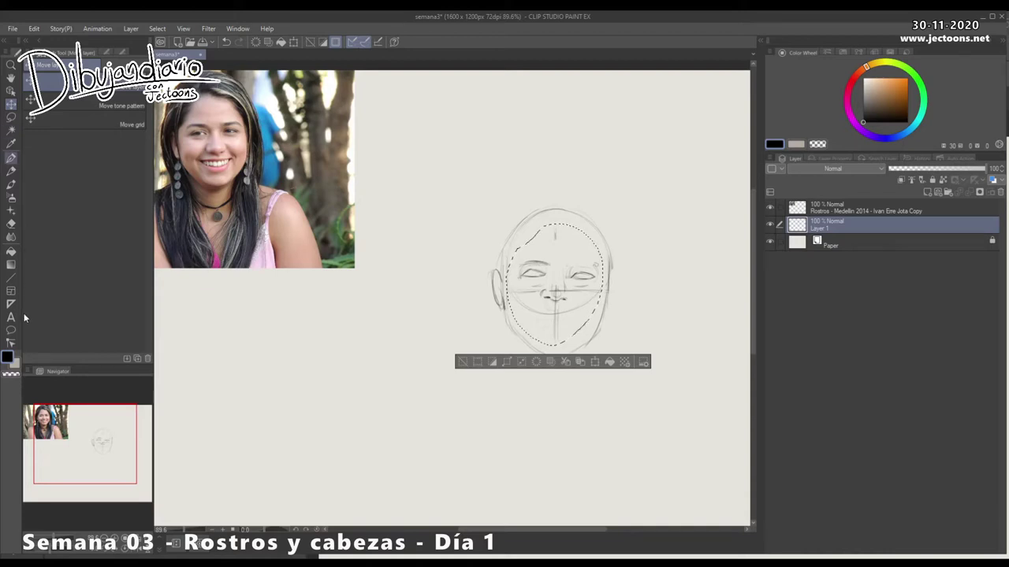
pyautogui.press('p')
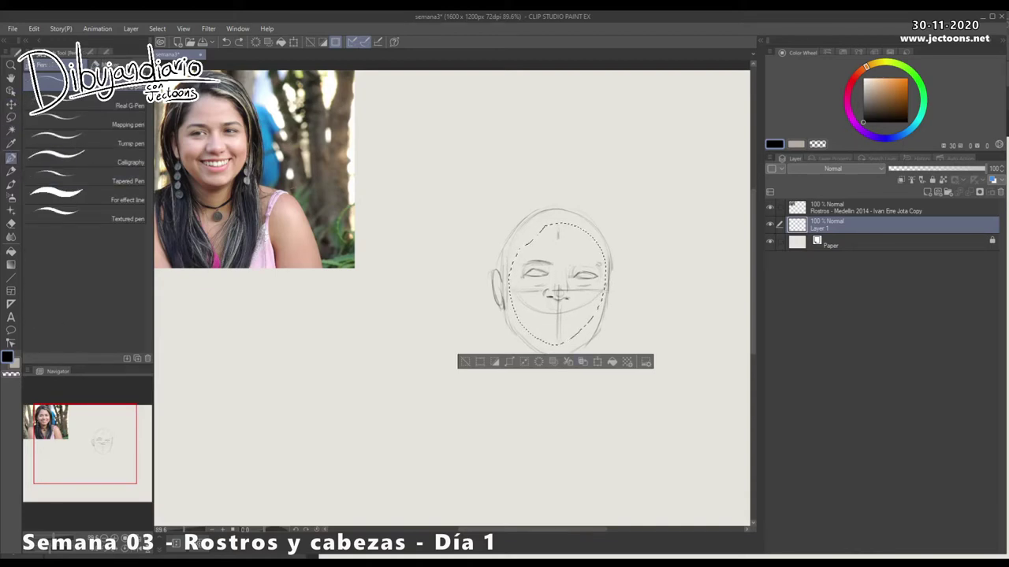
pyautogui.hotkey('ctrl', 'd')
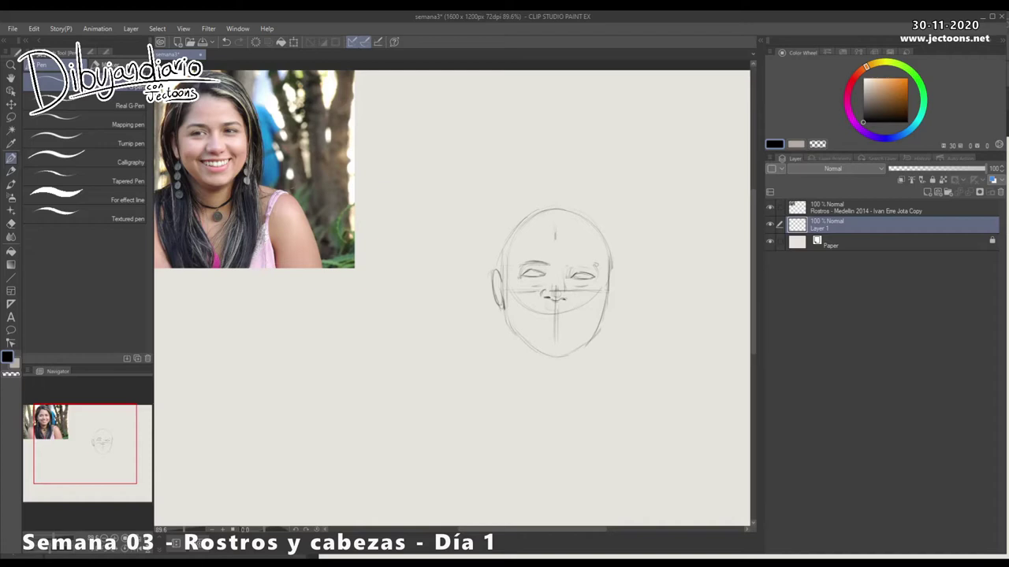
# Erase the right cheek contour and redraw the face outline slimmer, with a firmer left jaw and chin
pyautogui.moveTo(573, 309); pyautogui.dragTo(574, 306)
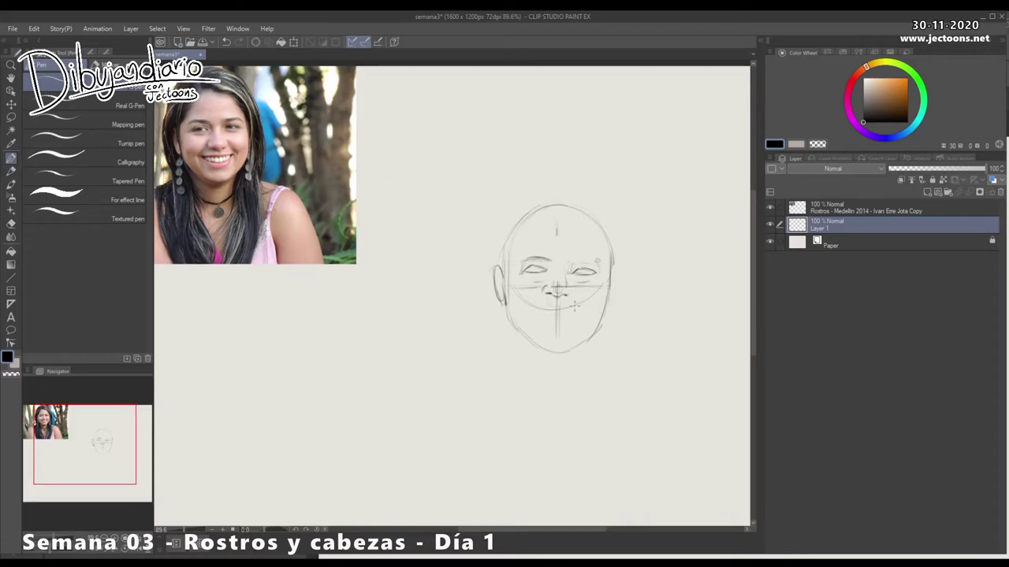
pyautogui.press('e')
pyautogui.moveTo(607, 261)
pyautogui.mouseDown()
pyautogui.moveTo(605, 310)
pyautogui.moveTo(581, 344)
pyautogui.mouseUp()
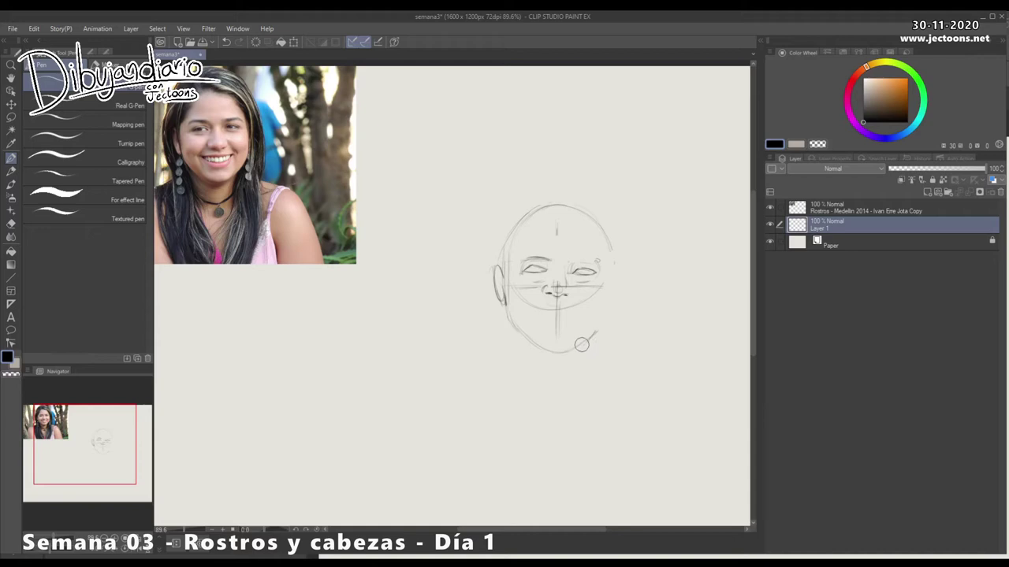
pyautogui.moveTo(612, 265); pyautogui.dragTo(592, 330)
pyautogui.moveTo(501, 297)
pyautogui.mouseDown()
pyautogui.moveTo(529, 335)
pyautogui.moveTo(551, 338)
pyautogui.moveTo(528, 328)
pyautogui.moveTo(543, 343)
pyautogui.moveTo(524, 325)
pyautogui.moveTo(547, 340)
pyautogui.moveTo(580, 341)
pyautogui.moveTo(556, 339)
pyautogui.mouseUp()
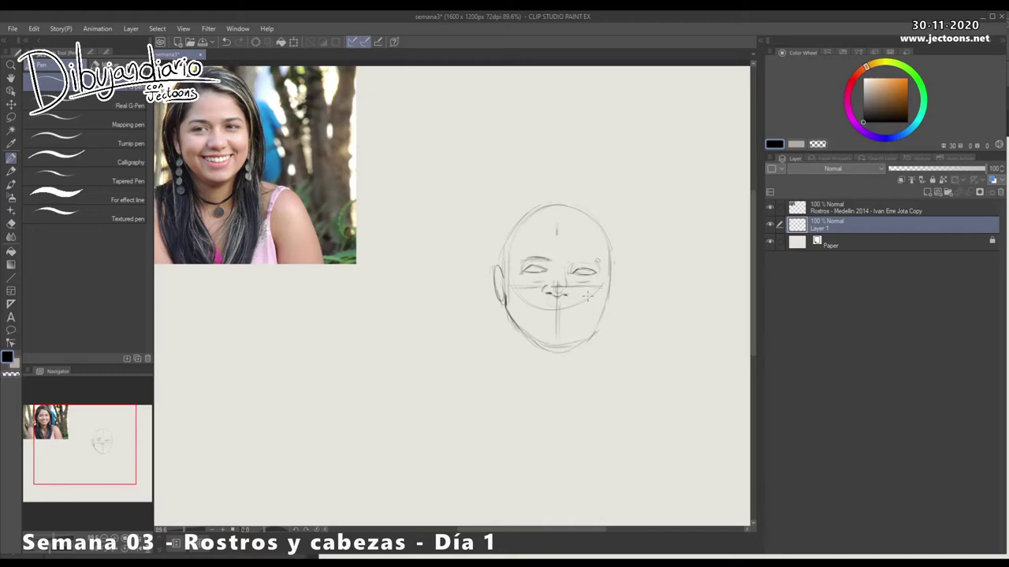
# Refine the nostrils and add irises and eyelid lines to both eyes
pyautogui.moveTo(545, 290); pyautogui.dragTo(575, 300)
pyautogui.moveTo(523, 271)
pyautogui.mouseDown()
pyautogui.moveTo(539, 265)
pyautogui.moveTo(532, 262)
pyautogui.mouseUp()
pyautogui.moveTo(534, 267); pyautogui.dragTo(545, 263)
pyautogui.moveTo(525, 271); pyautogui.dragTo(536, 262)
pyautogui.moveTo(575, 279); pyautogui.dragTo(586, 271)
pyautogui.moveTo(576, 274); pyautogui.dragTo(594, 271)
# Outline the hair mass around the head and the left face edge, and draw both eyebrows with darker strokes
pyautogui.moveTo(494, 215)
pyautogui.mouseDown()
pyautogui.moveTo(473, 278)
pyautogui.moveTo(472, 234)
pyautogui.moveTo(514, 343)
pyautogui.moveTo(487, 292)
pyautogui.moveTo(484, 274)
pyautogui.moveTo(503, 339)
pyautogui.mouseUp()
pyautogui.moveTo(533, 185)
pyautogui.mouseDown()
pyautogui.moveTo(592, 196)
pyautogui.moveTo(635, 279)
pyautogui.mouseUp()
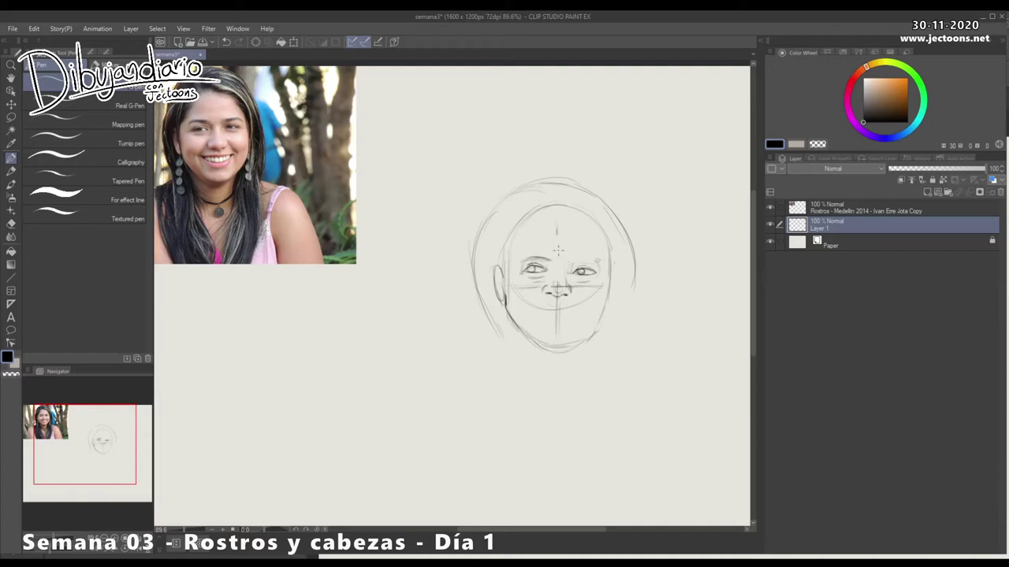
pyautogui.moveTo(556, 264)
pyautogui.mouseDown()
pyautogui.moveTo(522, 253)
pyautogui.moveTo(545, 255)
pyautogui.mouseUp()
pyautogui.moveTo(577, 257); pyautogui.dragTo(588, 252)
pyautogui.moveTo(578, 254); pyautogui.dragTo(575, 263)
pyautogui.moveTo(584, 256); pyautogui.dragTo(596, 254)
pyautogui.moveTo(583, 253); pyautogui.dragTo(562, 269)
pyautogui.moveTo(597, 254)
pyautogui.mouseDown()
pyautogui.moveTo(560, 268)
pyautogui.moveTo(593, 260)
pyautogui.moveTo(523, 261)
pyautogui.mouseUp()
pyautogui.moveTo(507, 255)
pyautogui.mouseDown()
pyautogui.moveTo(510, 303)
pyautogui.moveTo(509, 257)
pyautogui.moveTo(517, 342)
pyautogui.mouseUp()
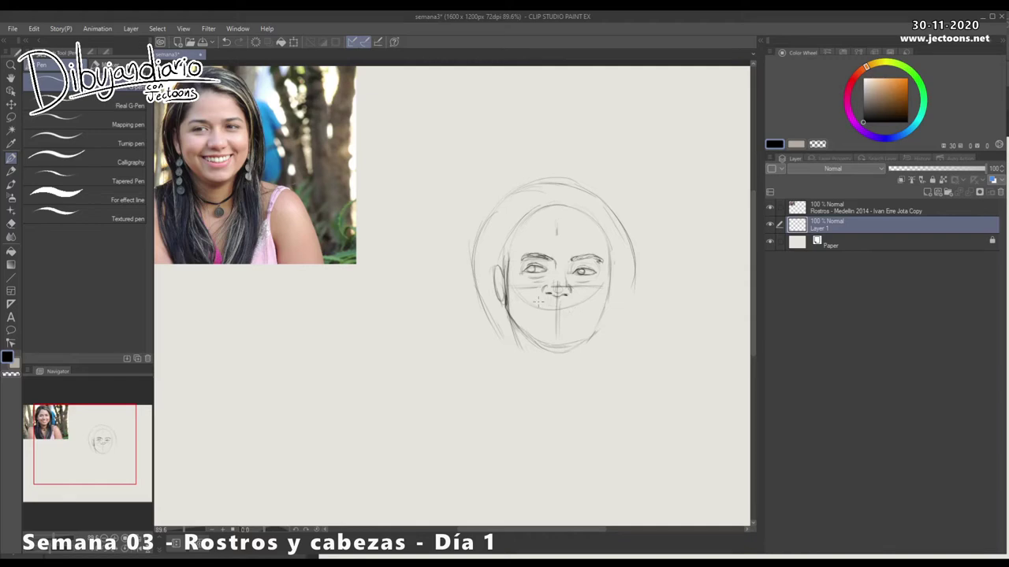
# Sketch a wide smile with a lower lip and erase the old chin contour
pyautogui.moveTo(541, 304); pyautogui.dragTo(590, 302)
pyautogui.moveTo(529, 301); pyautogui.dragTo(554, 317)
pyautogui.moveTo(590, 336)
pyautogui.mouseDown()
pyautogui.moveTo(568, 346)
pyautogui.moveTo(579, 339)
pyautogui.moveTo(528, 335)
pyautogui.moveTo(560, 349)
pyautogui.mouseUp()
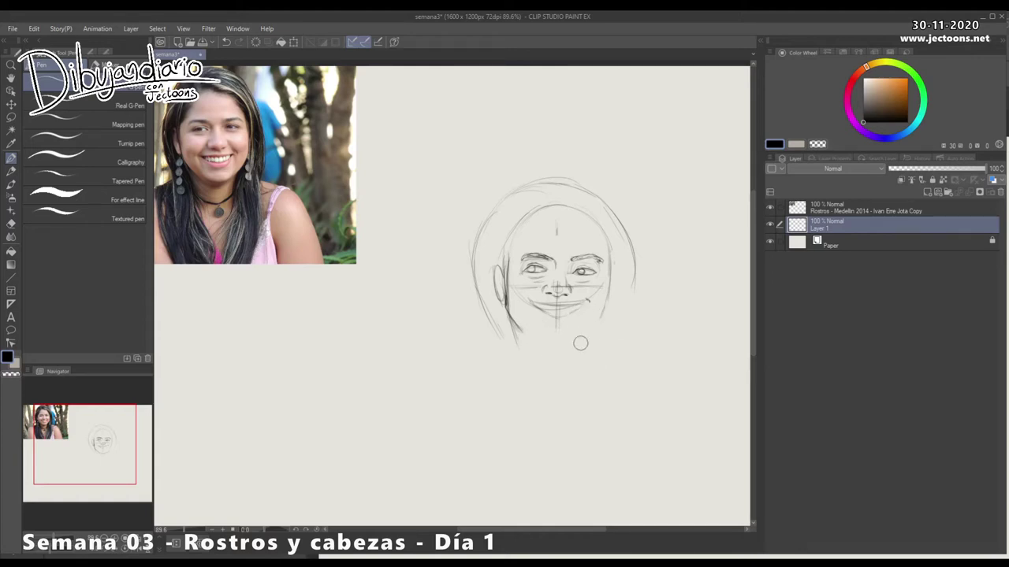
pyautogui.moveTo(556, 317)
pyautogui.mouseDown()
pyautogui.moveTo(587, 302)
pyautogui.moveTo(535, 293)
pyautogui.mouseUp()
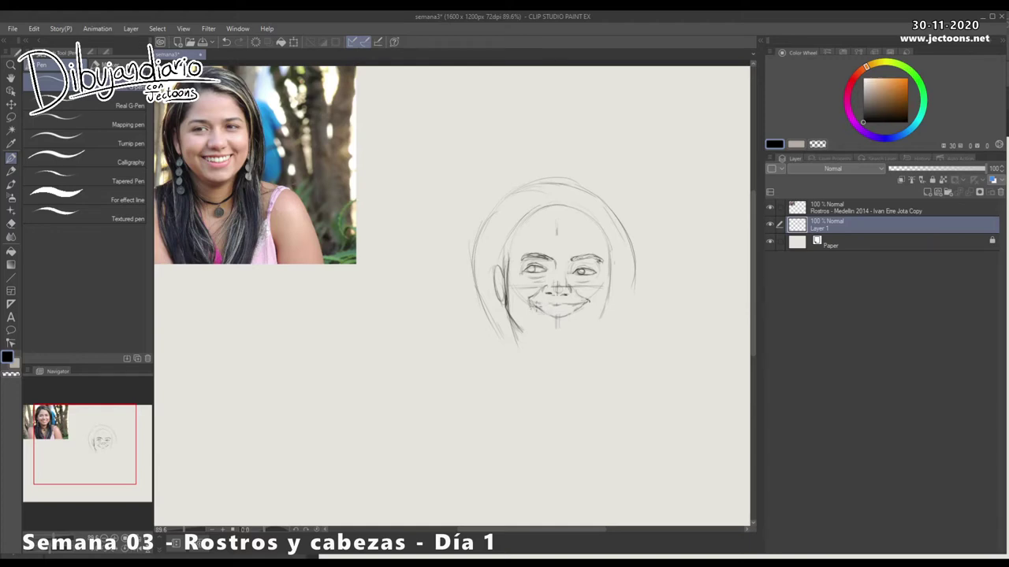
# Rework the smile into one clean curved mouth line with cheek folds, and tidy the nose area
pyautogui.moveTo(537, 313)
pyautogui.mouseDown()
pyautogui.moveTo(557, 321)
pyautogui.moveTo(588, 303)
pyautogui.moveTo(542, 301)
pyautogui.moveTo(578, 301)
pyautogui.mouseUp()
pyautogui.moveTo(539, 302); pyautogui.dragTo(583, 301)
pyautogui.moveTo(554, 327)
pyautogui.mouseDown()
pyautogui.moveTo(561, 320)
pyautogui.moveTo(538, 309)
pyautogui.moveTo(579, 308)
pyautogui.moveTo(537, 308)
pyautogui.mouseUp()
pyautogui.moveTo(528, 302); pyautogui.dragTo(583, 304)
pyautogui.moveTo(560, 285)
pyautogui.mouseDown()
pyautogui.moveTo(571, 290)
pyautogui.moveTo(556, 294)
pyautogui.mouseUp()
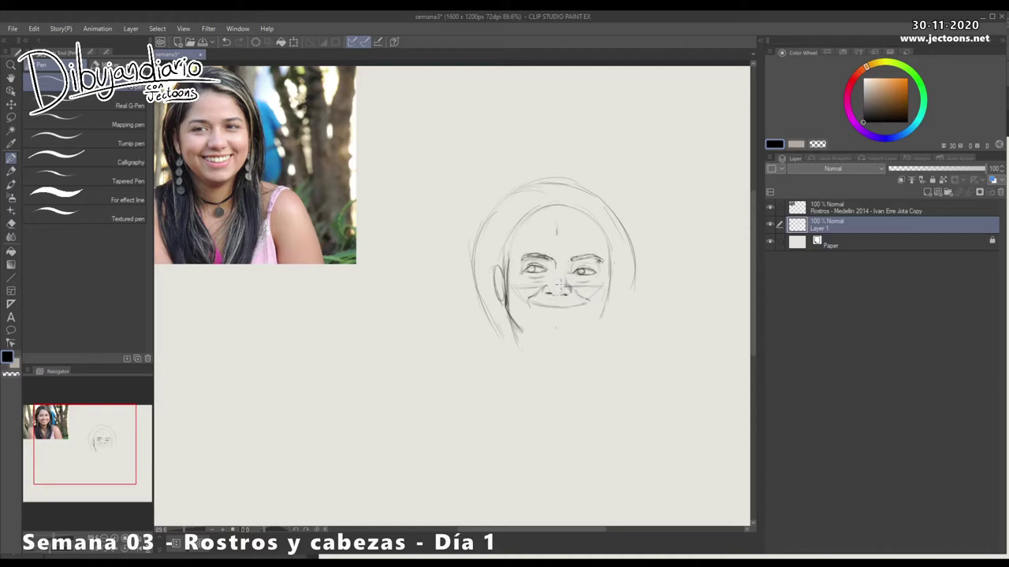
pyautogui.moveTo(561, 271); pyautogui.dragTo(567, 263)
# Draw a hanging beaded earring below the ear and redraw the jaw and chin line under the smile
pyautogui.moveTo(498, 309); pyautogui.dragTo(499, 346)
pyautogui.moveTo(509, 303)
pyautogui.mouseDown()
pyautogui.moveTo(520, 333)
pyautogui.moveTo(562, 326)
pyautogui.moveTo(552, 341)
pyautogui.moveTo(577, 326)
pyautogui.mouseUp()
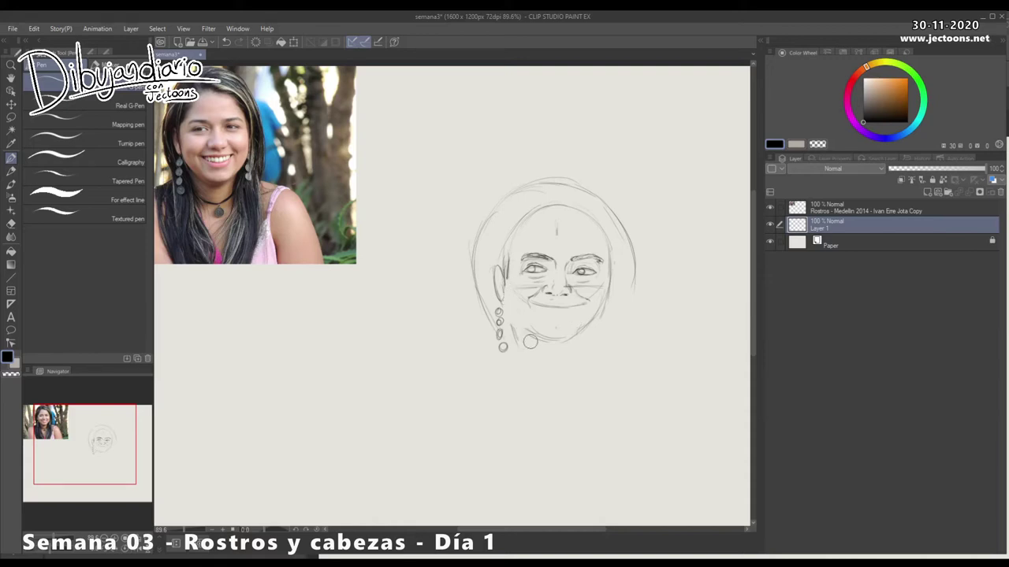
pyautogui.moveTo(510, 276)
pyautogui.mouseDown()
pyautogui.moveTo(518, 337)
pyautogui.moveTo(508, 309)
pyautogui.mouseUp()
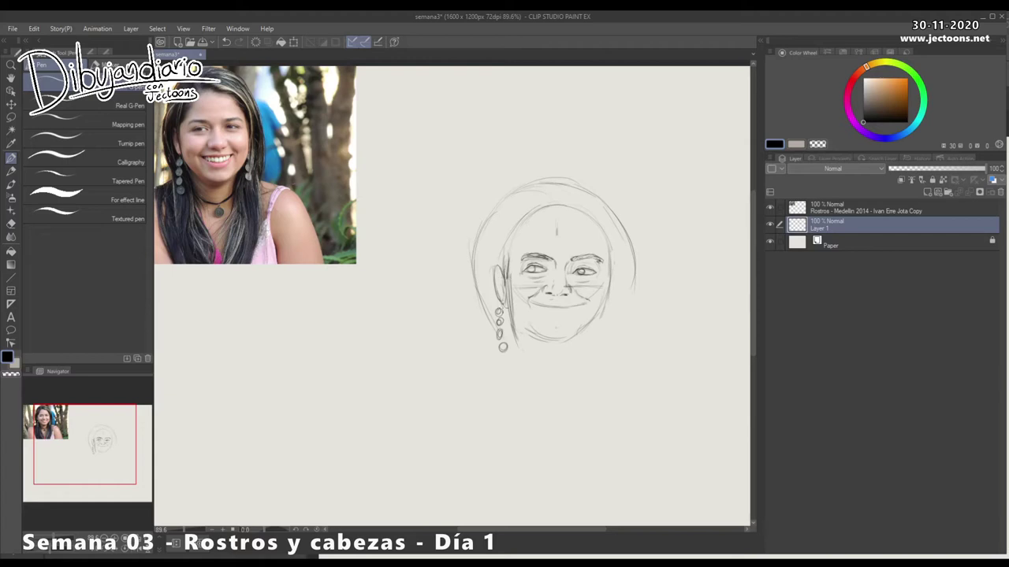
# Sketch the left shoulder curve and the upper arm line below the earring
pyautogui.moveTo(569, 366)
pyautogui.mouseDown()
pyautogui.moveTo(567, 334)
pyautogui.moveTo(589, 333)
pyautogui.moveTo(597, 314)
pyautogui.mouseUp()
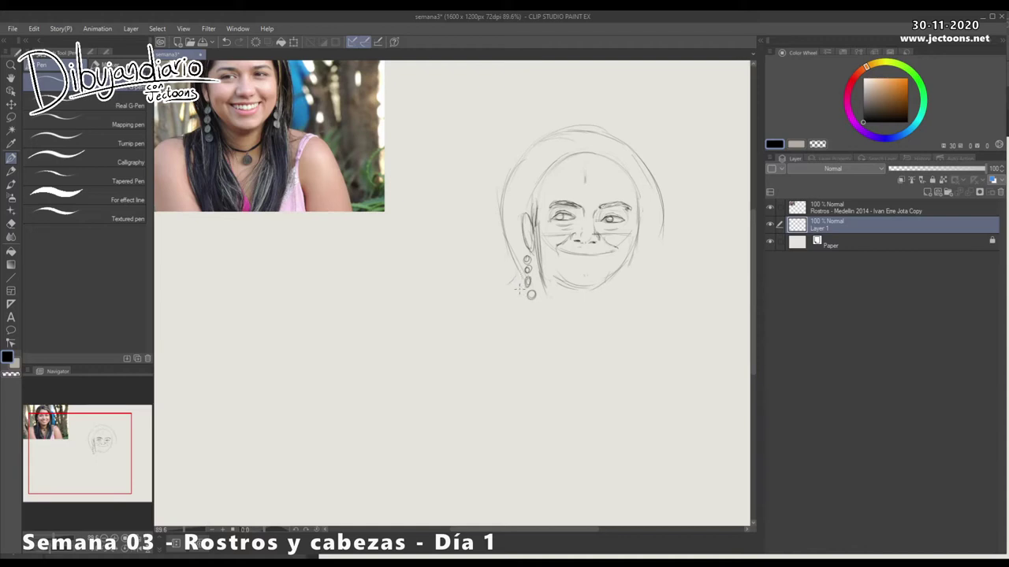
pyautogui.moveTo(496, 292); pyautogui.dragTo(495, 341)
pyautogui.moveTo(513, 285); pyautogui.dragTo(471, 304)
pyautogui.moveTo(572, 352); pyautogui.dragTo(539, 381)
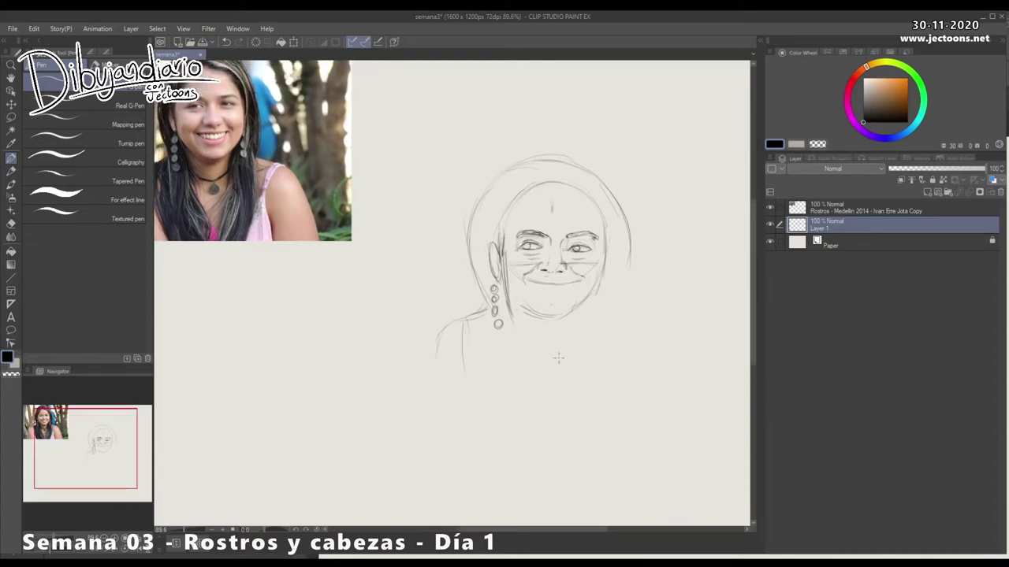
# Clean up the lines under the eyes and strengthen the right eyebrow, eye and mouth line
pyautogui.moveTo(583, 265); pyautogui.dragTo(579, 260)
pyautogui.moveTo(524, 253); pyautogui.dragTo(570, 254)
pyautogui.moveTo(569, 246); pyautogui.dragTo(594, 234)
pyautogui.moveTo(542, 281)
pyautogui.mouseDown()
pyautogui.moveTo(528, 277)
pyautogui.moveTo(568, 282)
pyautogui.mouseUp()
pyautogui.moveTo(566, 334); pyautogui.dragTo(570, 319)
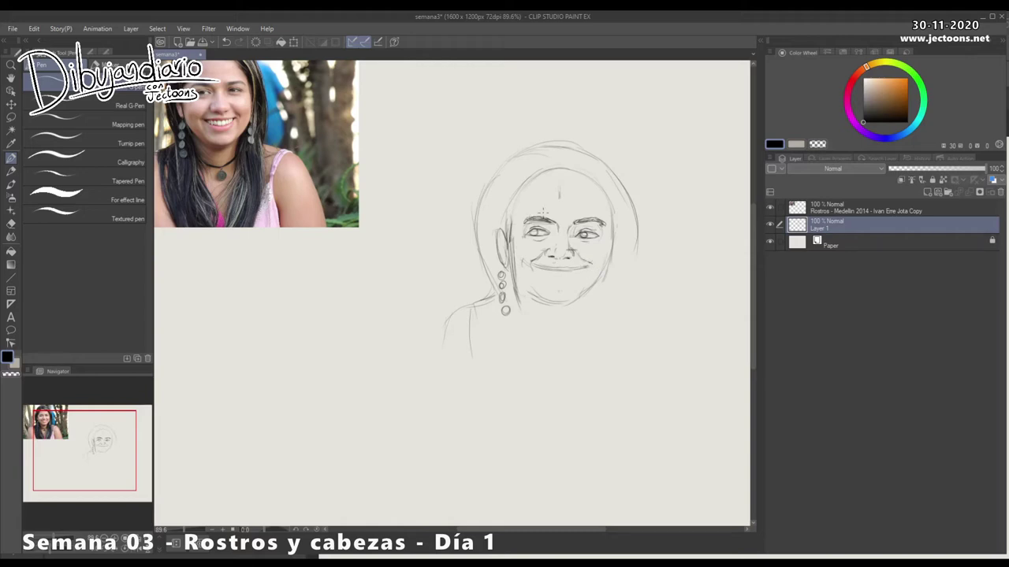
# Define the hairline and the outer hair contour on the left side and over the top of the head
pyautogui.moveTo(542, 180); pyautogui.dragTo(546, 230)
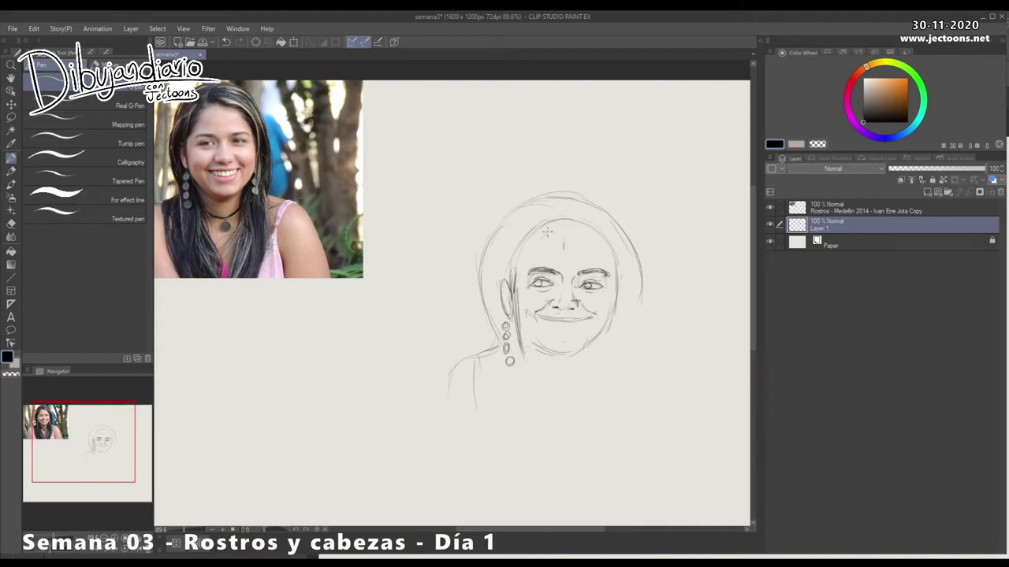
pyautogui.moveTo(517, 271); pyautogui.dragTo(542, 232)
pyautogui.moveTo(508, 239)
pyautogui.mouseDown()
pyautogui.moveTo(483, 295)
pyautogui.moveTo(494, 252)
pyautogui.moveTo(483, 319)
pyautogui.mouseUp()
pyautogui.moveTo(485, 272); pyautogui.dragTo(487, 317)
pyautogui.moveTo(492, 249)
pyautogui.mouseDown()
pyautogui.moveTo(508, 211)
pyautogui.moveTo(526, 200)
pyautogui.moveTo(487, 251)
pyautogui.mouseUp()
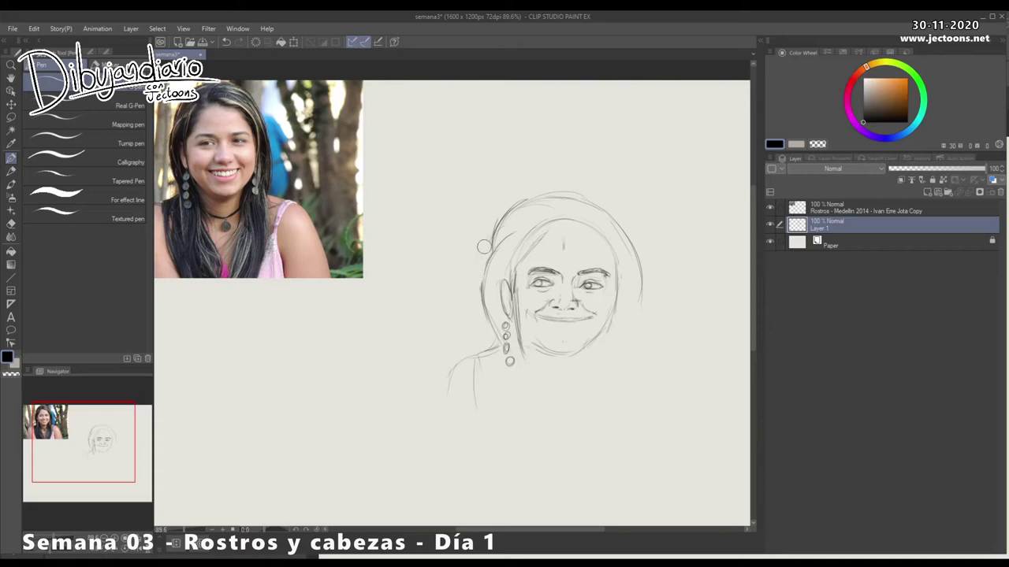
pyautogui.moveTo(472, 281)
pyautogui.mouseDown()
pyautogui.moveTo(409, 252)
pyautogui.moveTo(457, 297)
pyautogui.mouseUp()
pyautogui.moveTo(502, 226)
pyautogui.mouseDown()
pyautogui.moveTo(546, 211)
pyautogui.moveTo(581, 223)
pyautogui.moveTo(616, 270)
pyautogui.moveTo(623, 319)
pyautogui.mouseUp()
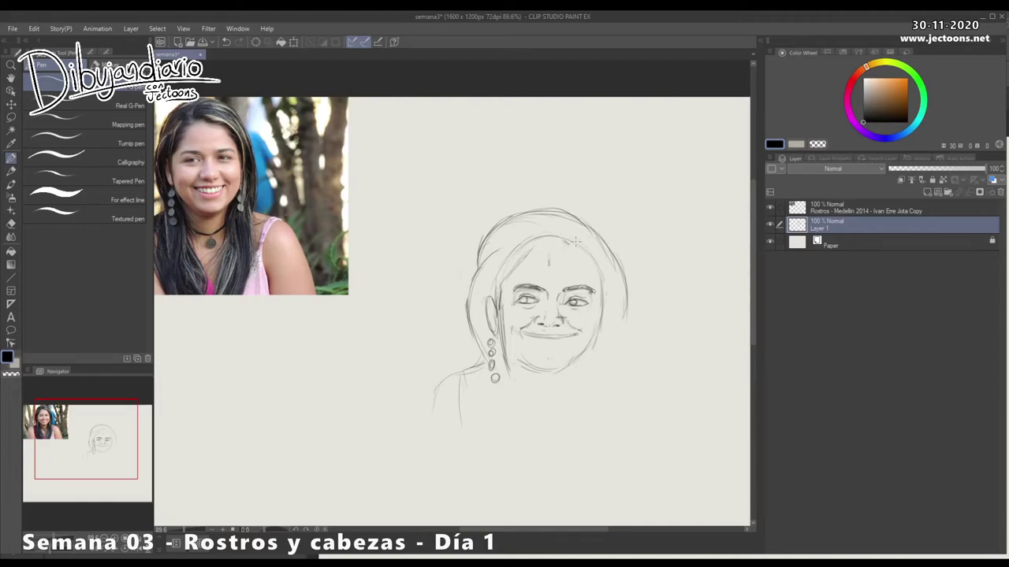
# Add long hair strands along the right side of the face, from the forehead down to the jaw
pyautogui.moveTo(601, 261); pyautogui.dragTo(609, 279)
pyautogui.moveTo(576, 245)
pyautogui.mouseDown()
pyautogui.moveTo(603, 269)
pyautogui.moveTo(596, 263)
pyautogui.moveTo(616, 311)
pyautogui.mouseUp()
pyautogui.moveTo(599, 263); pyautogui.dragTo(612, 322)
pyautogui.moveTo(599, 273)
pyautogui.mouseDown()
pyautogui.moveTo(602, 334)
pyautogui.moveTo(582, 360)
pyautogui.mouseUp()
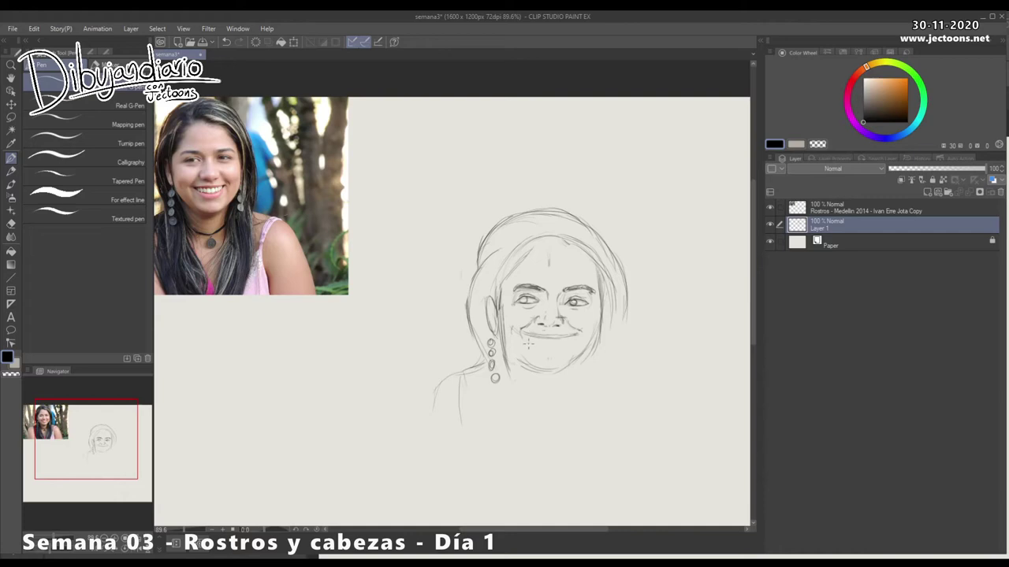
# Open the smile by drawing a curved lower lip and marking the teeth inside the mouth
pyautogui.moveTo(525, 336); pyautogui.dragTo(540, 345)
pyautogui.hotkey('ctrl', 'z')
pyautogui.moveTo(529, 341)
pyautogui.mouseDown()
pyautogui.moveTo(543, 346)
pyautogui.moveTo(532, 342)
pyautogui.mouseUp()
pyautogui.moveTo(556, 339); pyautogui.dragTo(562, 345)
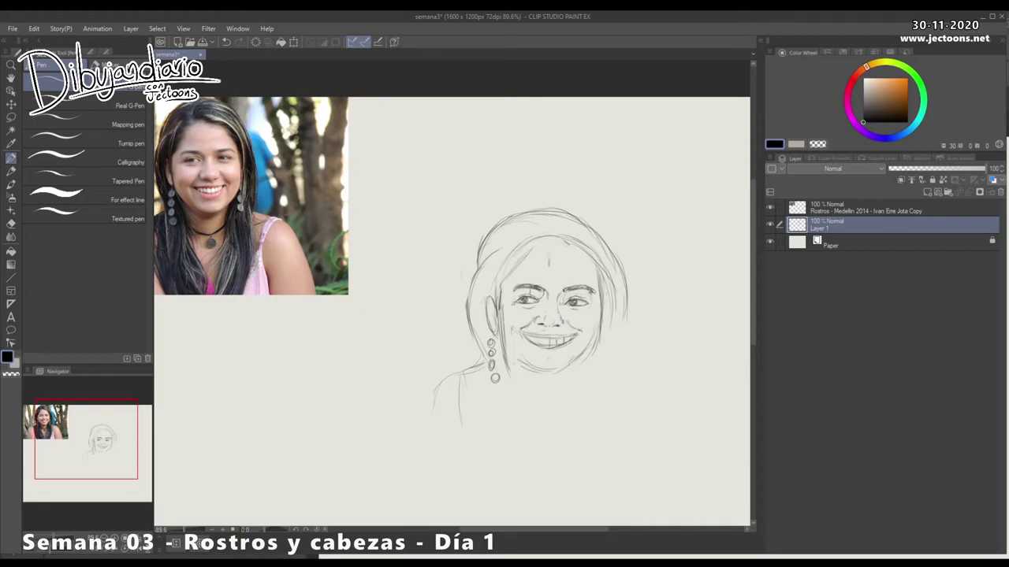
pyautogui.moveTo(632, 216)
pyautogui.mouseDown()
pyautogui.moveTo(687, 230)
pyautogui.moveTo(654, 223)
pyautogui.moveTo(691, 227)
pyautogui.mouseUp()
pyautogui.hotkey('ctrl', 'z')
pyautogui.hotkey('ctrl', 'z')
pyautogui.hotkey('ctrl', 'z')
pyautogui.hotkey('ctrl', 'z')
pyautogui.hotkey('ctrl', 'z')
# Reinforce the left smile fold, the left edge of the face and the chin line under the smile
pyautogui.moveTo(614, 361)
pyautogui.mouseDown()
pyautogui.moveTo(610, 331)
pyautogui.moveTo(624, 331)
pyautogui.mouseUp()
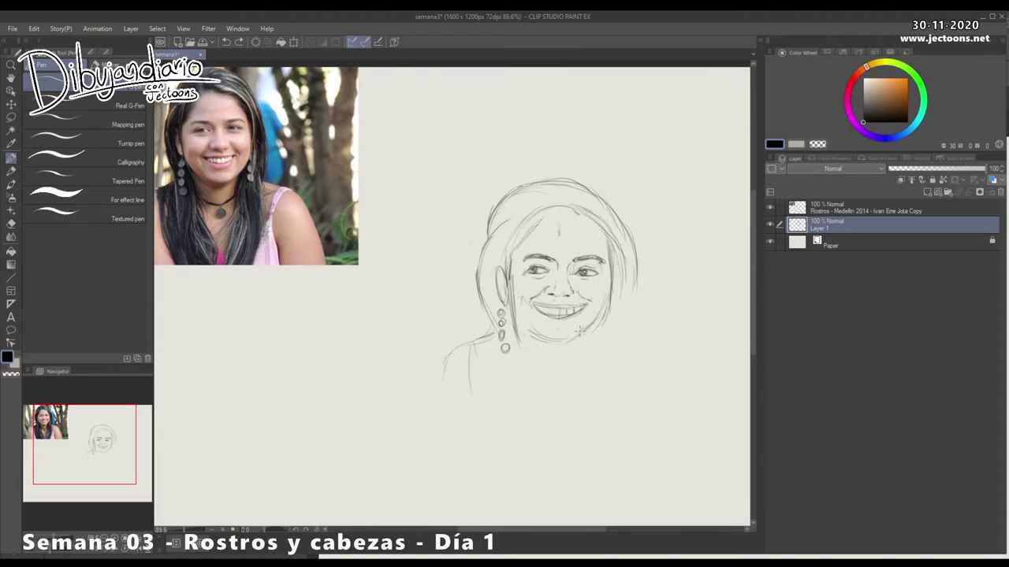
pyautogui.moveTo(529, 300); pyautogui.dragTo(533, 311)
pyautogui.moveTo(511, 276); pyautogui.dragTo(517, 321)
pyautogui.moveTo(539, 334); pyautogui.dragTo(574, 339)
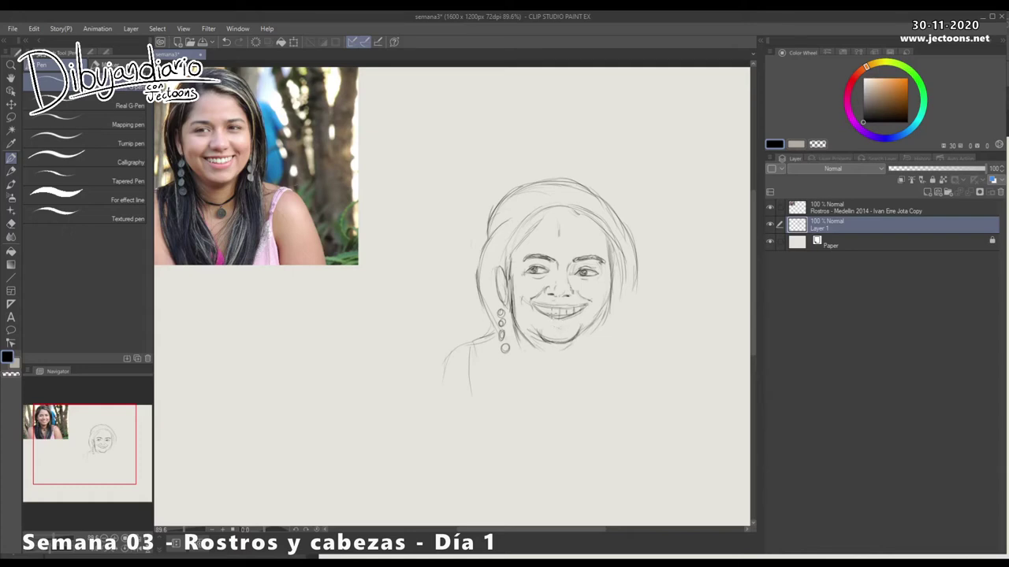
# Touch up the left end of the smile and the teeth beside it
pyautogui.click(531, 294)
pyautogui.moveTo(539, 309); pyautogui.dragTo(537, 308)
# Check the eye spacing by lassoing the right eye and placing it between both eyes, undo the move and deselect
pyautogui.click(11, 117)
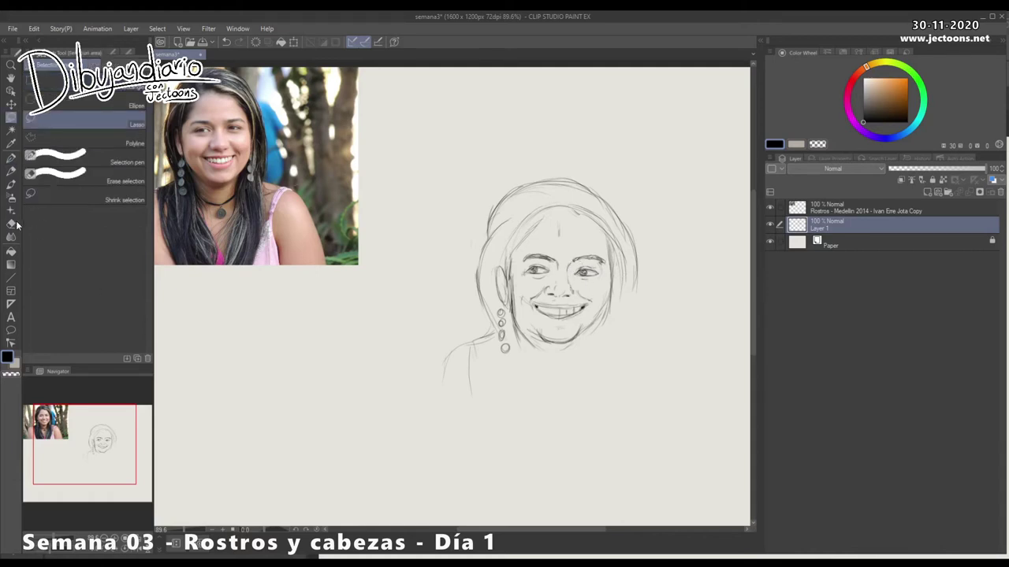
pyautogui.moveTo(573, 269)
pyautogui.mouseDown()
pyautogui.moveTo(602, 273)
pyautogui.moveTo(574, 268)
pyautogui.mouseUp()
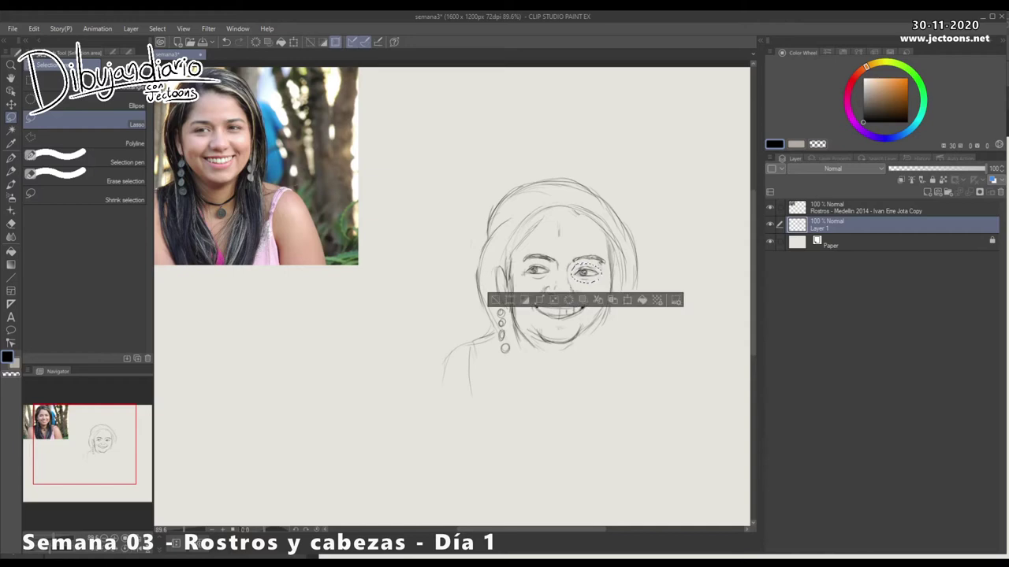
pyautogui.click(11, 104)
pyautogui.moveTo(589, 276); pyautogui.dragTo(564, 273)
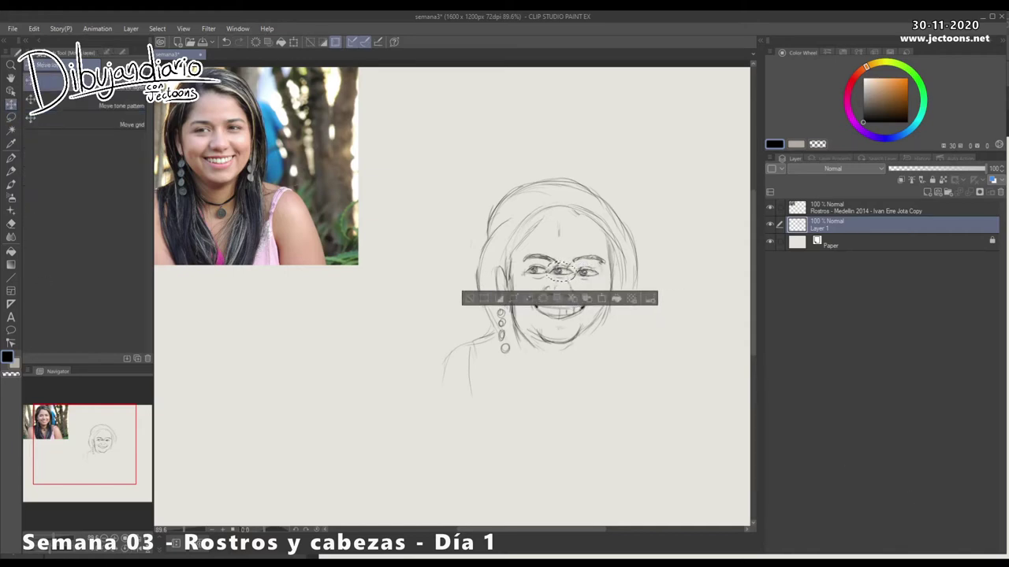
pyautogui.hotkey('ctrl', 'z')
pyautogui.hotkey('ctrl', 'd')
pyautogui.click(11, 157)
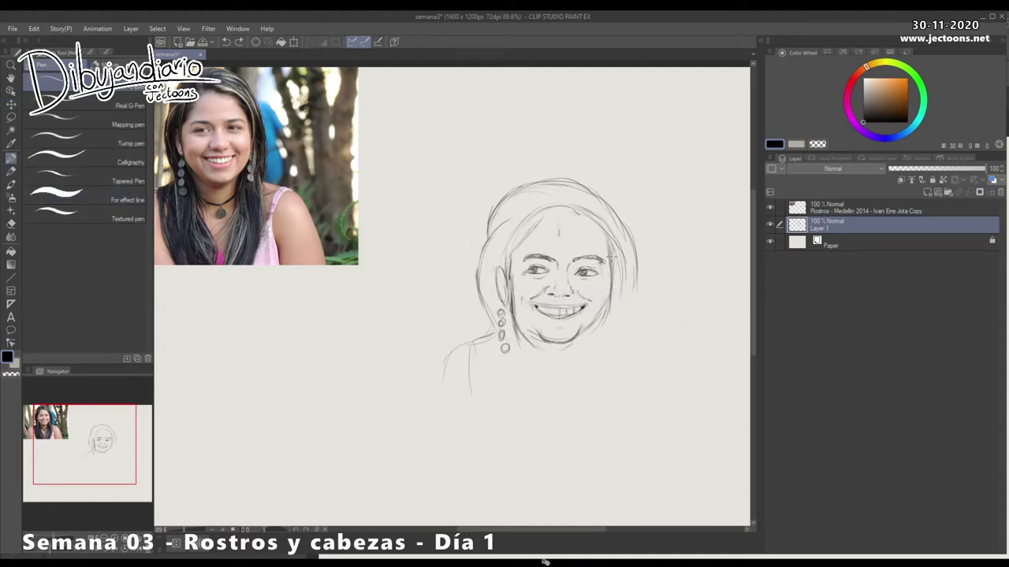
# Reinforce the right edge of the face, redraw the tooth divisions on the left and darken the right mouth corner
pyautogui.moveTo(611, 254); pyautogui.dragTo(606, 281)
pyautogui.moveTo(529, 320); pyautogui.dragTo(529, 321)
pyautogui.hotkey('ctrl', 'z')
pyautogui.moveTo(551, 307); pyautogui.dragTo(553, 316)
pyautogui.hotkey('ctrl', 'z')
pyautogui.moveTo(551, 306); pyautogui.dragTo(546, 318)
pyautogui.moveTo(589, 302); pyautogui.dragTo(587, 311)
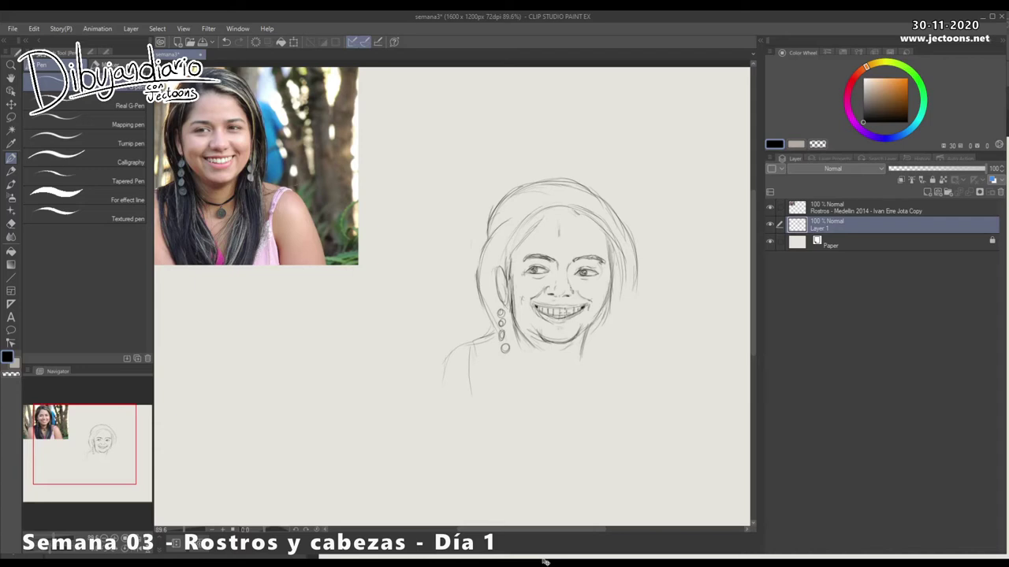
pyautogui.moveTo(556, 246); pyautogui.dragTo(554, 247)
pyautogui.hotkey('ctrl', 'z')
pyautogui.moveTo(554, 309)
pyautogui.mouseDown()
pyautogui.moveTo(555, 319)
pyautogui.moveTo(570, 310)
pyautogui.moveTo(542, 312)
pyautogui.mouseUp()
pyautogui.hotkey('ctrl', 'z')
# Redraw the left earring as three round beads below the ear and darken the right neck line
pyautogui.moveTo(590, 400)
pyautogui.mouseDown()
pyautogui.moveTo(593, 344)
pyautogui.moveTo(599, 365)
pyautogui.mouseUp()
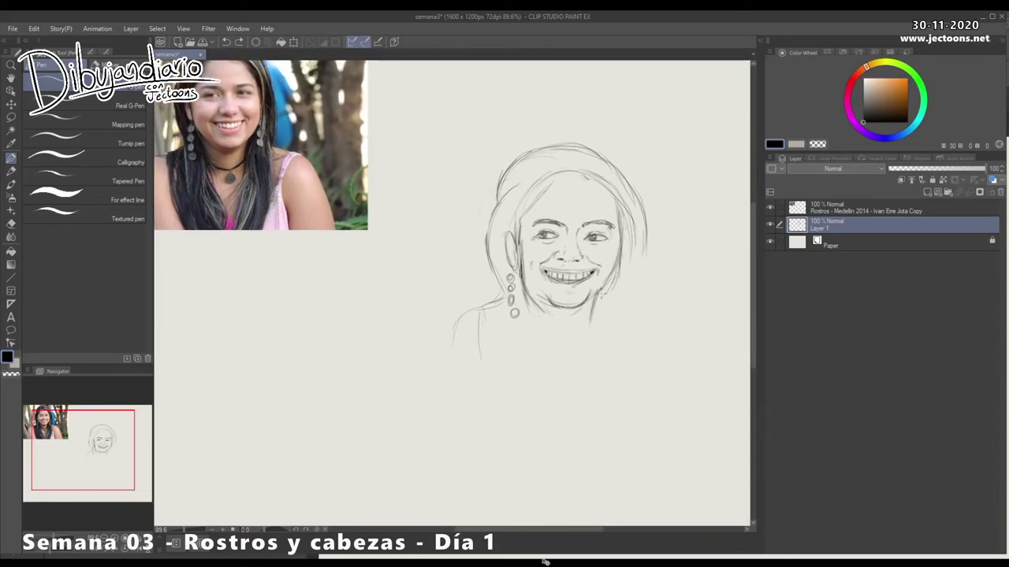
pyautogui.moveTo(597, 298); pyautogui.dragTo(590, 329)
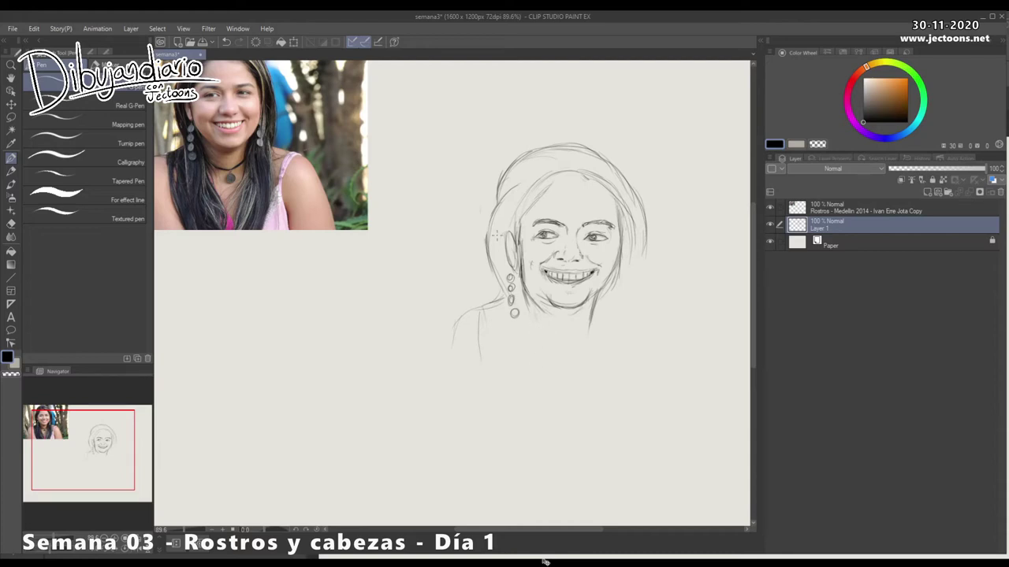
pyautogui.moveTo(513, 233)
pyautogui.mouseDown()
pyautogui.moveTo(517, 243)
pyautogui.moveTo(504, 249)
pyautogui.moveTo(514, 285)
pyautogui.mouseUp()
pyautogui.hotkey('ctrl', 'z')
pyautogui.moveTo(513, 277); pyautogui.dragTo(513, 317)
pyautogui.moveTo(510, 290); pyautogui.dragTo(514, 312)
pyautogui.moveTo(593, 319); pyautogui.dragTo(590, 337)
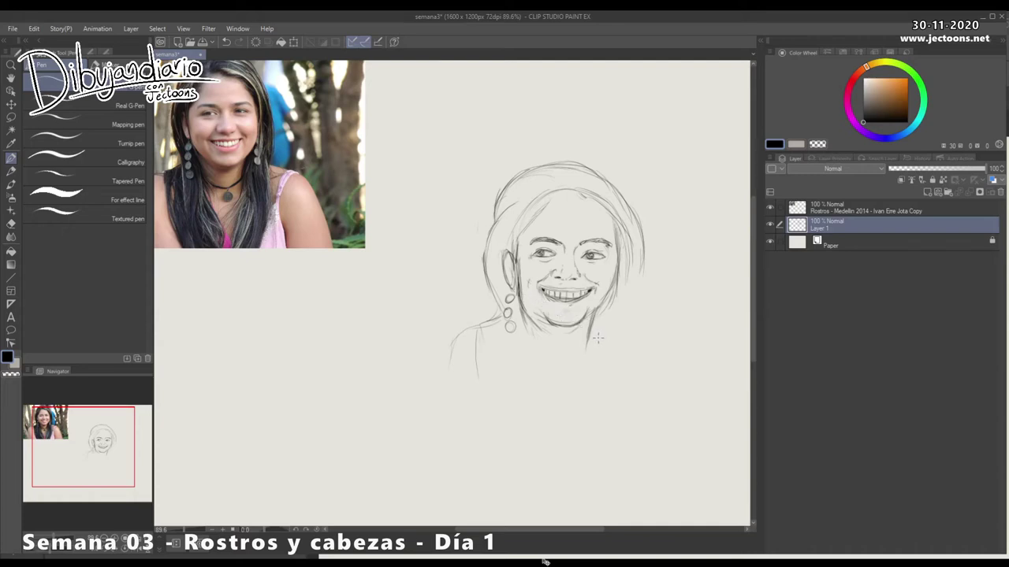
# Flip the sketch layer horizontally to check the proportions of the face and undo the flip
pyautogui.press('Delete')
pyautogui.hotkey('ctrl', 'z')
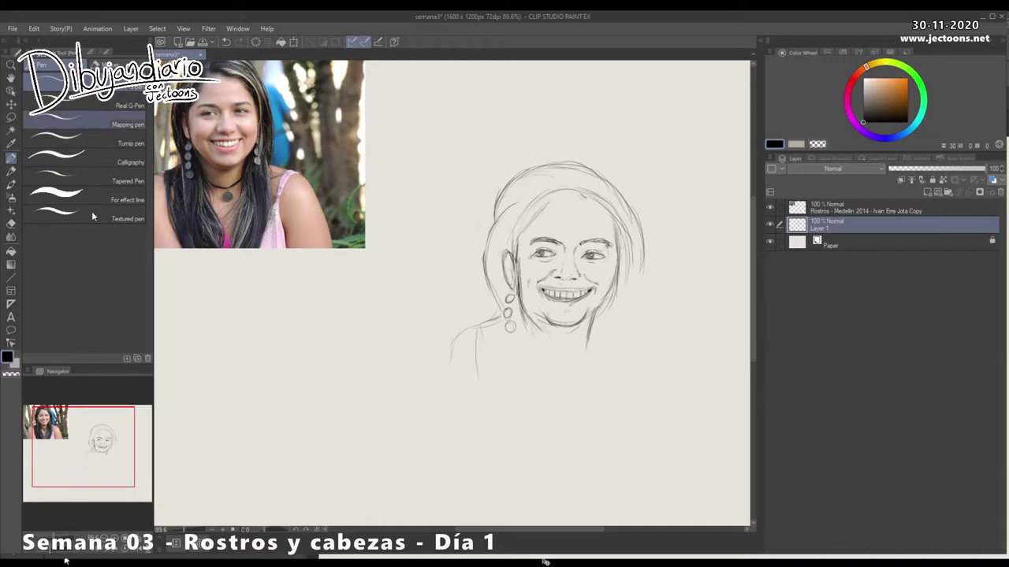
pyautogui.press('Right')
pyautogui.press('Right')
pyautogui.press('Right')
pyautogui.press('Right')
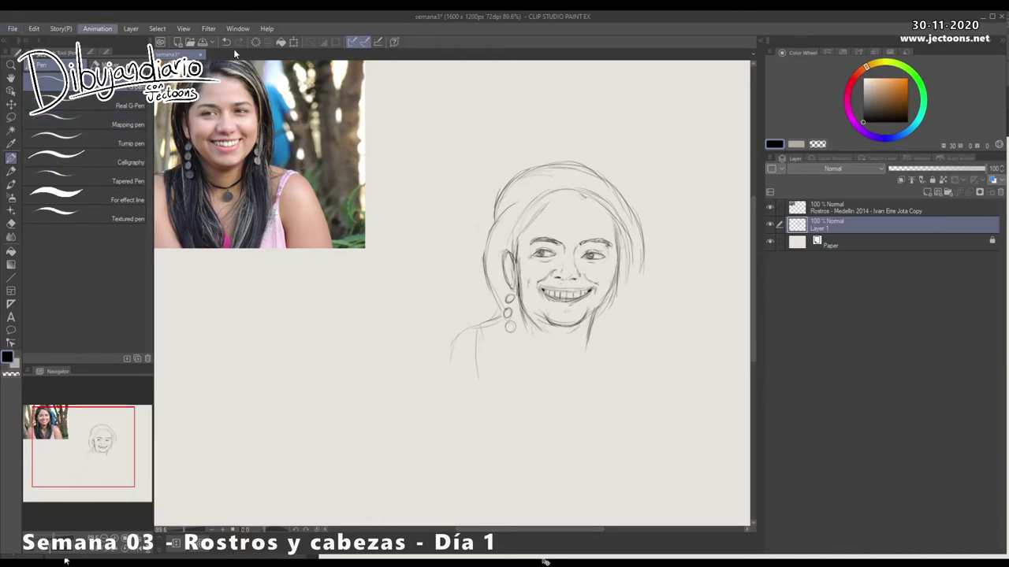
pyautogui.press('Left')
pyautogui.press('Left')
pyautogui.press('Left')
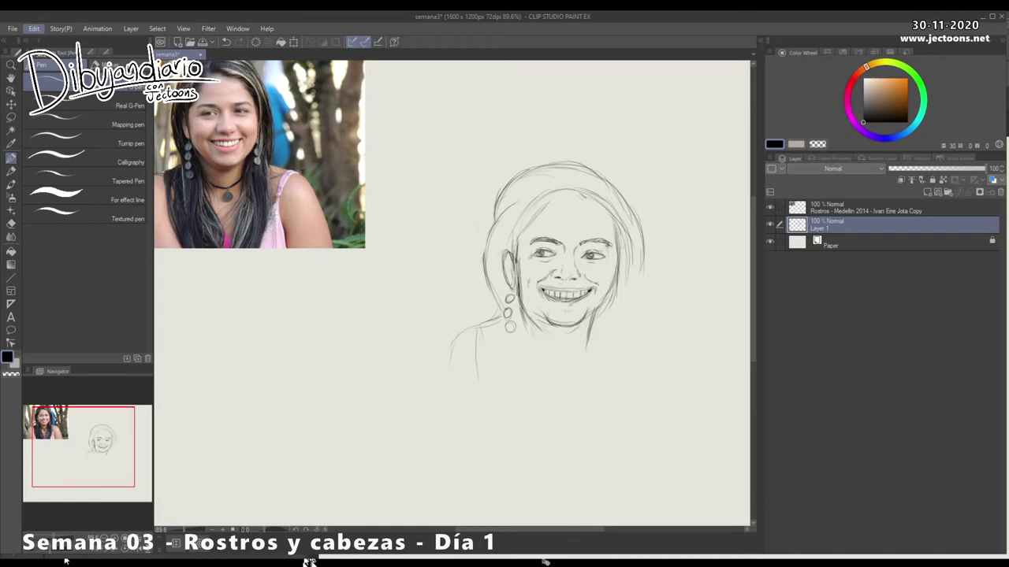
pyautogui.press('Return')
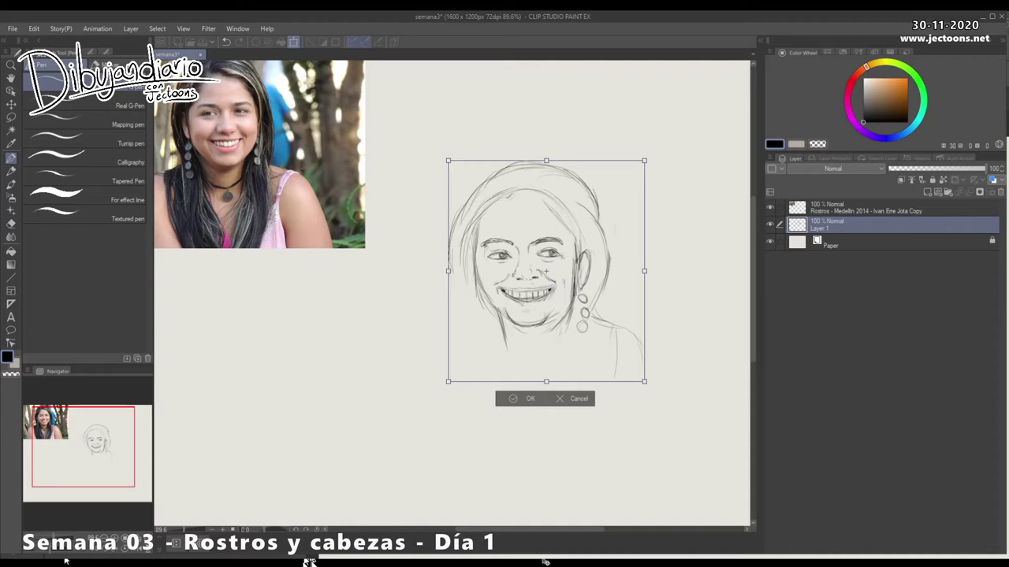
pyautogui.press('Return')
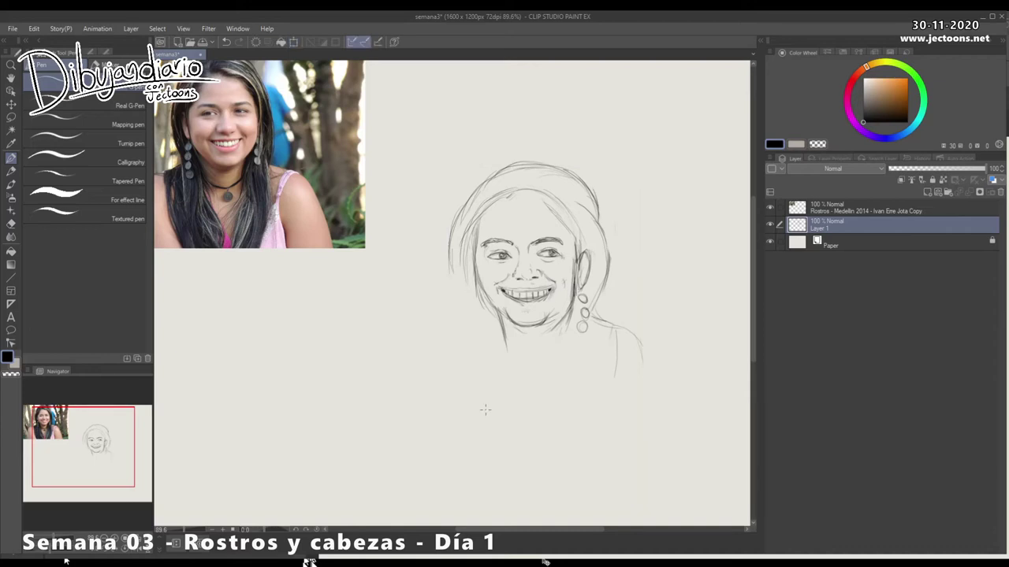
pyautogui.hotkey('ctrl', 'z')
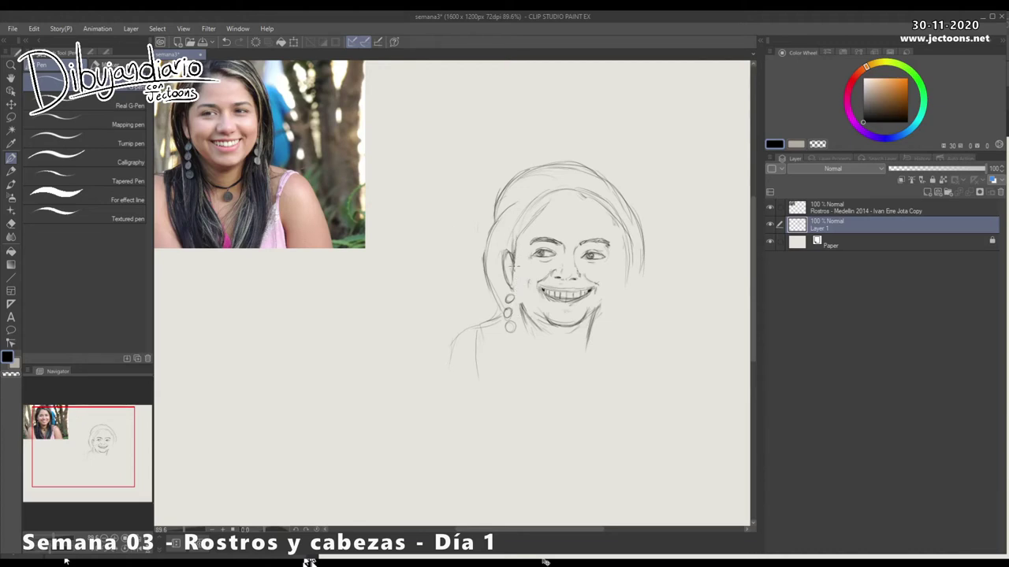
# Redraw the contours on both sides of the face and add light construction circles on the cheeks
pyautogui.moveTo(513, 285); pyautogui.dragTo(524, 306)
pyautogui.moveTo(515, 263); pyautogui.dragTo(526, 306)
pyautogui.moveTo(594, 273); pyautogui.dragTo(607, 280)
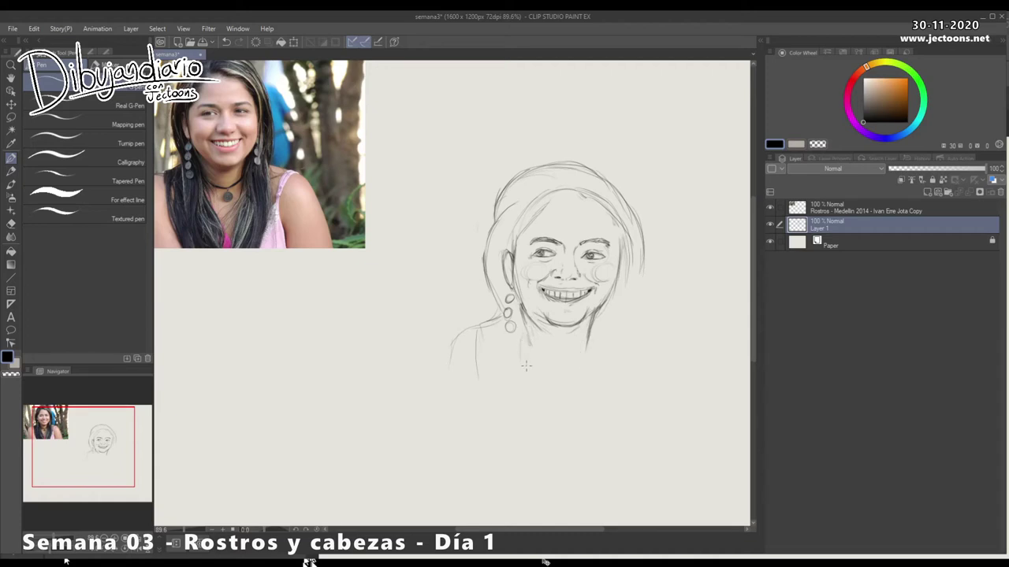
# Draw the long hair lock falling over the left shoulder and a V-shaped choker line across the base of the neck
pyautogui.moveTo(523, 346); pyautogui.dragTo(538, 413)
pyautogui.moveTo(474, 330); pyautogui.dragTo(476, 370)
pyautogui.moveTo(483, 337); pyautogui.dragTo(493, 399)
pyautogui.moveTo(530, 353)
pyautogui.mouseDown()
pyautogui.moveTo(526, 339)
pyautogui.moveTo(540, 358)
pyautogui.moveTo(548, 355)
pyautogui.moveTo(534, 348)
pyautogui.moveTo(561, 362)
pyautogui.moveTo(588, 345)
pyautogui.moveTo(552, 361)
pyautogui.moveTo(574, 364)
pyautogui.mouseUp()
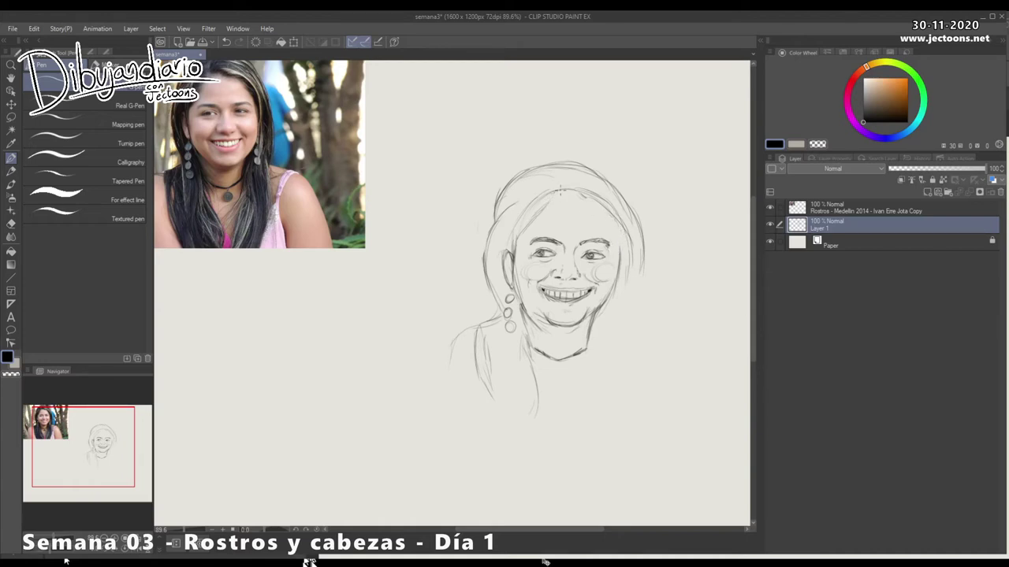
# Refine the hairline across the forehead and add hair strands sweeping down around the left ear
pyautogui.moveTo(579, 199); pyautogui.dragTo(602, 204)
pyautogui.moveTo(580, 171)
pyautogui.mouseDown()
pyautogui.moveTo(600, 211)
pyautogui.moveTo(524, 237)
pyautogui.moveTo(520, 256)
pyautogui.mouseUp()
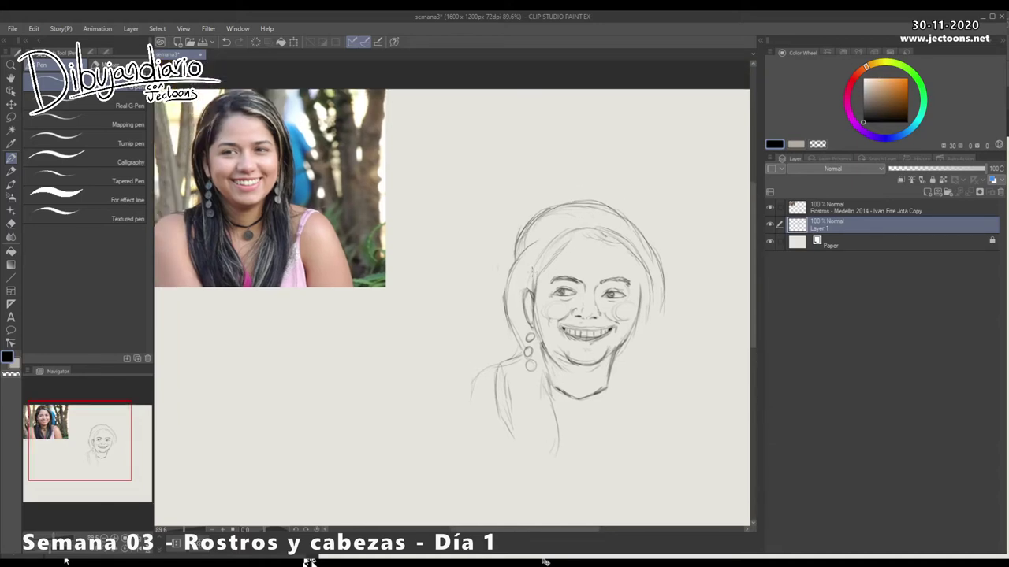
pyautogui.moveTo(543, 239)
pyautogui.mouseDown()
pyautogui.moveTo(526, 277)
pyautogui.moveTo(534, 312)
pyautogui.moveTo(529, 280)
pyautogui.moveTo(509, 310)
pyautogui.mouseUp()
pyautogui.moveTo(518, 263)
pyautogui.mouseDown()
pyautogui.moveTo(509, 315)
pyautogui.moveTo(523, 338)
pyautogui.moveTo(520, 368)
pyautogui.mouseUp()
# Mark the hair parting at the crown of the head and extend the right hair contour down past the jaw
pyautogui.scroll(2, 452, 315)
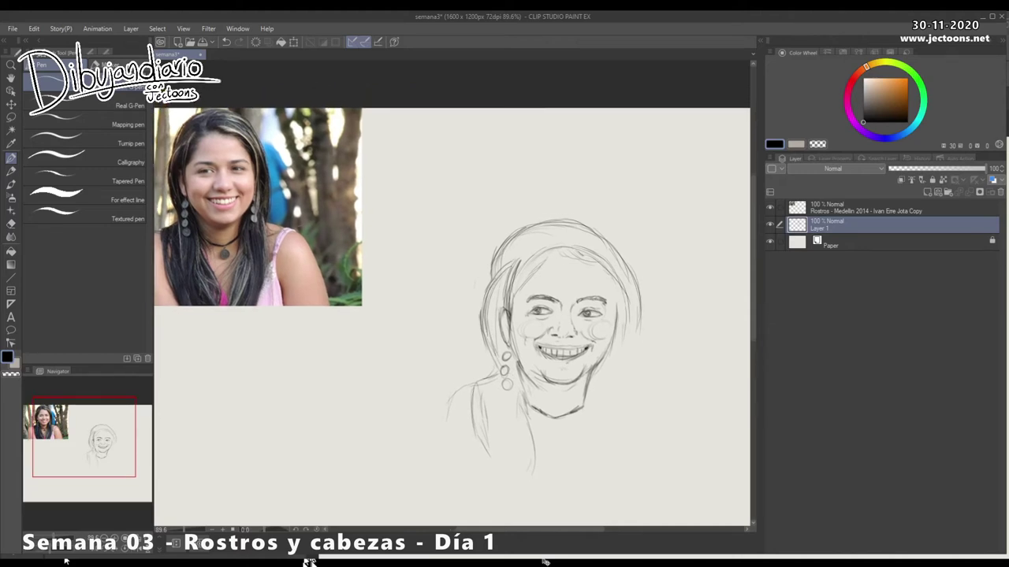
pyautogui.moveTo(567, 242); pyautogui.dragTo(561, 271)
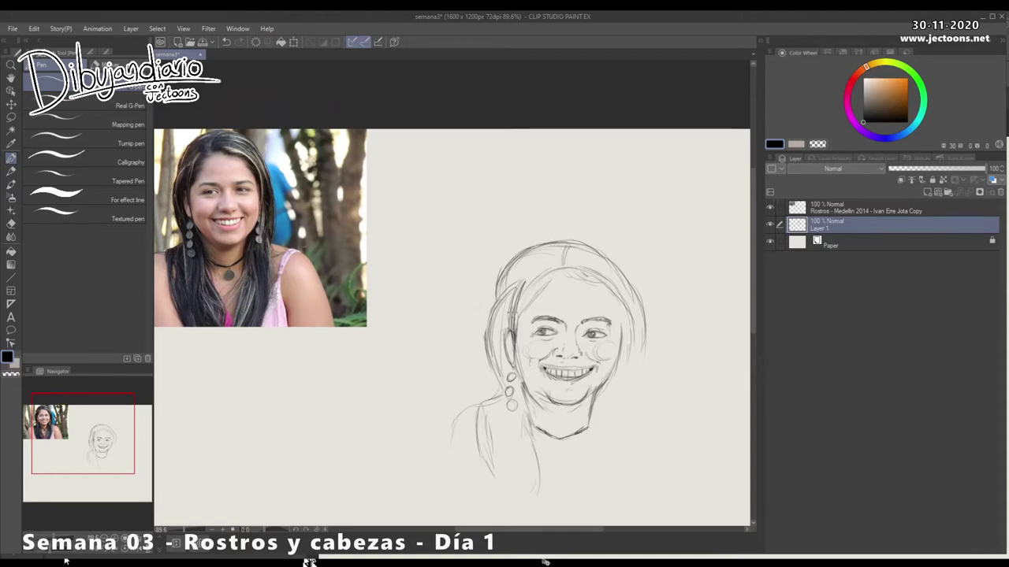
pyautogui.moveTo(561, 273); pyautogui.dragTo(566, 258)
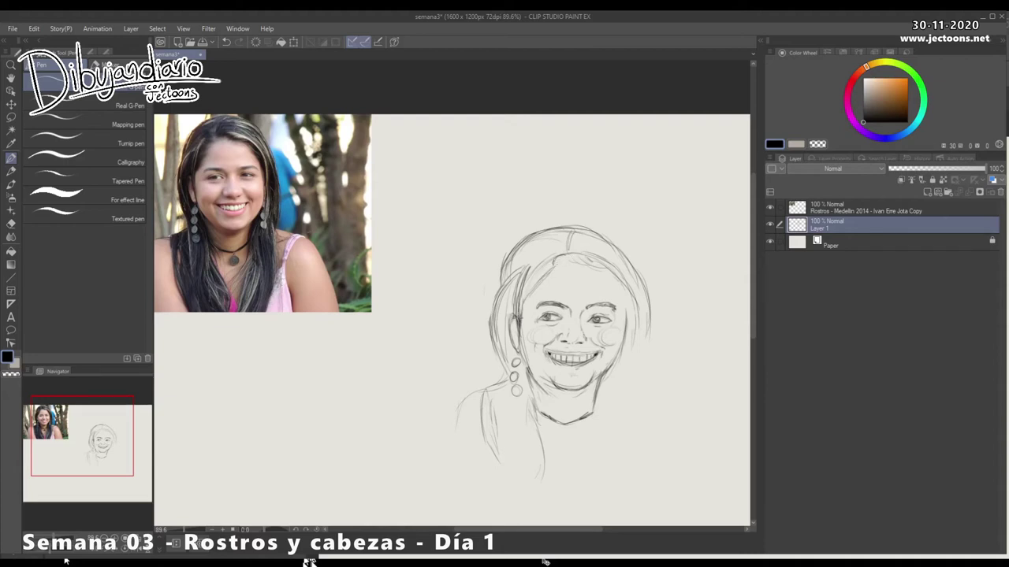
pyautogui.moveTo(596, 244)
pyautogui.mouseDown()
pyautogui.moveTo(573, 189)
pyautogui.moveTo(584, 205)
pyautogui.moveTo(623, 218)
pyautogui.moveTo(637, 254)
pyautogui.moveTo(640, 288)
pyautogui.moveTo(623, 343)
pyautogui.moveTo(568, 314)
pyautogui.mouseUp()
# Lasso the whole portrait sketch, tilt it slightly with a free transform, apply it and deselect
pyautogui.click(11, 118)
pyautogui.moveTo(530, 152)
pyautogui.mouseDown()
pyautogui.moveTo(662, 268)
pyautogui.moveTo(502, 151)
pyautogui.mouseUp()
pyautogui.hotkey('ctrl', 't')
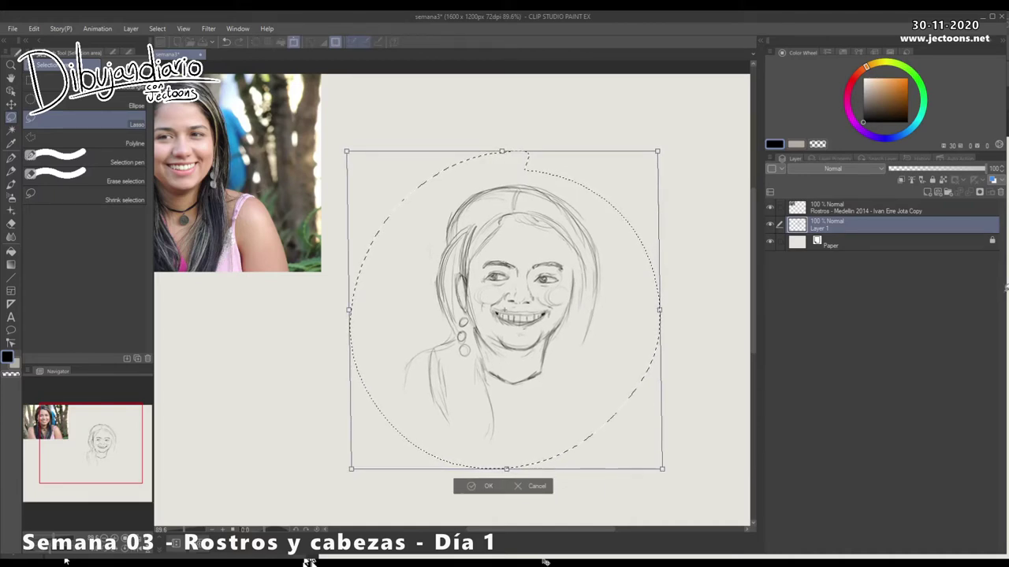
pyautogui.press('Return')
pyautogui.hotkey('ctrl', 'd')
pyautogui.moveTo(473, 315); pyautogui.dragTo(510, 326)
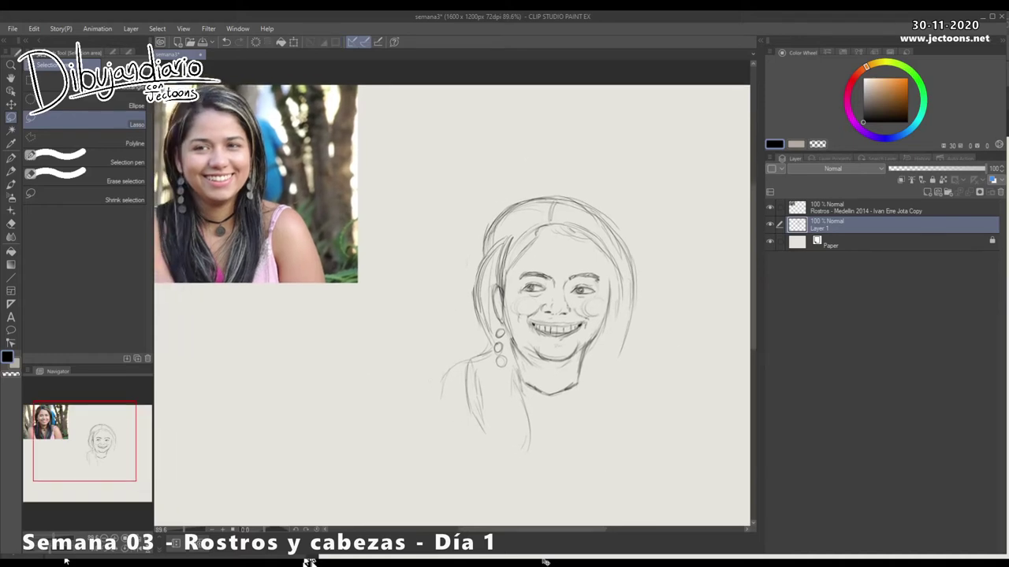
# Clean the construction circles off the cheeks
pyautogui.click(11, 158)
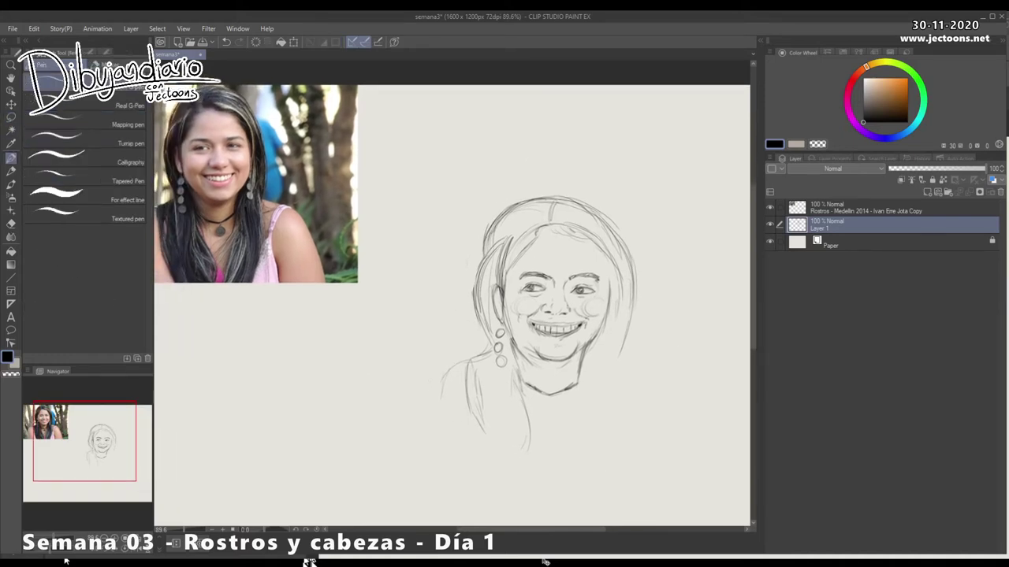
pyautogui.moveTo(504, 316); pyautogui.dragTo(513, 309)
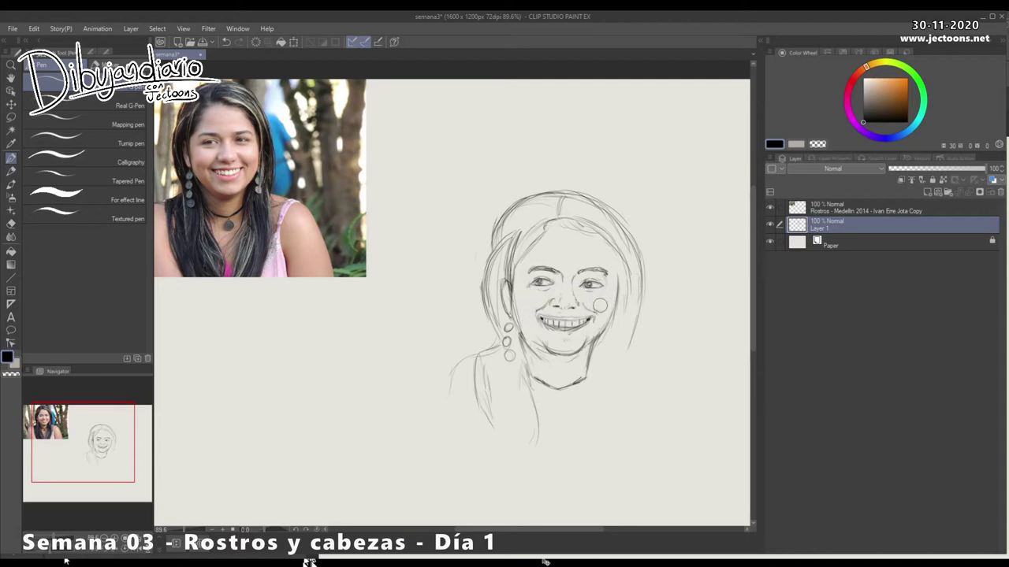
# Try hatching dark hair strands along the left temple, and undo those strokes
pyautogui.moveTo(526, 262)
pyautogui.mouseDown()
pyautogui.moveTo(513, 275)
pyautogui.moveTo(541, 232)
pyautogui.moveTo(520, 254)
pyautogui.mouseUp()
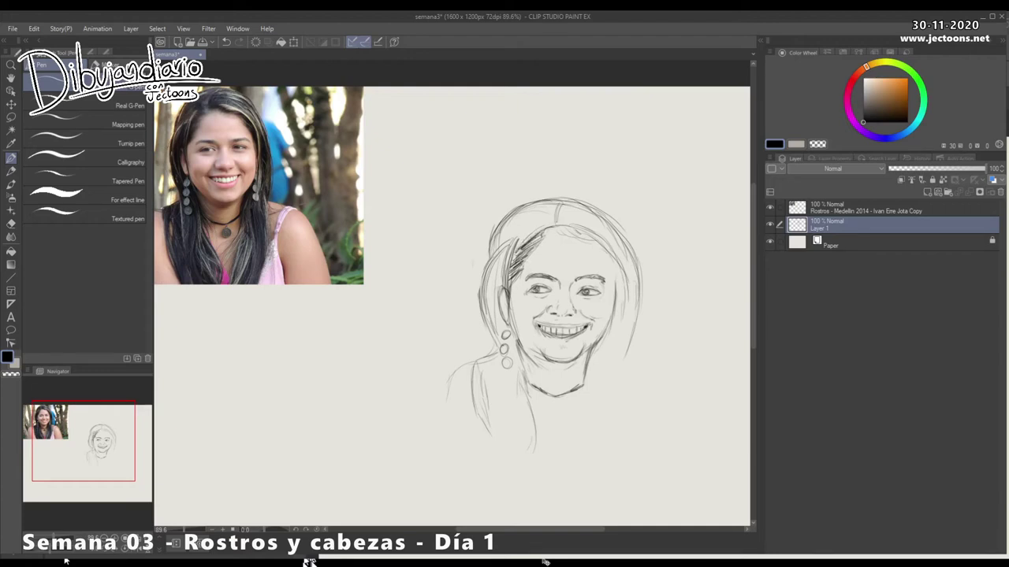
pyautogui.hotkey('ctrl', 'z')
pyautogui.hotkey('ctrl', 'z')
pyautogui.hotkey('ctrl', 'z')
pyautogui.hotkey('ctrl', 'z')
pyautogui.hotkey('ctrl', 'z')
pyautogui.hotkey('ctrl', 'z')
pyautogui.hotkey('ctrl', 'z')
pyautogui.hotkey('ctrl', 'z')
pyautogui.hotkey('ctrl', 'z')
pyautogui.hotkey('ctrl', 'z')
pyautogui.hotkey('ctrl', 'z')
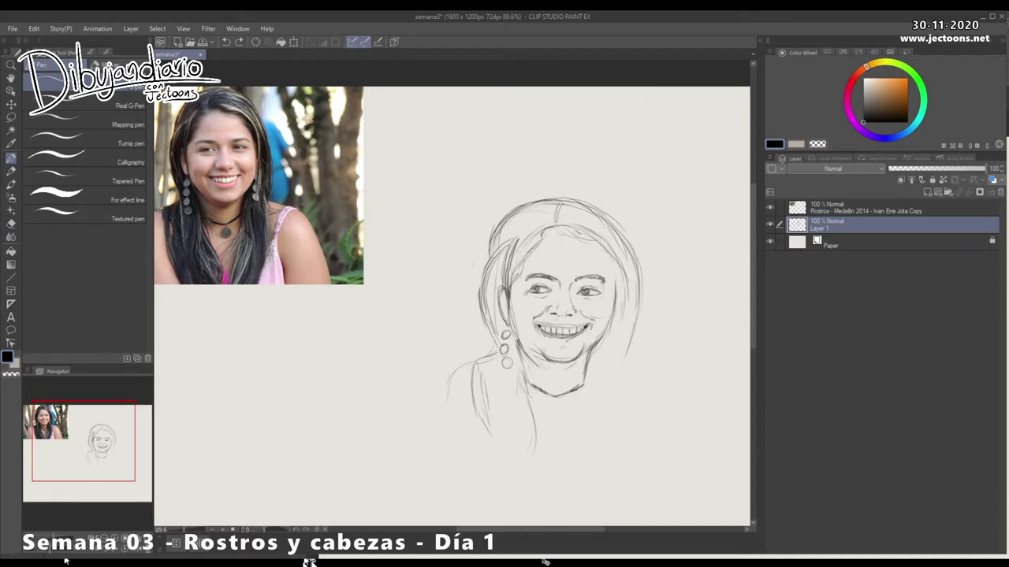
# Add short hair strands at the left temple and along the right side of the hairline
pyautogui.moveTo(517, 269); pyautogui.dragTo(510, 251)
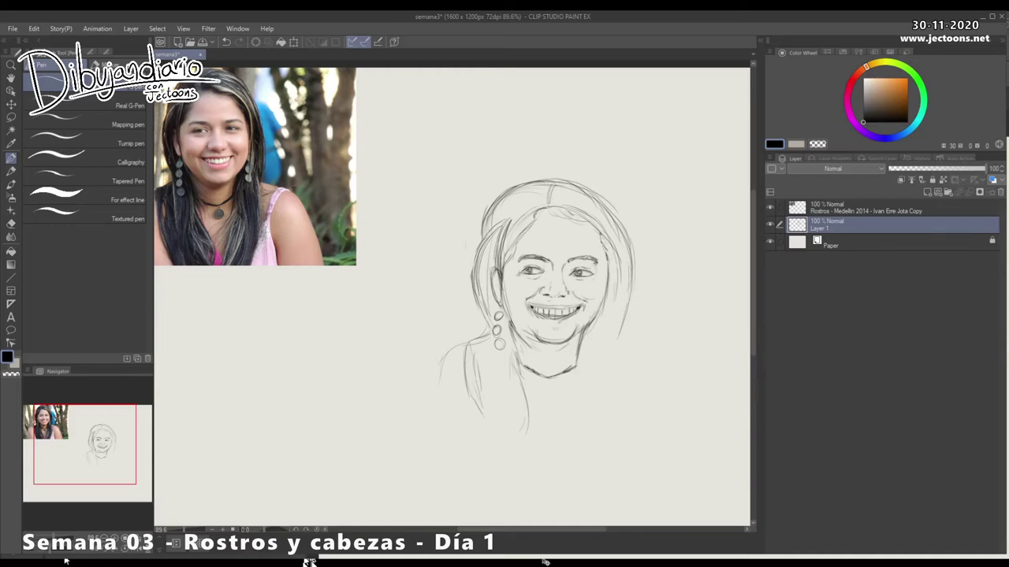
pyautogui.moveTo(608, 263); pyautogui.dragTo(604, 241)
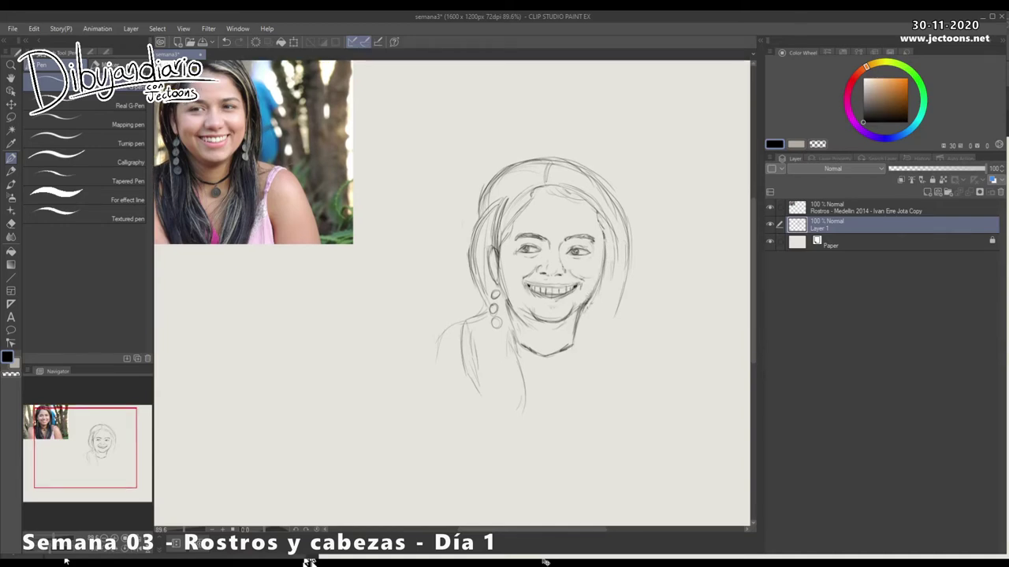
# Draw a round pendant hanging from the choker and two round beads for the right earring
pyautogui.moveTo(547, 366)
pyautogui.mouseDown()
pyautogui.moveTo(554, 341)
pyautogui.moveTo(545, 345)
pyautogui.moveTo(558, 343)
pyautogui.mouseUp()
pyautogui.moveTo(533, 401); pyautogui.dragTo(528, 412)
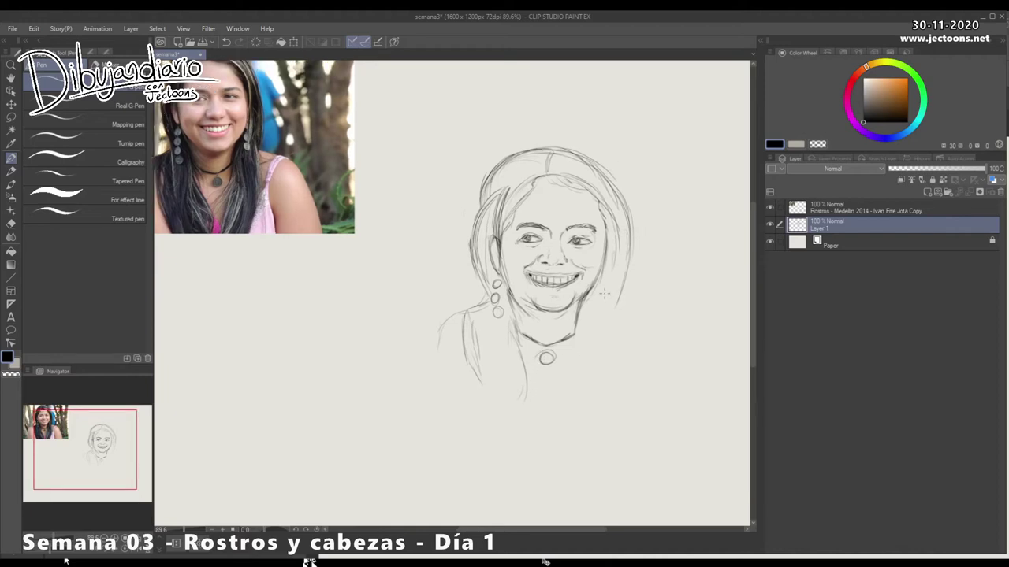
pyautogui.moveTo(601, 297)
pyautogui.mouseDown()
pyautogui.moveTo(597, 287)
pyautogui.moveTo(603, 299)
pyautogui.mouseUp()
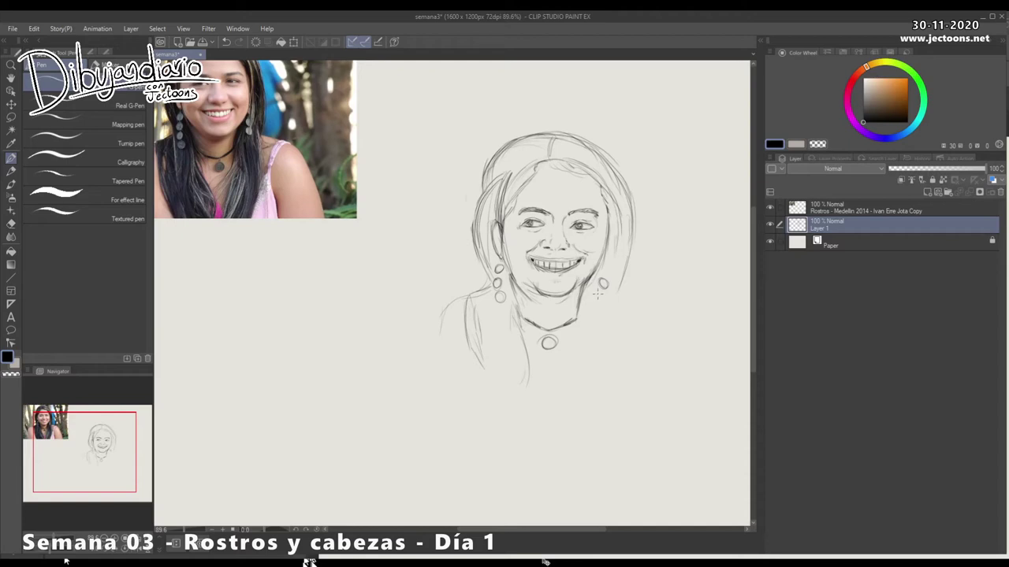
pyautogui.moveTo(602, 301); pyautogui.dragTo(603, 296)
# Draw the long hair lock falling beside the right earring to the chest, with inner strands next to the neck
pyautogui.moveTo(628, 256)
pyautogui.mouseDown()
pyautogui.moveTo(607, 306)
pyautogui.moveTo(616, 326)
pyautogui.moveTo(599, 388)
pyautogui.mouseUp()
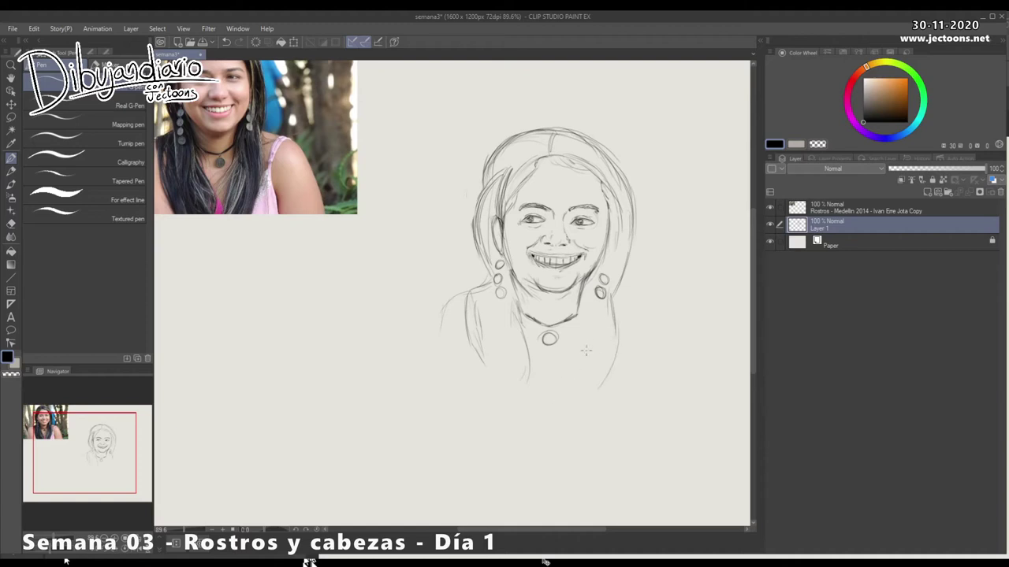
pyautogui.moveTo(581, 304); pyautogui.dragTo(576, 323)
pyautogui.moveTo(588, 304); pyautogui.dragTo(586, 331)
pyautogui.moveTo(566, 370); pyautogui.dragTo(558, 390)
pyautogui.moveTo(600, 329)
pyautogui.mouseDown()
pyautogui.moveTo(578, 393)
pyautogui.moveTo(528, 404)
pyautogui.moveTo(558, 418)
pyautogui.mouseUp()
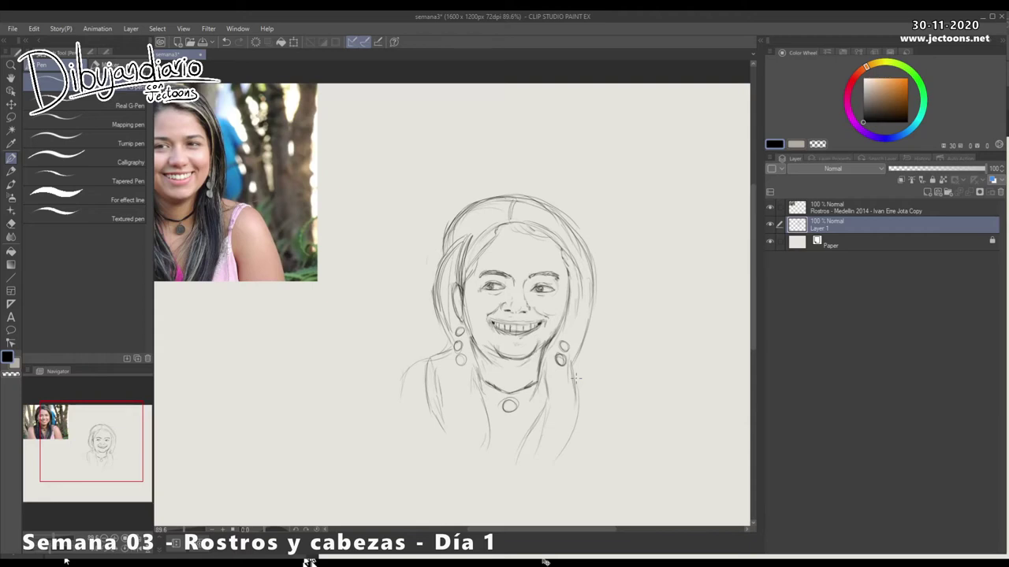
pyautogui.moveTo(576, 378); pyautogui.dragTo(587, 388)
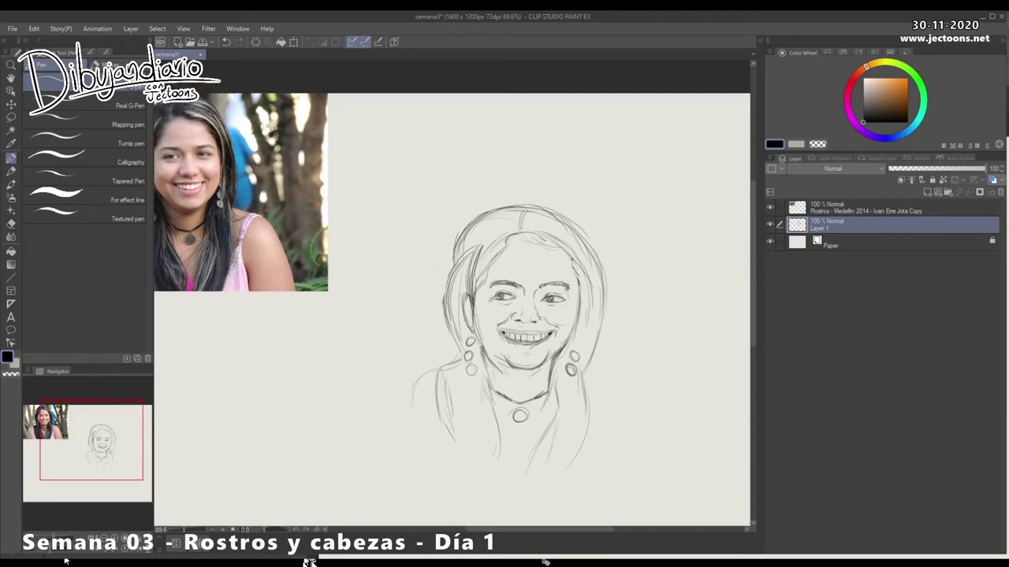
# Lasso the eyes, nose and mouth together and nudge them slightly within the face outline
pyautogui.press('m')
pyautogui.moveTo(509, 268)
pyautogui.mouseDown()
pyautogui.moveTo(485, 295)
pyautogui.moveTo(511, 351)
pyautogui.moveTo(564, 330)
pyautogui.moveTo(520, 265)
pyautogui.moveTo(509, 268)
pyautogui.mouseUp()
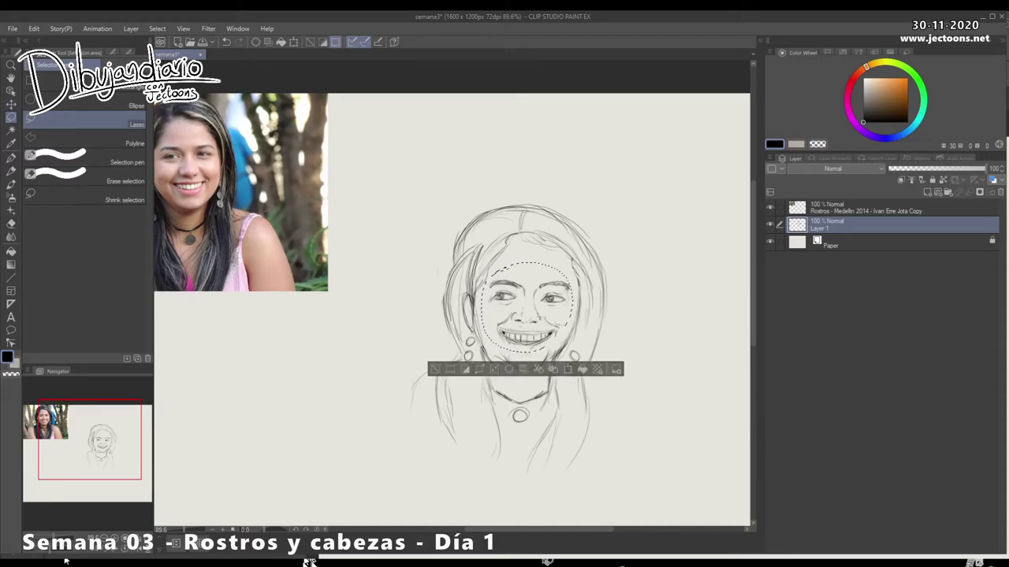
pyautogui.press('k')
pyautogui.moveTo(527, 308)
pyautogui.mouseDown()
pyautogui.moveTo(593, 319)
pyautogui.moveTo(584, 315)
pyautogui.mouseUp()
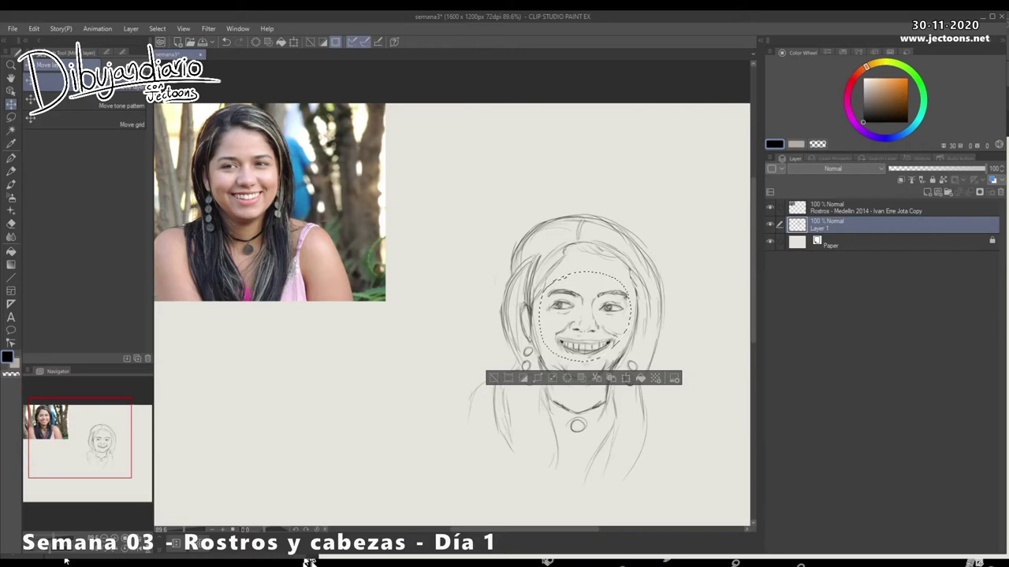
pyautogui.hotkey('ctrl', 'd')
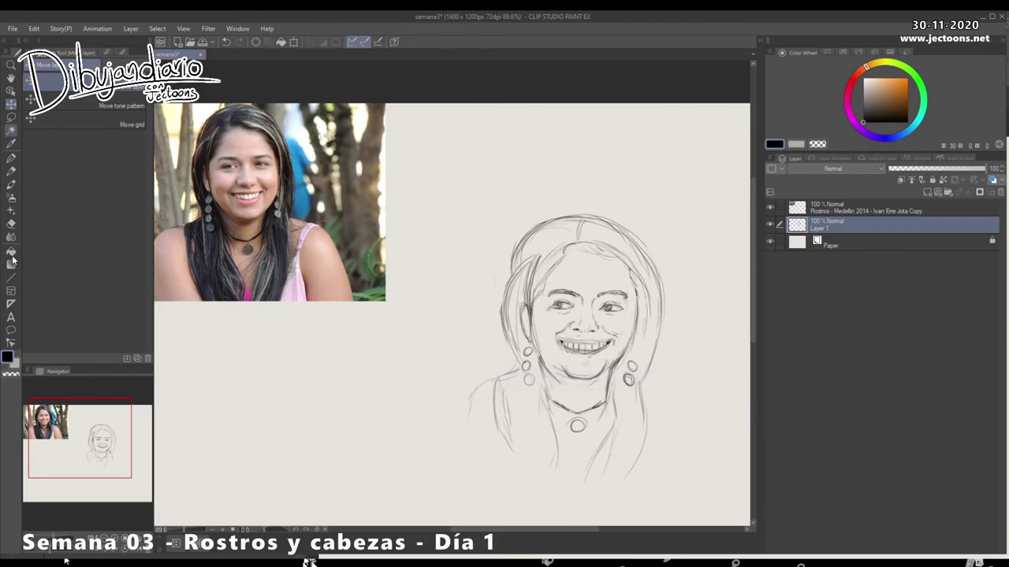
pyautogui.press('p')
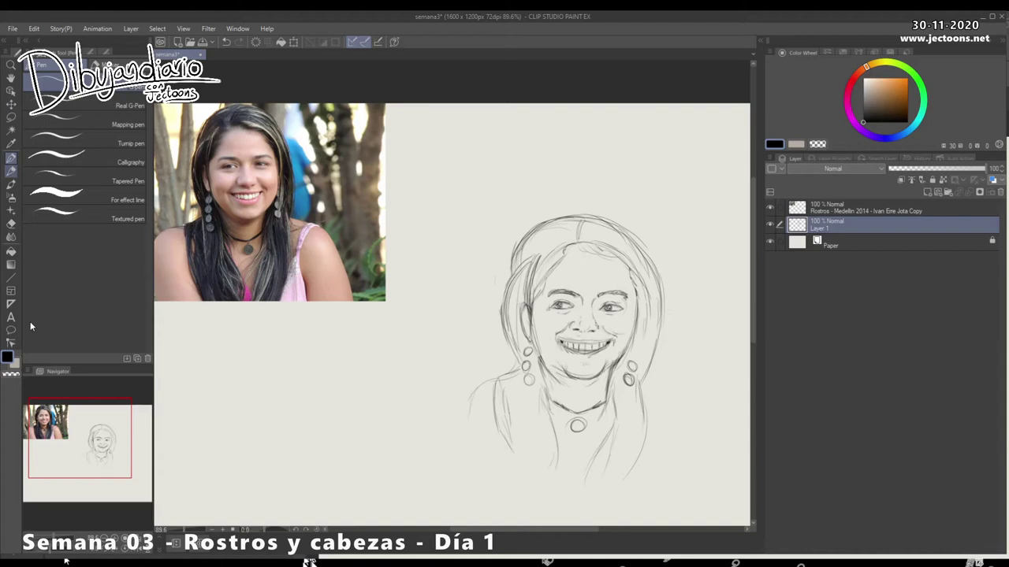
# Erase the nose, and adjust the lassoed smile with a free transform
pyautogui.moveTo(575, 315)
pyautogui.mouseDown()
pyautogui.moveTo(581, 325)
pyautogui.moveTo(569, 326)
pyautogui.moveTo(576, 316)
pyautogui.mouseUp()
pyautogui.click(11, 118)
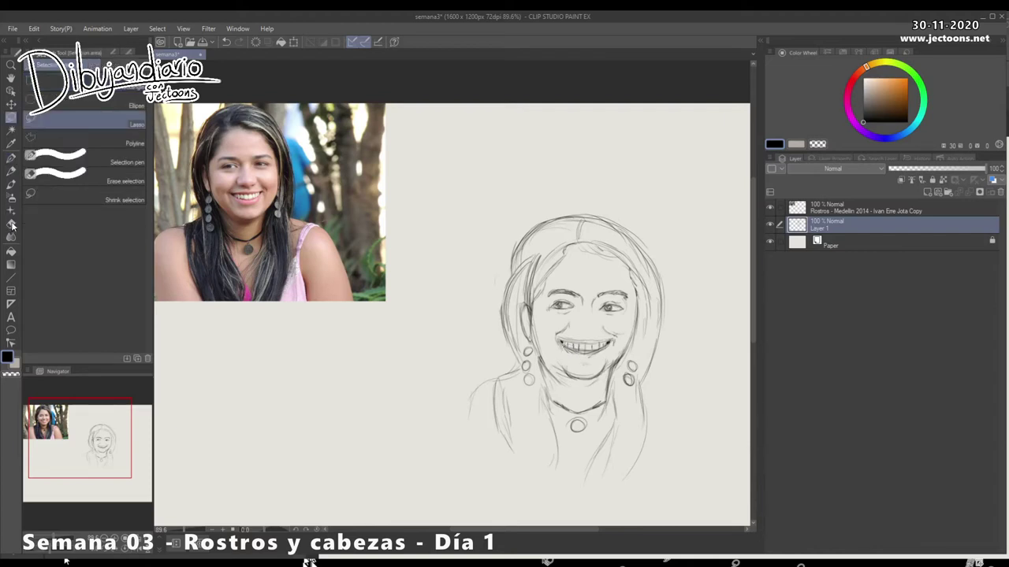
pyautogui.moveTo(611, 324)
pyautogui.mouseDown()
pyautogui.moveTo(558, 339)
pyautogui.moveTo(557, 351)
pyautogui.moveTo(612, 322)
pyautogui.mouseUp()
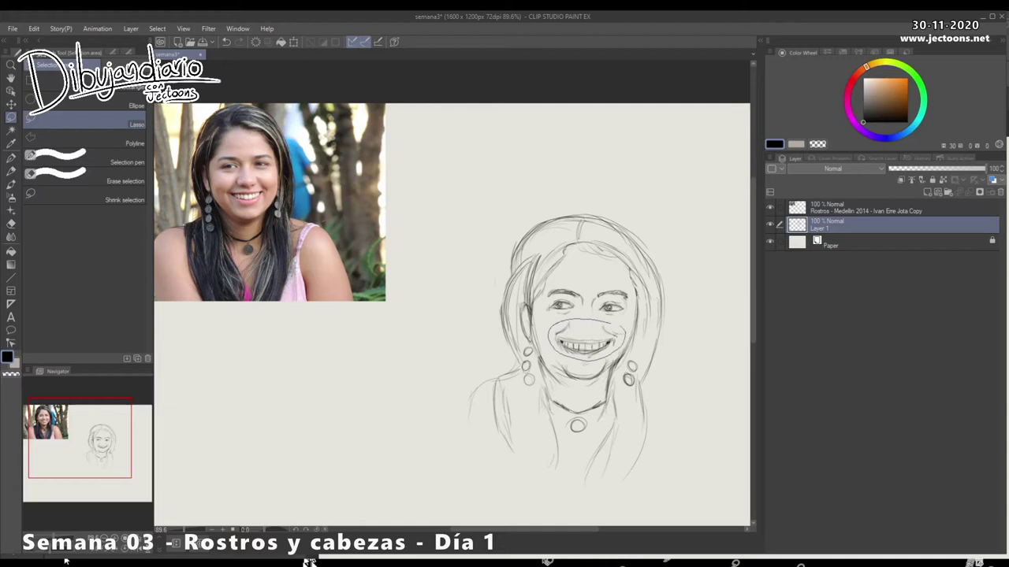
pyautogui.hotkey('ctrl', 't')
pyautogui.moveTo(626, 340); pyautogui.dragTo(586, 341)
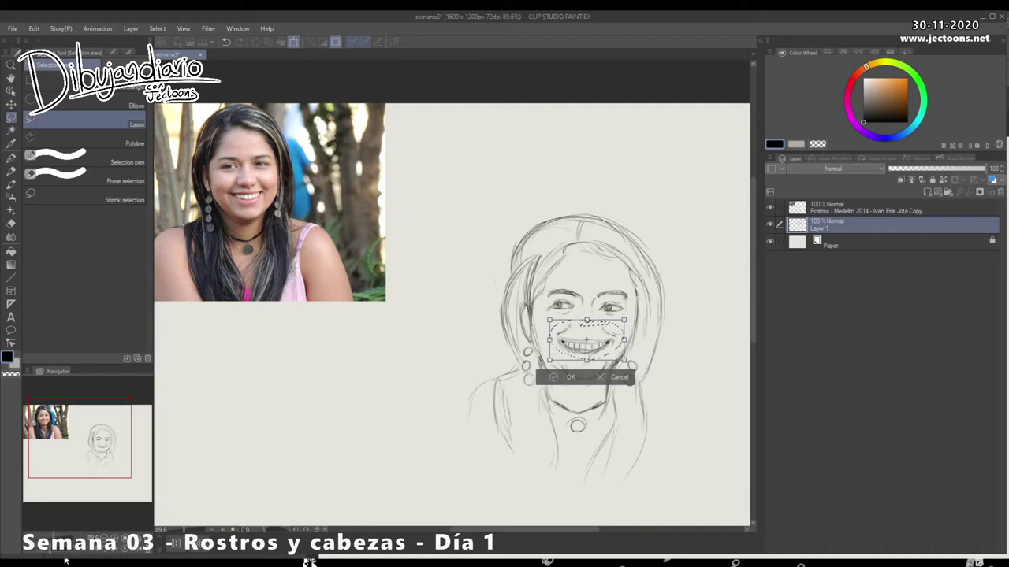
pyautogui.press('Return')
pyautogui.hotkey('ctrl', 'd')
pyautogui.press('p')
pyautogui.click(11, 158)
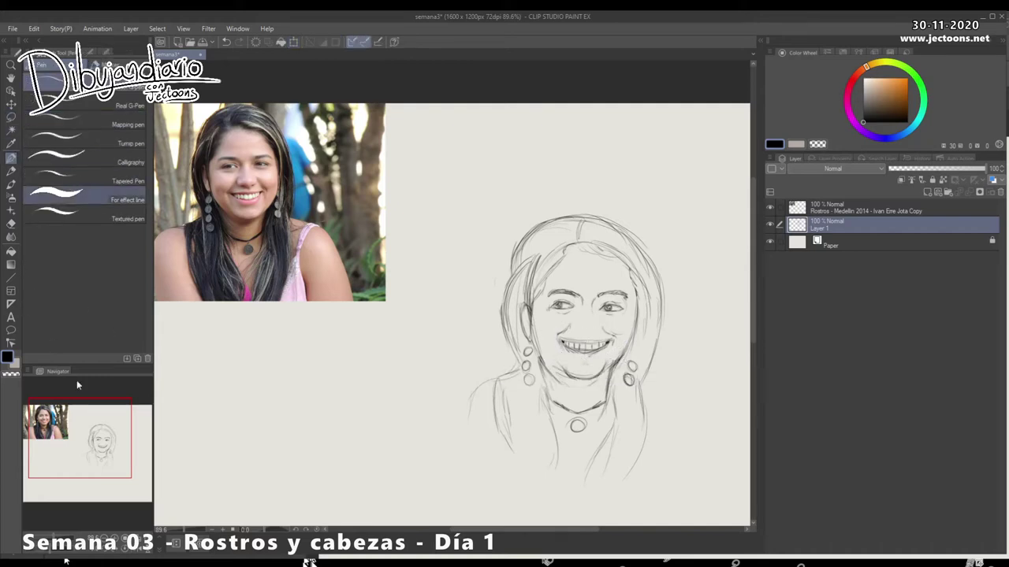
# Redraw the nose above the smile with a rounded tip, nostrils and side wings
pyautogui.moveTo(589, 339); pyautogui.dragTo(589, 338)
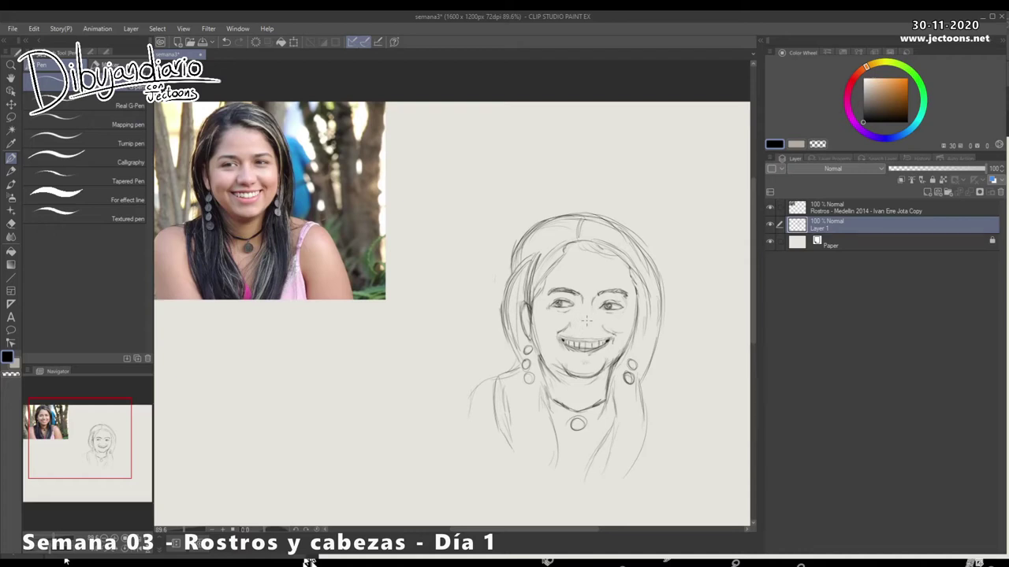
pyautogui.moveTo(587, 319); pyautogui.dragTo(584, 329)
pyautogui.moveTo(579, 318); pyautogui.dragTo(574, 327)
pyautogui.moveTo(595, 319); pyautogui.dragTo(597, 329)
pyautogui.moveTo(582, 337)
pyautogui.mouseDown()
pyautogui.moveTo(548, 300)
pyautogui.moveTo(561, 324)
pyautogui.mouseUp()
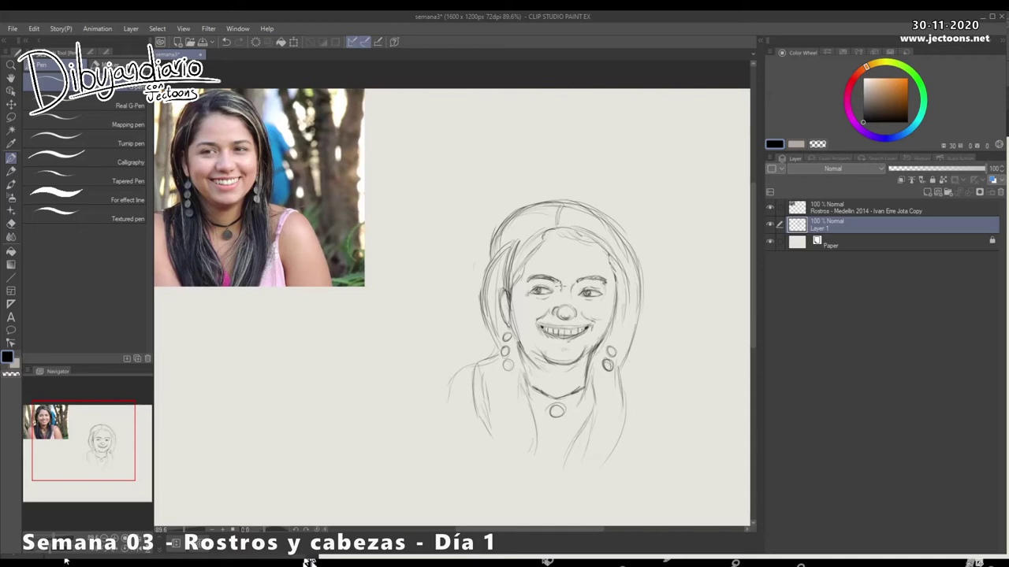
# Try shifting the lassoed left eye toward the nose and darkening the nose tip, and undo these changes
pyautogui.press('m')
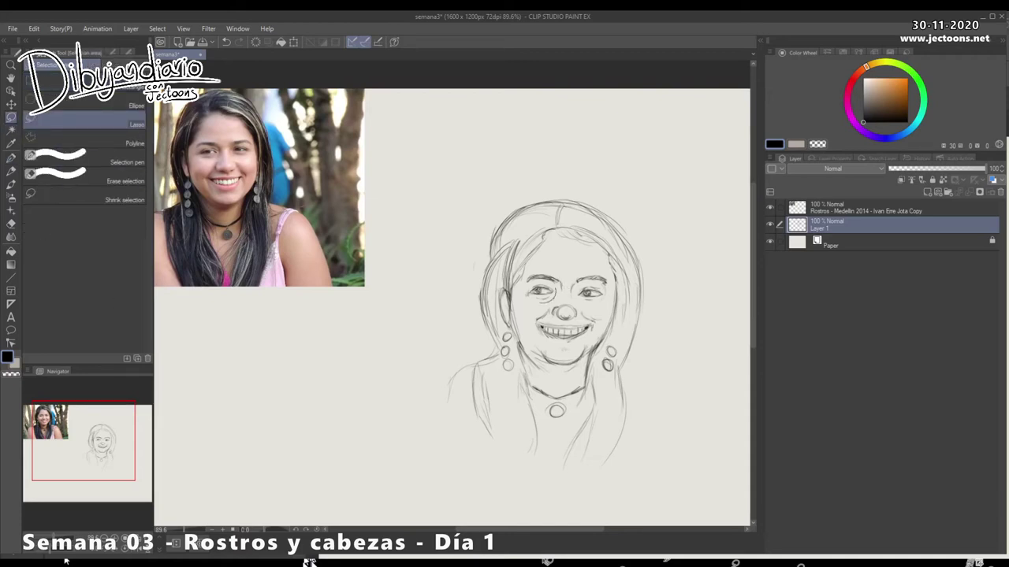
pyautogui.moveTo(553, 286); pyautogui.dragTo(550, 284)
pyautogui.press('k')
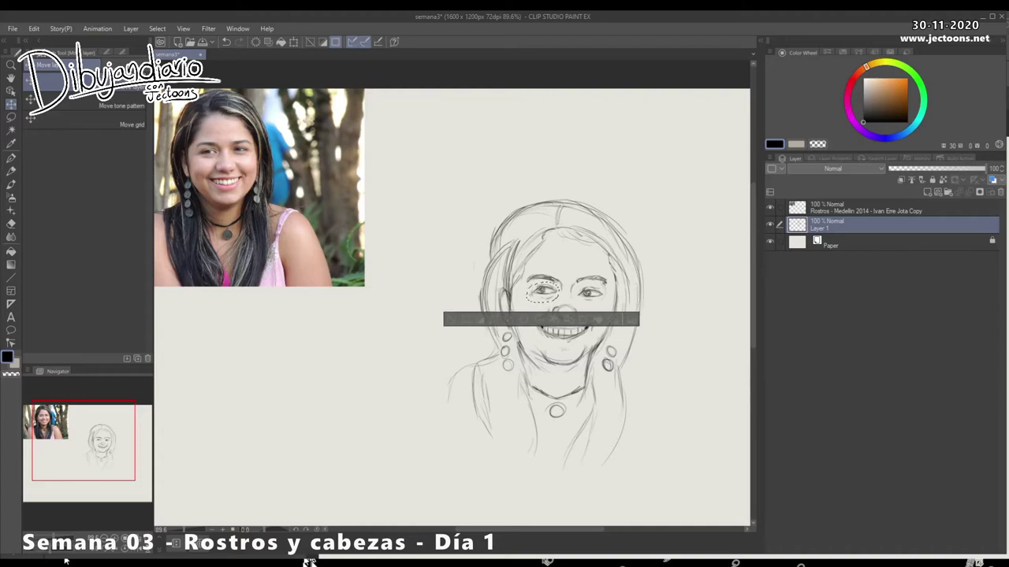
pyautogui.press('p')
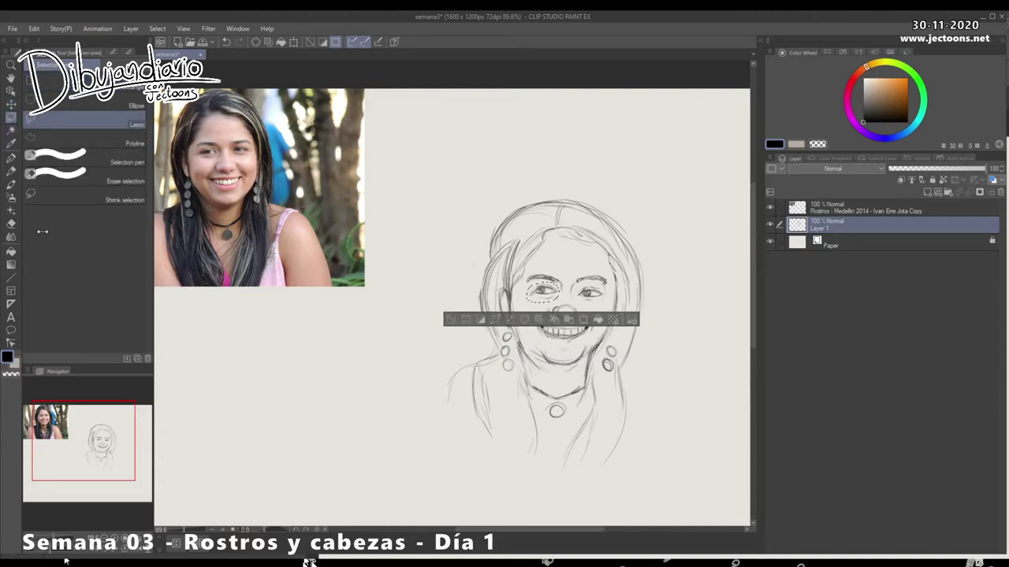
pyautogui.hotkey('ctrl', 'd')
pyautogui.moveTo(561, 315); pyautogui.dragTo(559, 316)
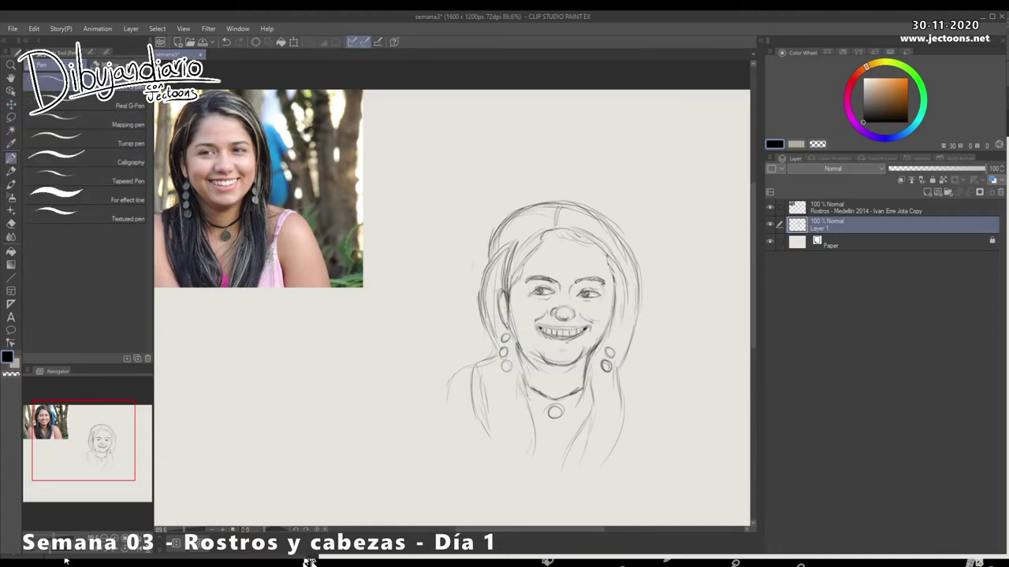
pyautogui.hotkey('ctrl', 'z')
pyautogui.hotkey('ctrl', 'z')
pyautogui.hotkey('ctrl', 'z')
# Refine the brow and nostril lines and hatch the shadow under the chin on the neck
pyautogui.moveTo(548, 279); pyautogui.dragTo(557, 291)
pyautogui.moveTo(576, 311); pyautogui.dragTo(579, 318)
pyautogui.moveTo(515, 348)
pyautogui.mouseDown()
pyautogui.moveTo(536, 368)
pyautogui.moveTo(546, 363)
pyautogui.moveTo(522, 368)
pyautogui.moveTo(538, 369)
pyautogui.moveTo(543, 383)
pyautogui.moveTo(548, 367)
pyautogui.moveTo(572, 364)
pyautogui.mouseUp()
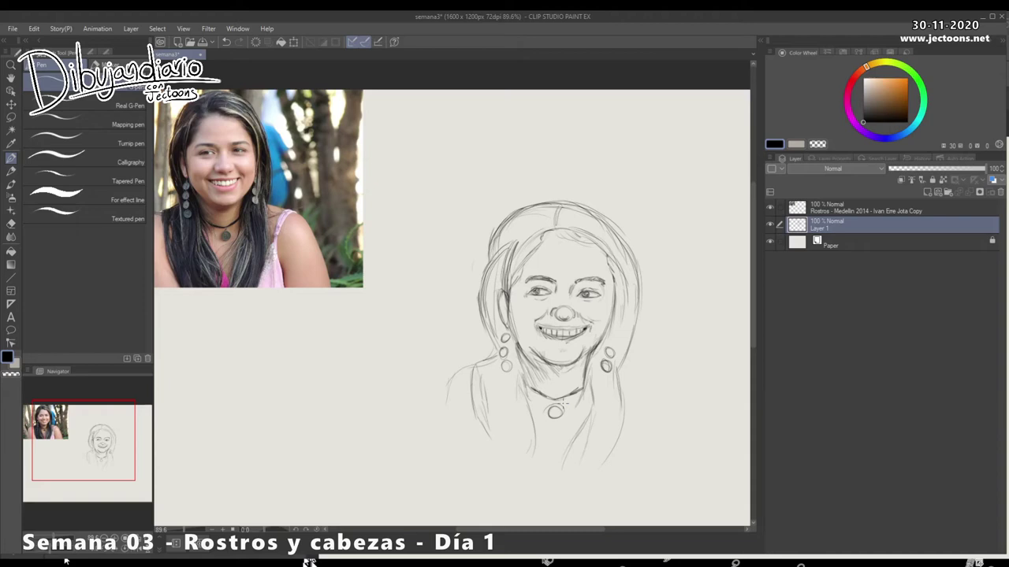
pyautogui.hotkey('ctrl', 'z')
pyautogui.moveTo(550, 309); pyautogui.dragTo(547, 317)
pyautogui.moveTo(578, 276); pyautogui.dragTo(568, 264)
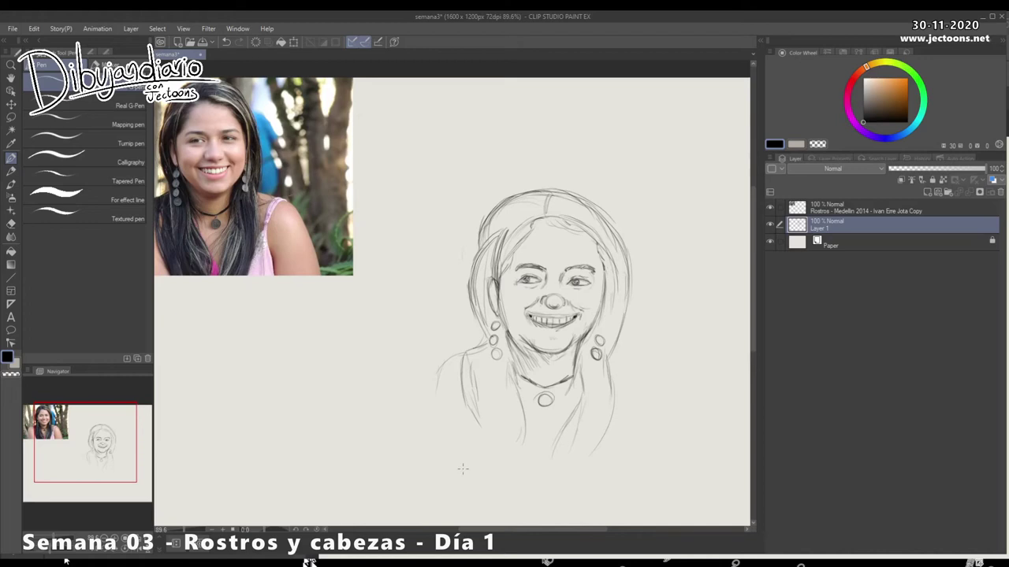
# Add long strands to the hair on the right side of the face
pyautogui.moveTo(611, 280)
pyautogui.mouseDown()
pyautogui.moveTo(629, 302)
pyautogui.moveTo(620, 361)
pyautogui.mouseUp()
pyautogui.moveTo(628, 321); pyautogui.dragTo(621, 363)
pyautogui.moveTo(630, 284); pyautogui.dragTo(627, 350)
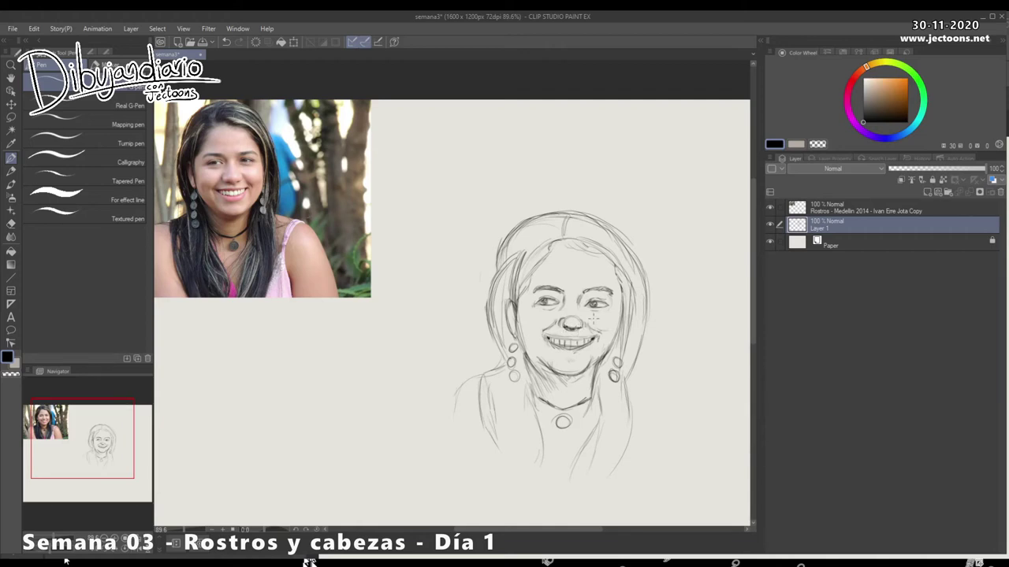
# Darken the hair around the left ear and fill the left lock with long strands down to the chest
pyautogui.moveTo(525, 333)
pyautogui.mouseDown()
pyautogui.moveTo(530, 315)
pyautogui.moveTo(527, 329)
pyautogui.moveTo(511, 306)
pyautogui.moveTo(517, 328)
pyautogui.moveTo(506, 302)
pyautogui.mouseUp()
pyautogui.moveTo(513, 317); pyautogui.dragTo(502, 323)
pyautogui.moveTo(503, 277); pyautogui.dragTo(506, 391)
pyautogui.moveTo(503, 352); pyautogui.dragTo(510, 417)
pyautogui.moveTo(506, 361); pyautogui.dragTo(520, 430)
pyautogui.moveTo(522, 386)
pyautogui.mouseDown()
pyautogui.moveTo(511, 435)
pyautogui.moveTo(520, 438)
pyautogui.moveTo(520, 411)
pyautogui.mouseUp()
pyautogui.moveTo(528, 348); pyautogui.dragTo(530, 440)
pyautogui.moveTo(498, 364)
pyautogui.mouseDown()
pyautogui.moveTo(490, 430)
pyautogui.moveTo(509, 443)
pyautogui.mouseUp()
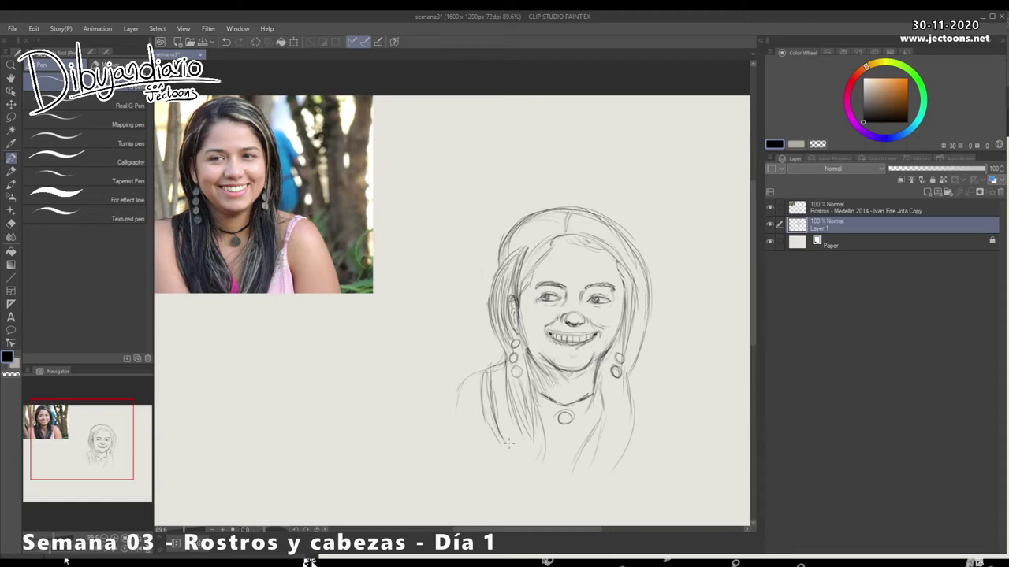
pyautogui.moveTo(495, 370); pyautogui.dragTo(512, 446)
pyautogui.moveTo(505, 377); pyautogui.dragTo(523, 451)
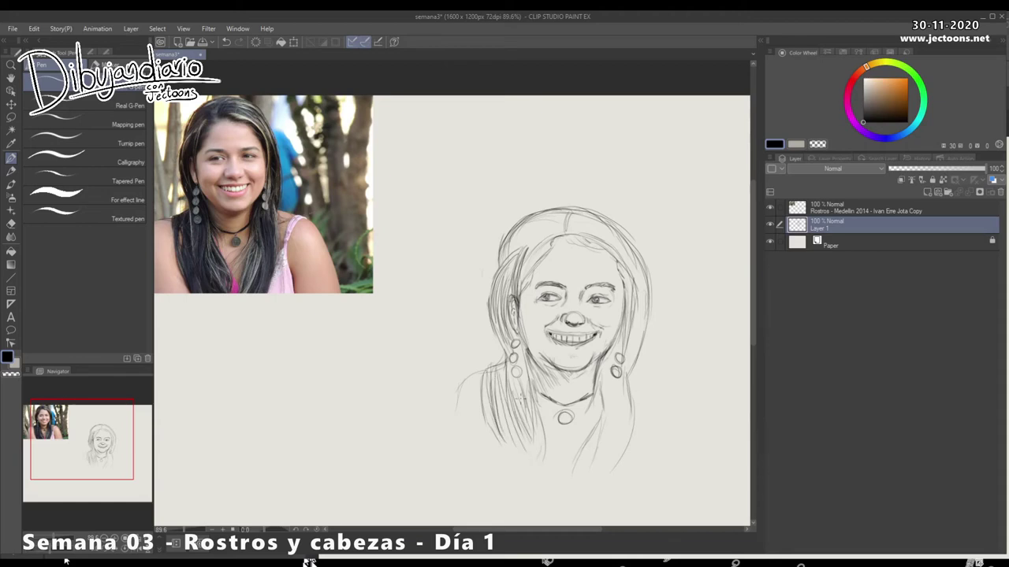
pyautogui.moveTo(521, 408); pyautogui.dragTo(525, 458)
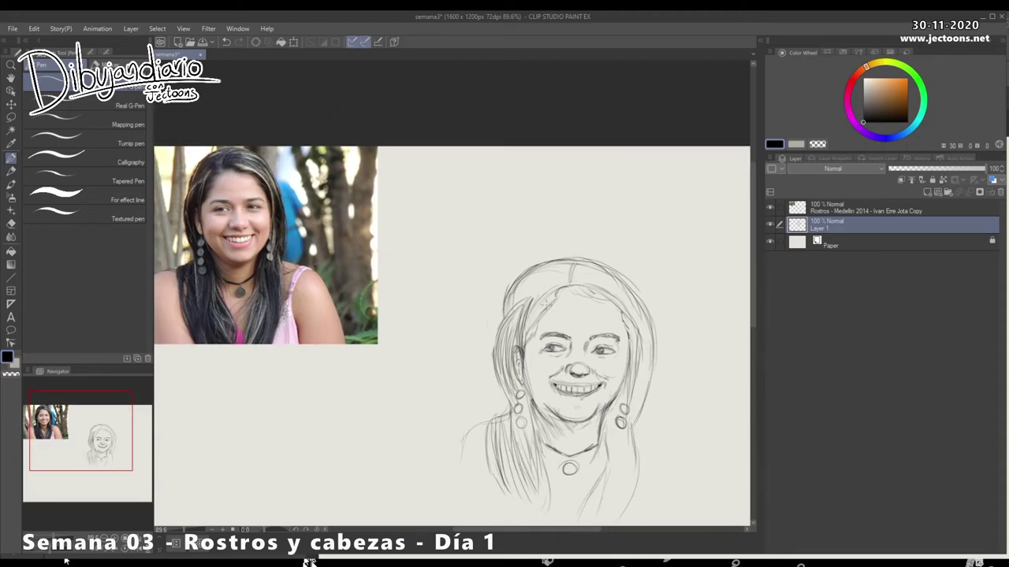
# Add hair strands across the crown, along the hairline and down the right temple
pyautogui.moveTo(549, 297)
pyautogui.mouseDown()
pyautogui.moveTo(524, 340)
pyautogui.moveTo(527, 330)
pyautogui.mouseUp()
pyautogui.moveTo(535, 273)
pyautogui.mouseDown()
pyautogui.moveTo(506, 320)
pyautogui.moveTo(520, 309)
pyautogui.mouseUp()
pyautogui.moveTo(568, 266)
pyautogui.mouseDown()
pyautogui.moveTo(530, 299)
pyautogui.moveTo(535, 283)
pyautogui.moveTo(560, 283)
pyautogui.moveTo(559, 299)
pyautogui.moveTo(564, 269)
pyautogui.moveTo(597, 326)
pyautogui.mouseUp()
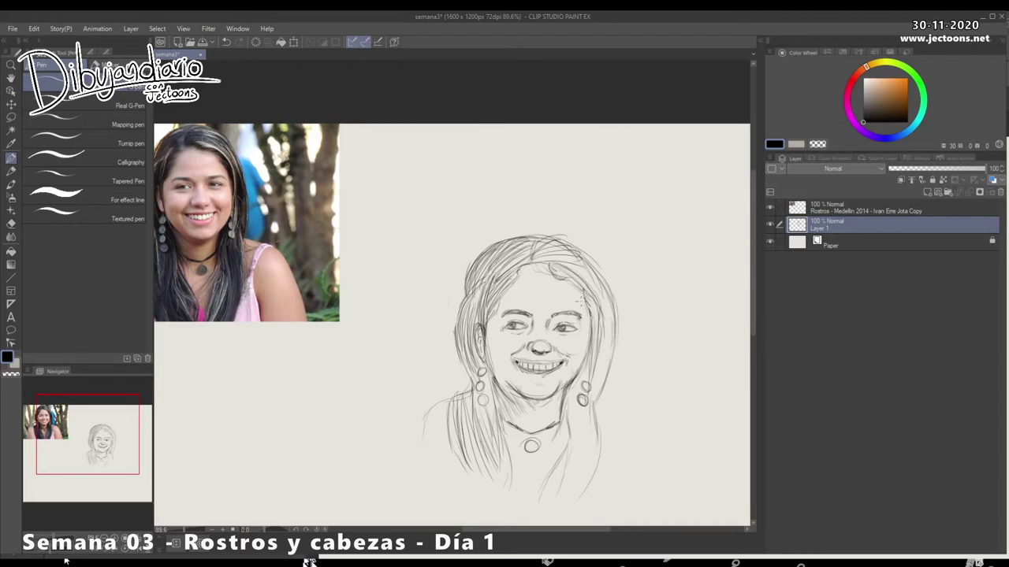
pyautogui.moveTo(582, 303); pyautogui.dragTo(593, 327)
pyautogui.moveTo(588, 310)
pyautogui.mouseDown()
pyautogui.moveTo(585, 358)
pyautogui.moveTo(563, 350)
pyautogui.mouseUp()
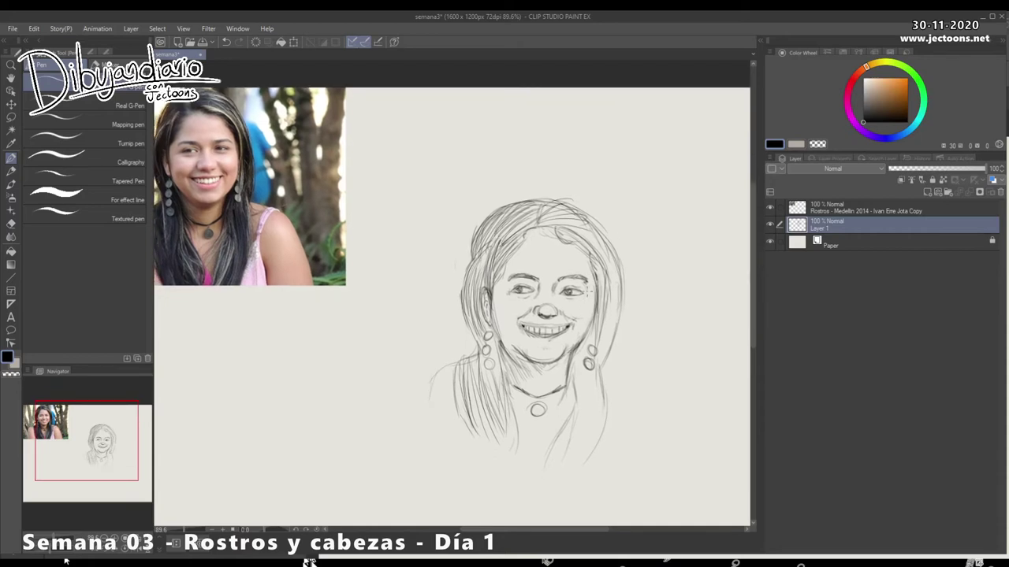
# Touch up the lines of the smile, teeth and lower lip
pyautogui.moveTo(559, 311); pyautogui.dragTo(523, 339)
pyautogui.moveTo(528, 324)
pyautogui.mouseDown()
pyautogui.moveTo(531, 337)
pyautogui.moveTo(537, 331)
pyautogui.mouseUp()
pyautogui.moveTo(535, 335); pyautogui.dragTo(549, 341)
pyautogui.moveTo(531, 338); pyautogui.dragTo(553, 339)
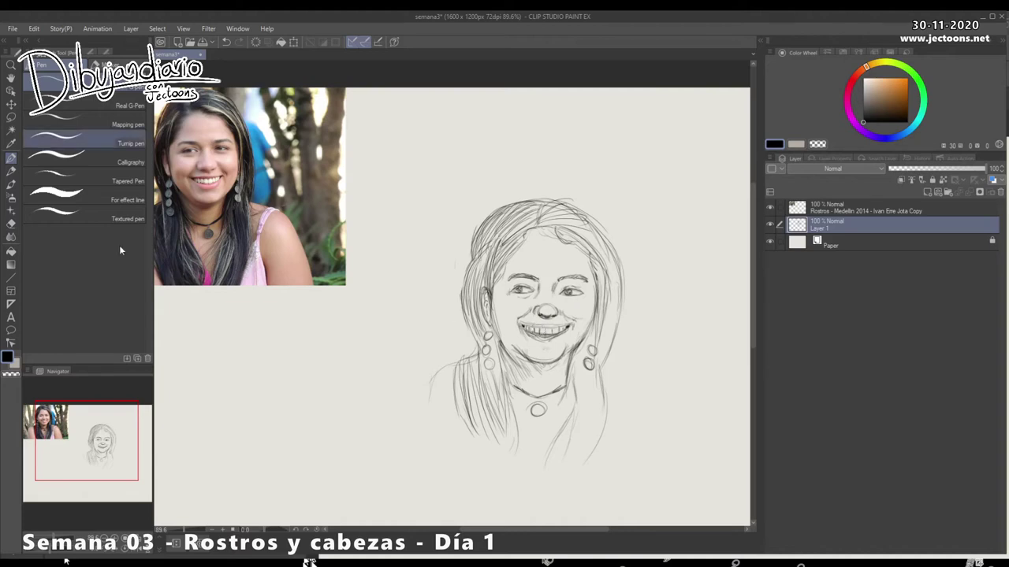
# Try resizing and repositioning the lassoed left eye with free transforms
pyautogui.click(12, 118)
pyautogui.moveTo(517, 283); pyautogui.dragTo(506, 303)
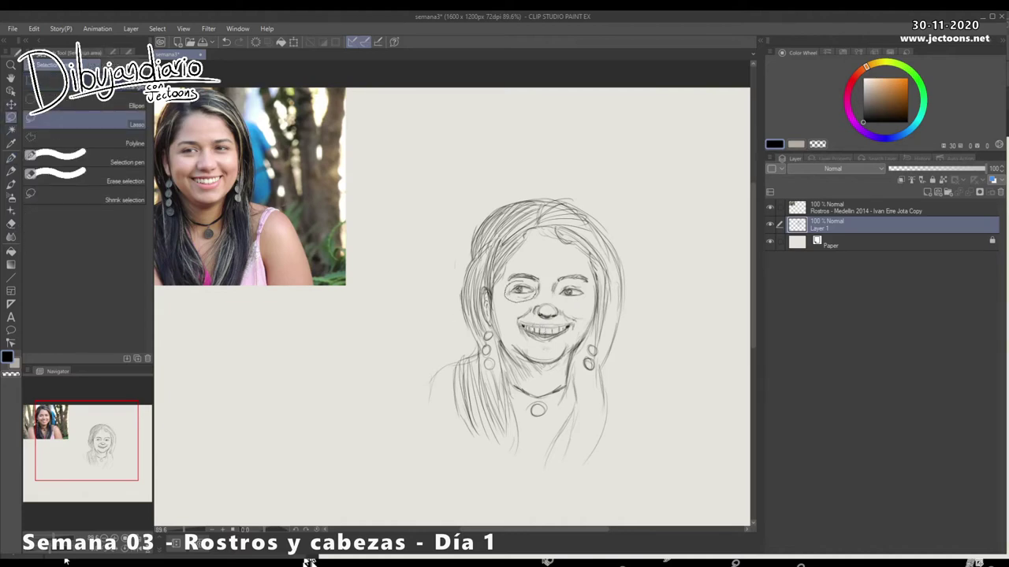
pyautogui.hotkey('ctrl', 't')
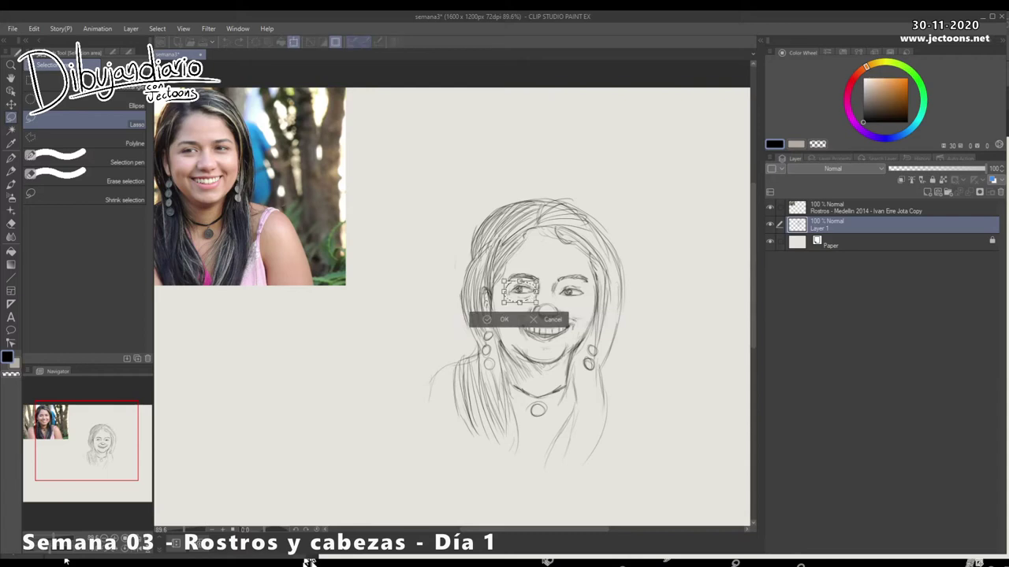
pyautogui.moveTo(536, 302); pyautogui.dragTo(520, 292)
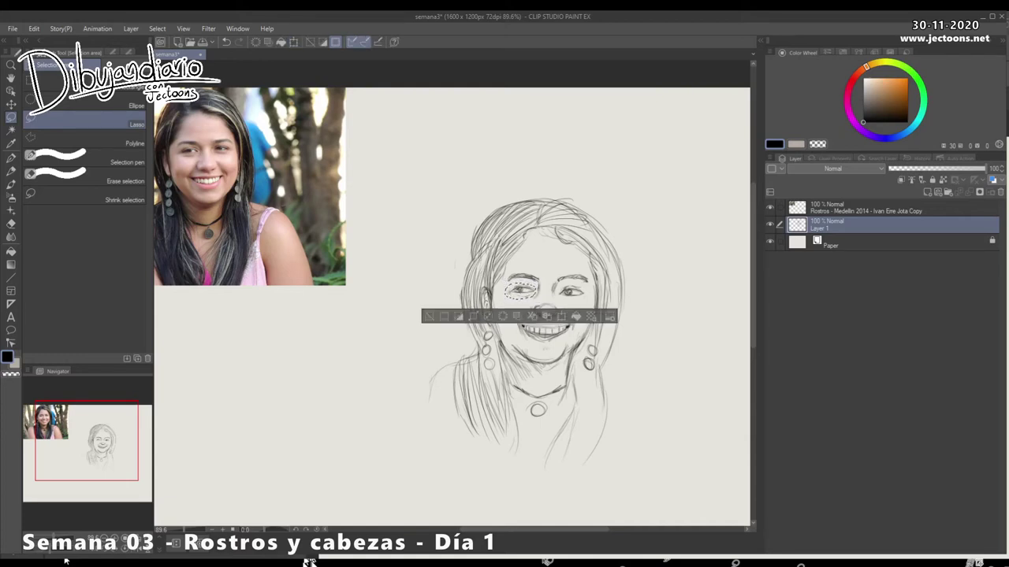
pyautogui.press('Return')
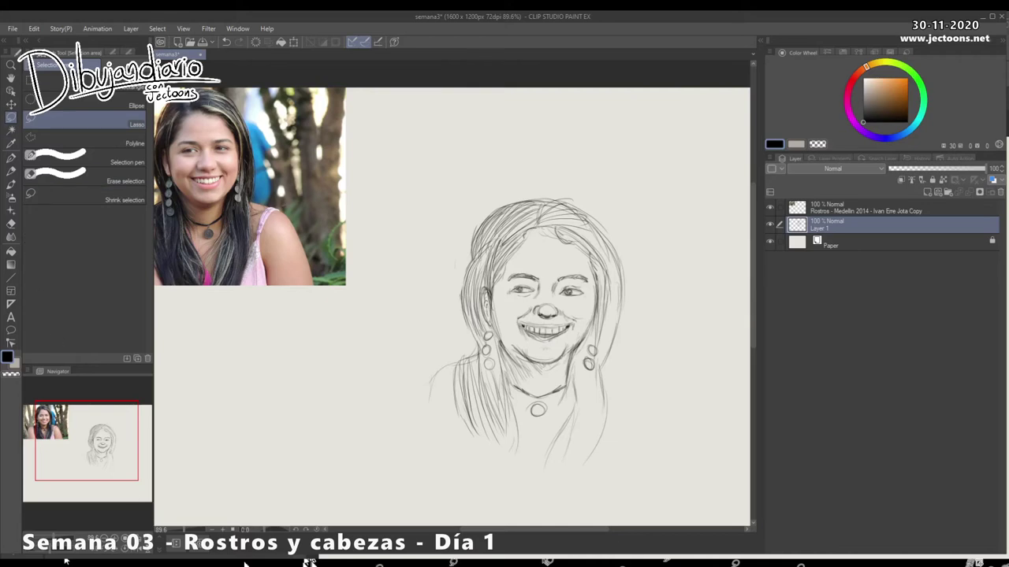
pyautogui.moveTo(534, 293); pyautogui.dragTo(522, 284)
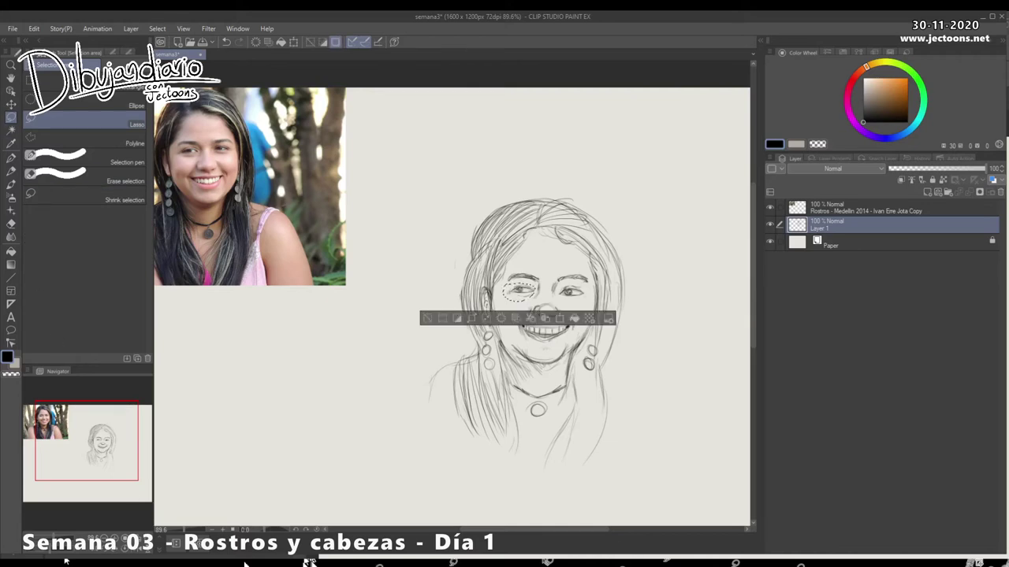
pyautogui.hotkey('ctrl', 't')
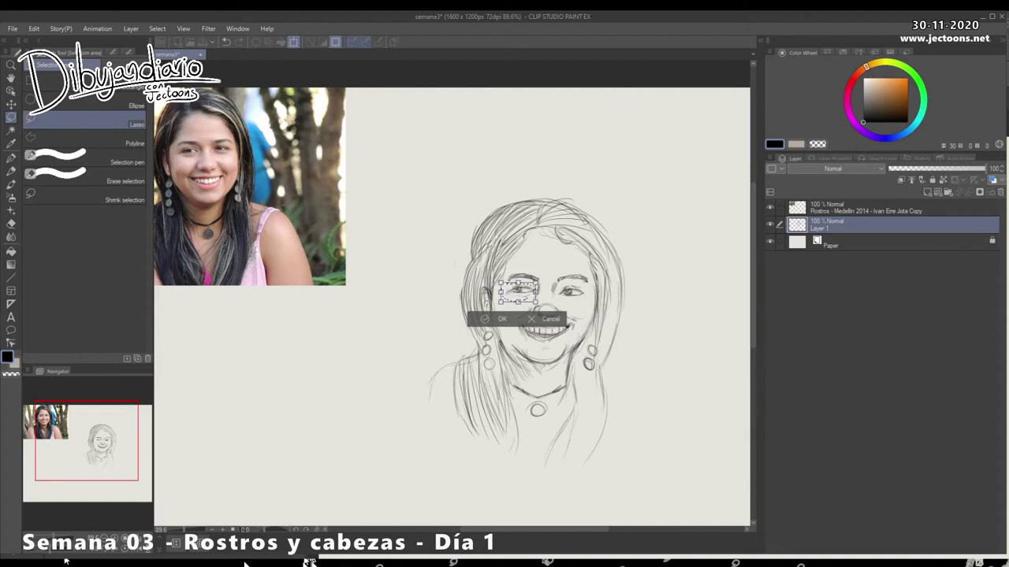
pyautogui.press('Return')
pyautogui.hotkey('ctrl', 'd')
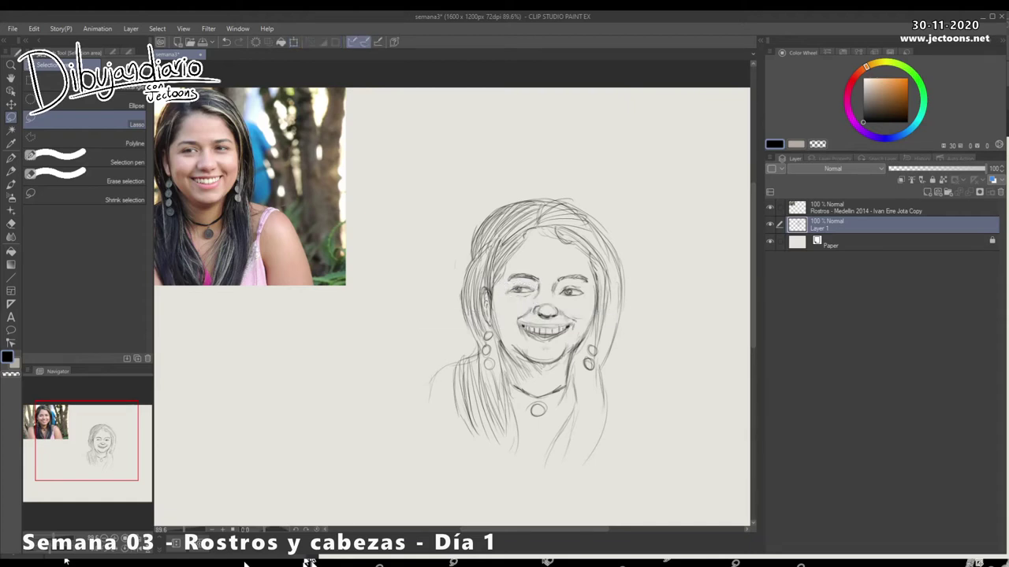
# Try shrinking the lassoed right eye slightly with a free transform
pyautogui.moveTo(557, 301); pyautogui.dragTo(558, 299)
pyautogui.hotkey('ctrl', 't')
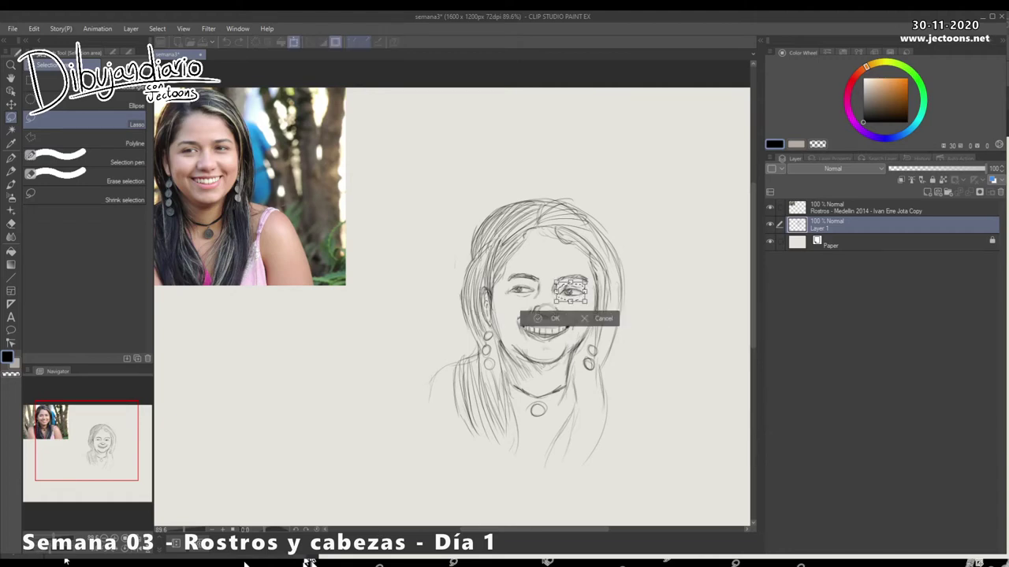
pyautogui.moveTo(556, 301); pyautogui.dragTo(569, 292)
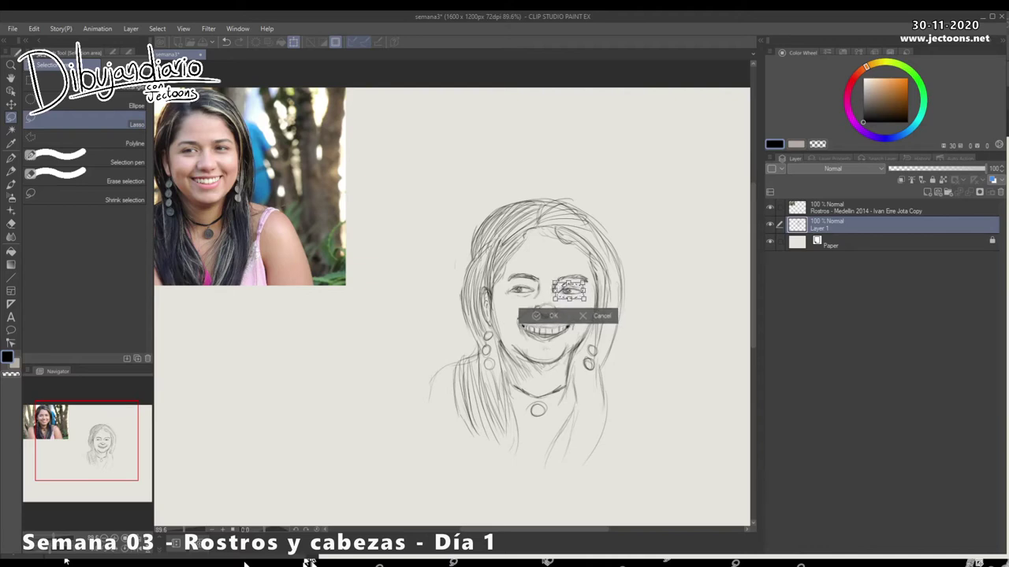
pyautogui.press('Return')
pyautogui.hotkey('ctrl', 'd')
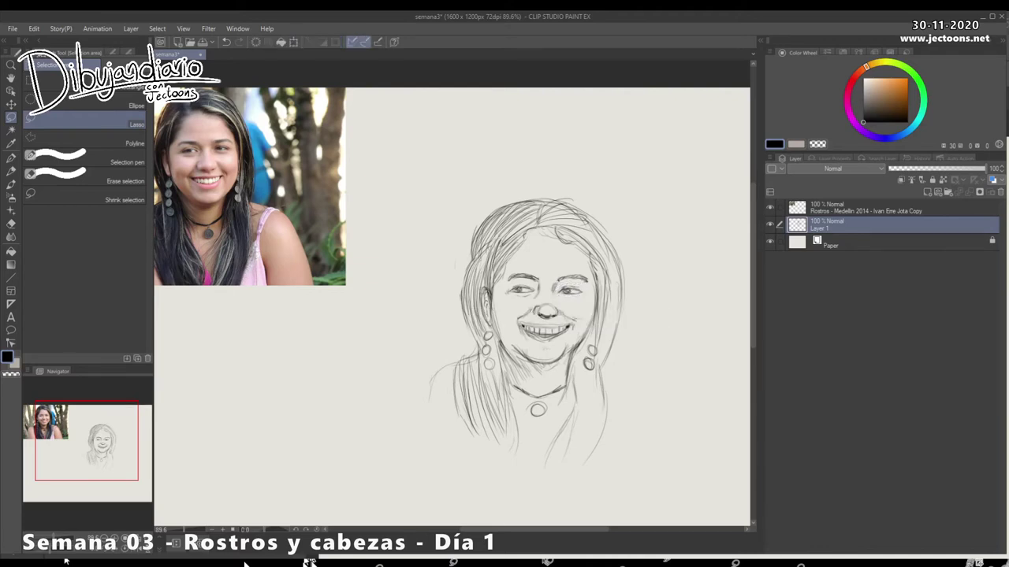
# Undo the transforms and selections made on both eyes, with the pen active again
pyautogui.press('p')
pyautogui.hotkey('ctrl', 'z')
pyautogui.hotkey('ctrl', 'z')
pyautogui.hotkey('ctrl', 'z')
pyautogui.hotkey('ctrl', 'z')
pyautogui.hotkey('ctrl', 'z')
pyautogui.hotkey('ctrl', 'z')
pyautogui.hotkey('ctrl', 'z')
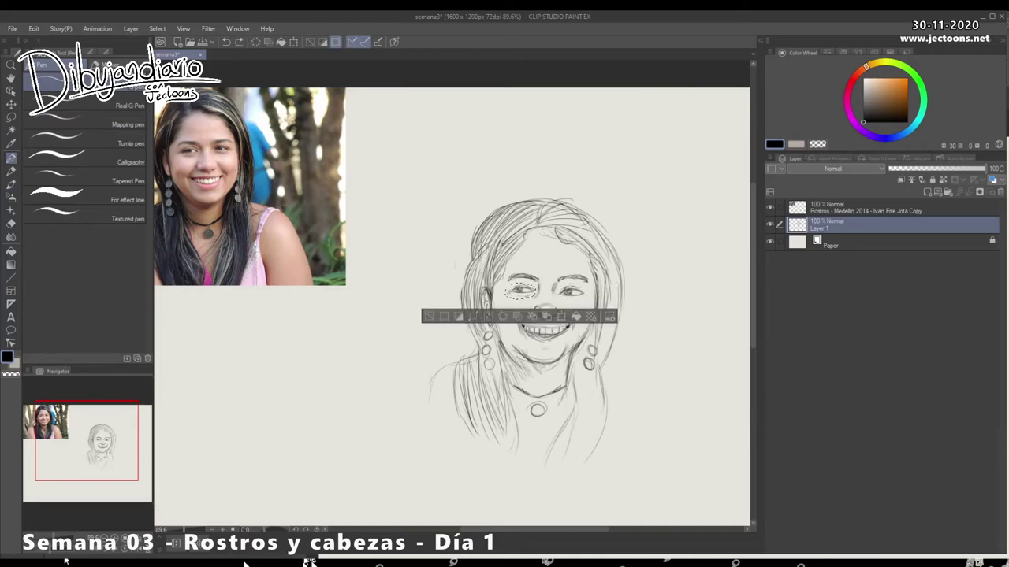
pyautogui.hotkey('ctrl', 'z')
pyautogui.hotkey('ctrl', 'z')
pyautogui.hotkey('ctrl', 'z')
pyautogui.hotkey('ctrl', 'z')
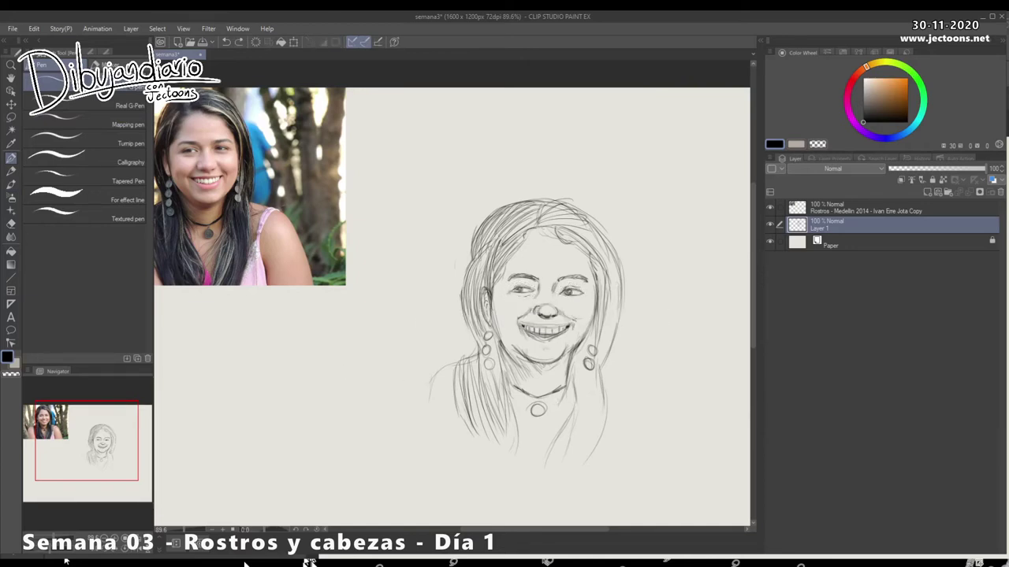
# Undo the last nose strokes and redraw the underside and nostrils of the nose
pyautogui.hotkey('ctrl', 'z')
pyautogui.hotkey('ctrl', 'z')
pyautogui.moveTo(547, 315); pyautogui.dragTo(543, 313)
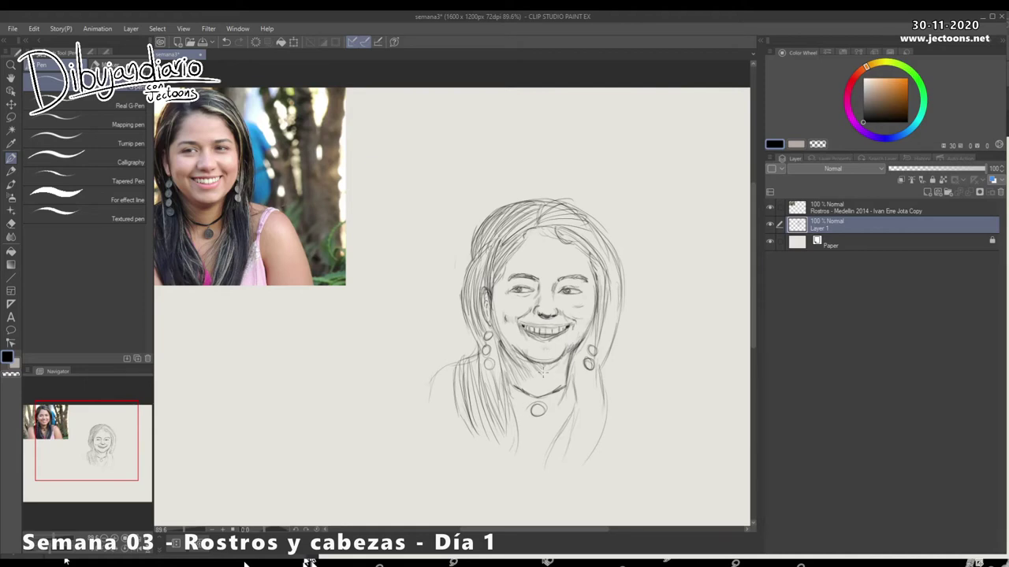
pyautogui.moveTo(575, 369); pyautogui.dragTo(559, 355)
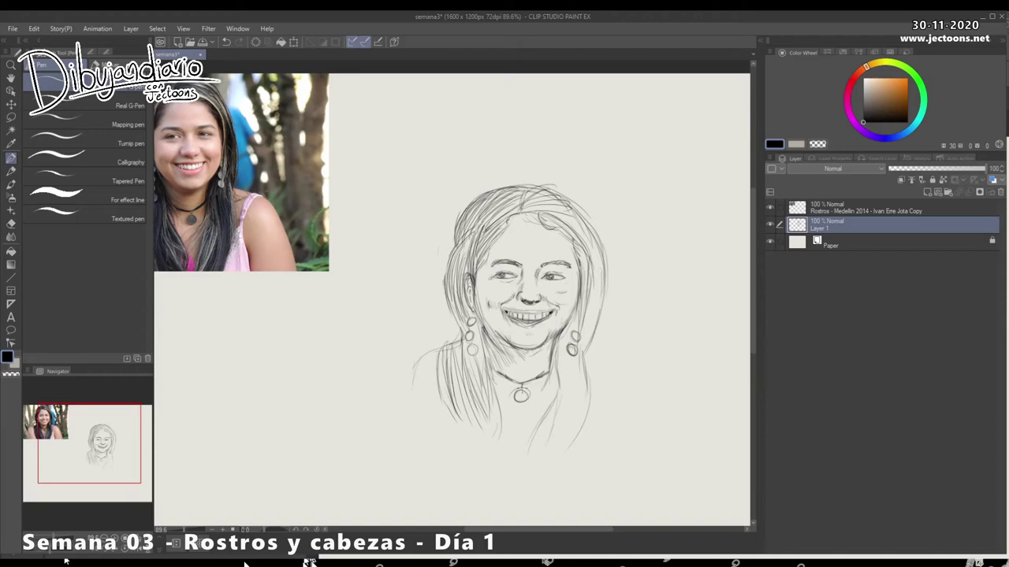
# Sketch hair strands falling beside the right of the neck and outline the right shoulder
pyautogui.moveTo(559, 355)
pyautogui.mouseDown()
pyautogui.moveTo(568, 350)
pyautogui.moveTo(542, 413)
pyautogui.mouseUp()
pyautogui.moveTo(561, 379); pyautogui.dragTo(552, 404)
pyautogui.moveTo(610, 281)
pyautogui.mouseDown()
pyautogui.moveTo(595, 331)
pyautogui.moveTo(612, 367)
pyautogui.mouseUp()
pyautogui.moveTo(598, 330)
pyautogui.mouseDown()
pyautogui.moveTo(603, 363)
pyautogui.moveTo(651, 366)
pyautogui.mouseUp()
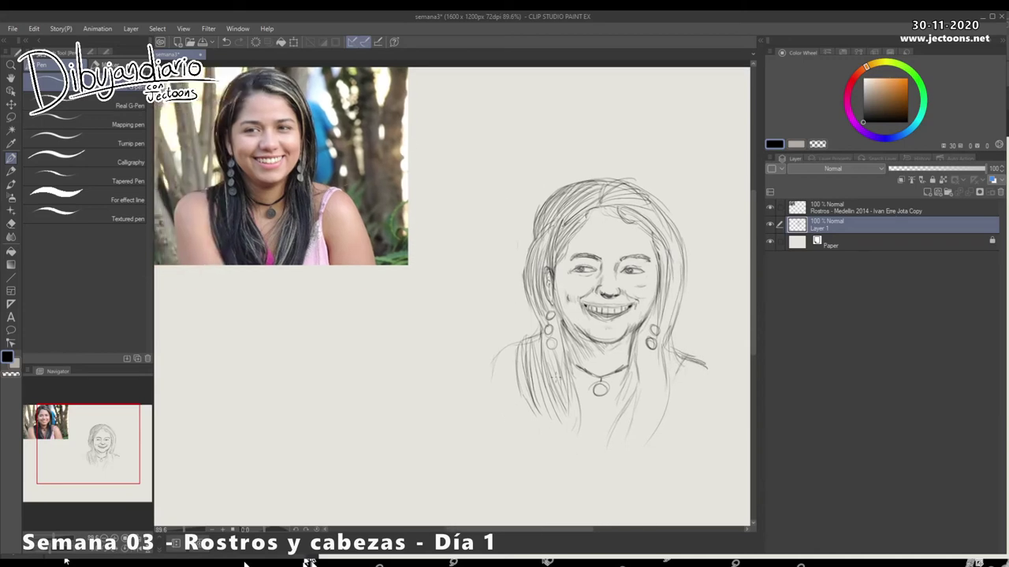
# Outline the left shoulder and upper arm, and add longer strands to the hair right of the necklace
pyautogui.moveTo(496, 353)
pyautogui.mouseDown()
pyautogui.moveTo(482, 395)
pyautogui.moveTo(493, 422)
pyautogui.mouseUp()
pyautogui.moveTo(512, 379)
pyautogui.mouseDown()
pyautogui.moveTo(458, 392)
pyautogui.moveTo(465, 402)
pyautogui.mouseUp()
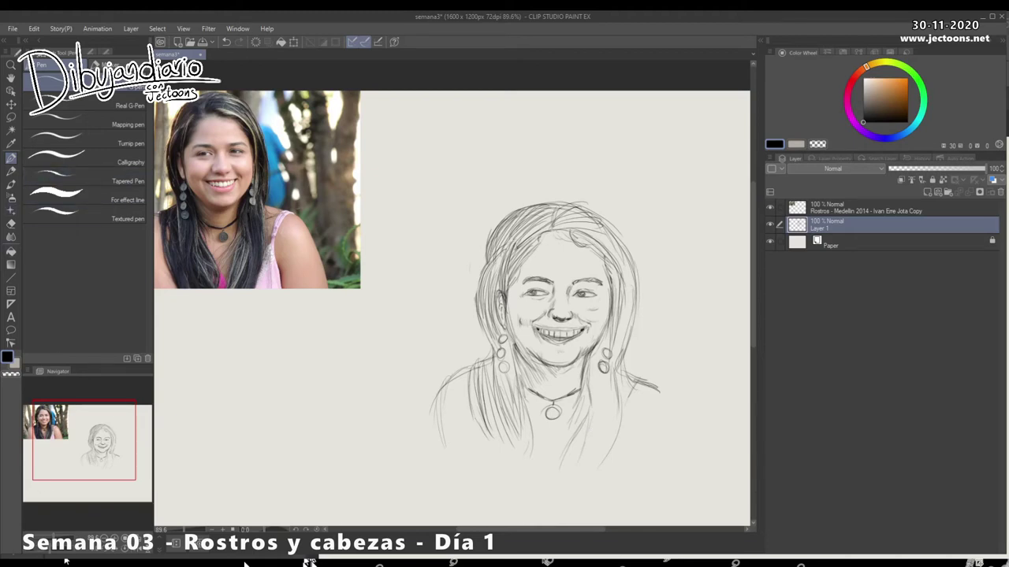
pyautogui.moveTo(593, 354); pyautogui.dragTo(578, 461)
pyautogui.moveTo(590, 380); pyautogui.dragTo(599, 405)
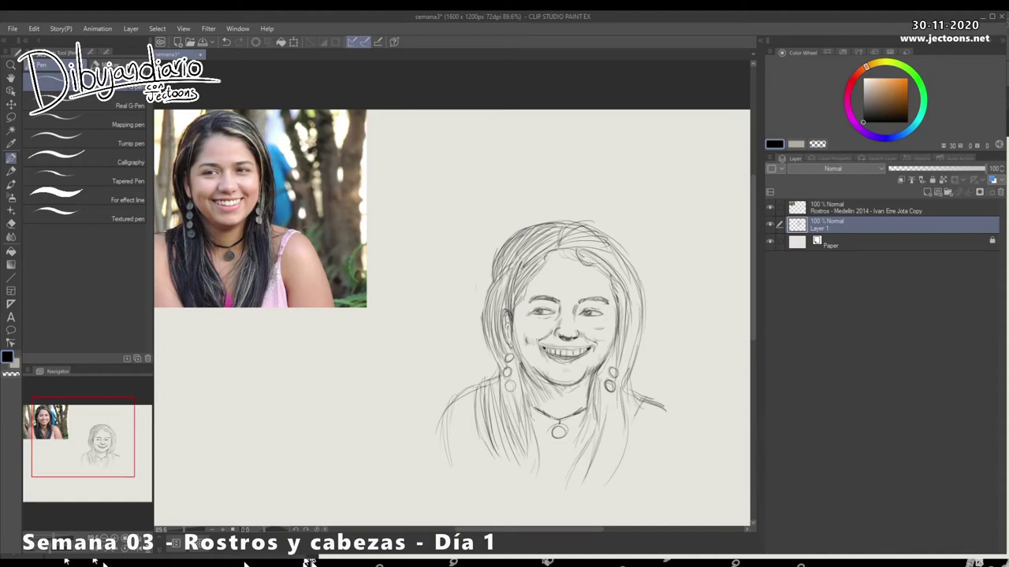
pyautogui.moveTo(596, 398); pyautogui.dragTo(594, 399)
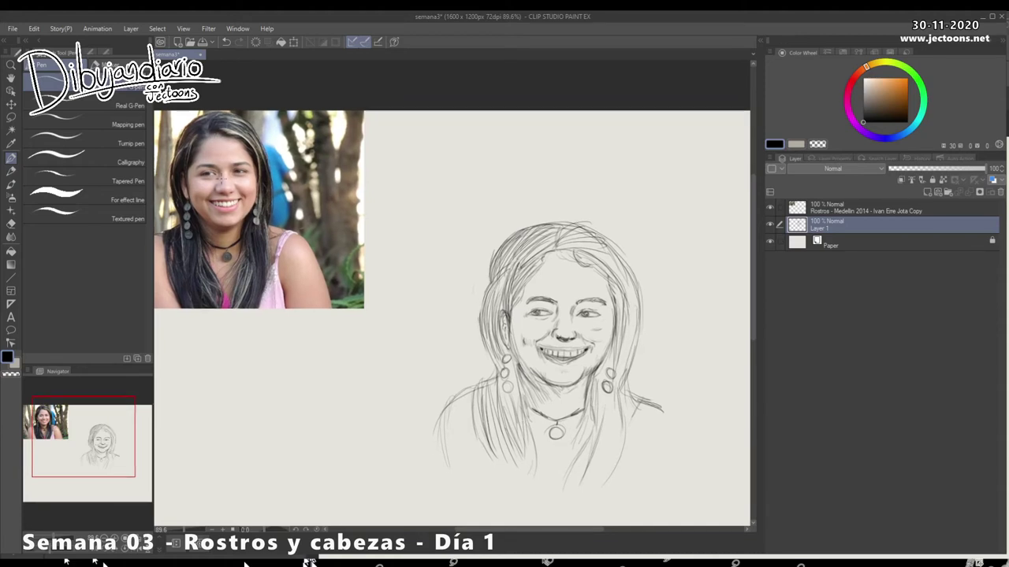
# Place Layer 1 above the photo layer and try vertical centre guidelines over the face in the photo
pyautogui.moveTo(874, 225); pyautogui.dragTo(875, 202)
pyautogui.moveTo(216, 139); pyautogui.dragTo(226, 205)
pyautogui.moveTo(224, 165); pyautogui.dragTo(227, 222)
pyautogui.hotkey('ctrl', 'z')
pyautogui.hotkey('ctrl', 'z')
pyautogui.hotkey('ctrl', 'z')
pyautogui.hotkey('ctrl', 'z')
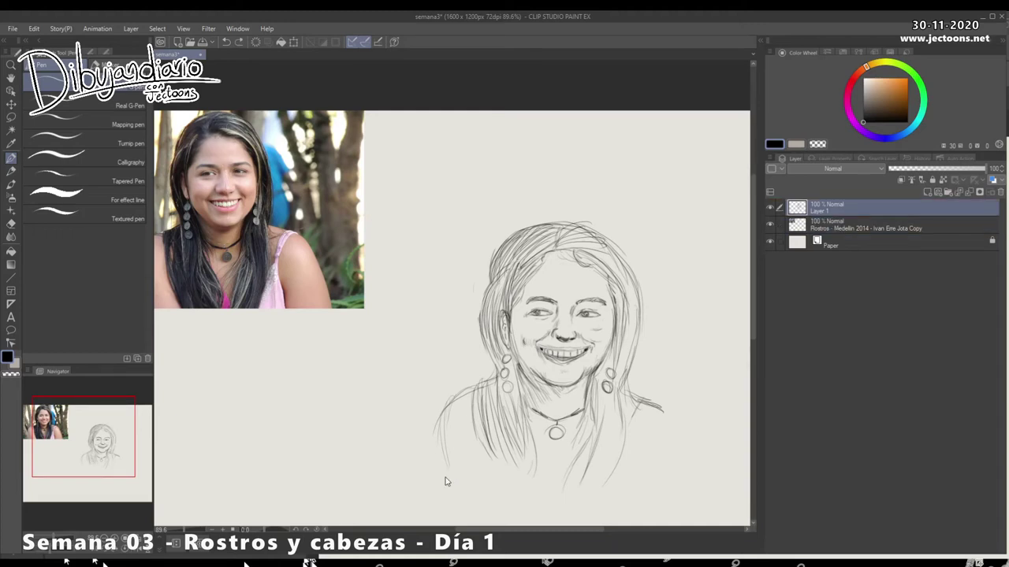
pyautogui.moveTo(223, 148); pyautogui.dragTo(228, 230)
pyautogui.hotkey('ctrl', 'z')
# Try a vertical centre guideline and hairline strokes on the drawn face, undoing them
pyautogui.moveTo(564, 254)
pyautogui.mouseDown()
pyautogui.moveTo(559, 386)
pyautogui.moveTo(562, 242)
pyautogui.mouseUp()
pyautogui.hotkey('ctrl', 'z')
pyautogui.hotkey('ctrl', 'z')
pyautogui.moveTo(544, 252)
pyautogui.mouseDown()
pyautogui.moveTo(530, 273)
pyautogui.moveTo(554, 260)
pyautogui.moveTo(535, 249)
pyautogui.moveTo(524, 262)
pyautogui.moveTo(564, 359)
pyautogui.mouseUp()
pyautogui.hotkey('ctrl', 'z')
pyautogui.moveTo(562, 273); pyautogui.dragTo(563, 382)
pyautogui.moveTo(544, 260); pyautogui.dragTo(525, 272)
pyautogui.moveTo(547, 247); pyautogui.dragTo(533, 271)
pyautogui.hotkey('ctrl', 'z')
pyautogui.hotkey('ctrl', 'z')
pyautogui.hotkey('ctrl', 'z')
pyautogui.hotkey('ctrl', 'z')
pyautogui.hotkey('ctrl', 'z')
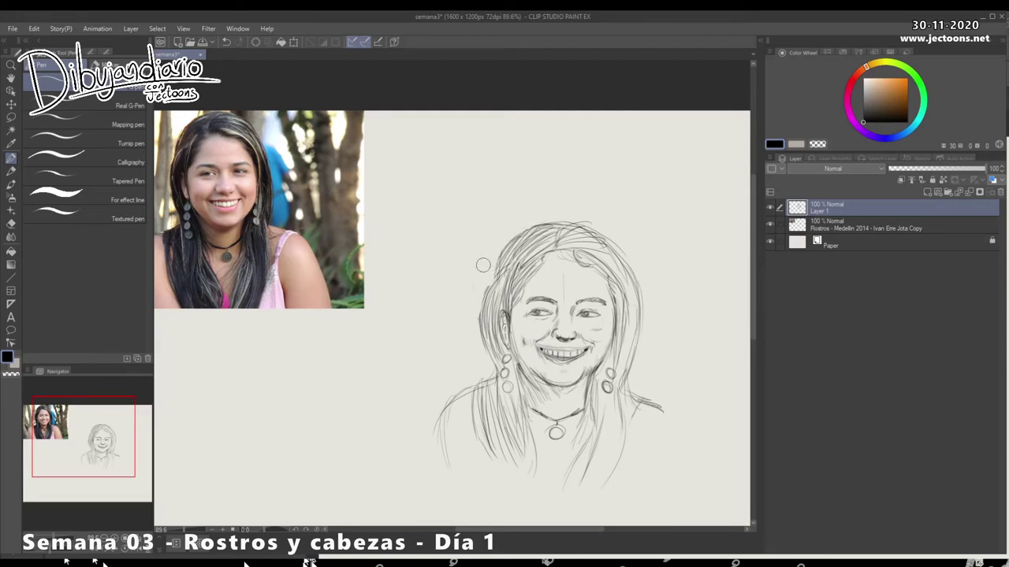
# Try strokes along the upper left hair contour and beside the left ear, undoing them
pyautogui.moveTo(534, 228)
pyautogui.mouseDown()
pyautogui.moveTo(495, 264)
pyautogui.moveTo(494, 280)
pyautogui.mouseUp()
pyautogui.hotkey('ctrl', 'z')
pyautogui.moveTo(533, 226)
pyautogui.mouseDown()
pyautogui.moveTo(489, 286)
pyautogui.moveTo(490, 276)
pyautogui.mouseUp()
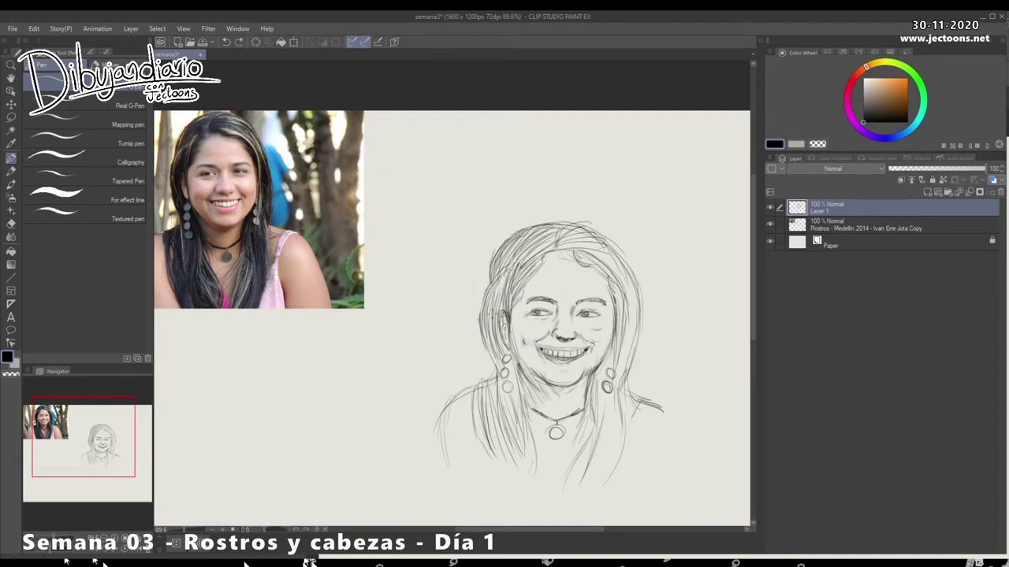
pyautogui.moveTo(492, 313); pyautogui.dragTo(492, 307)
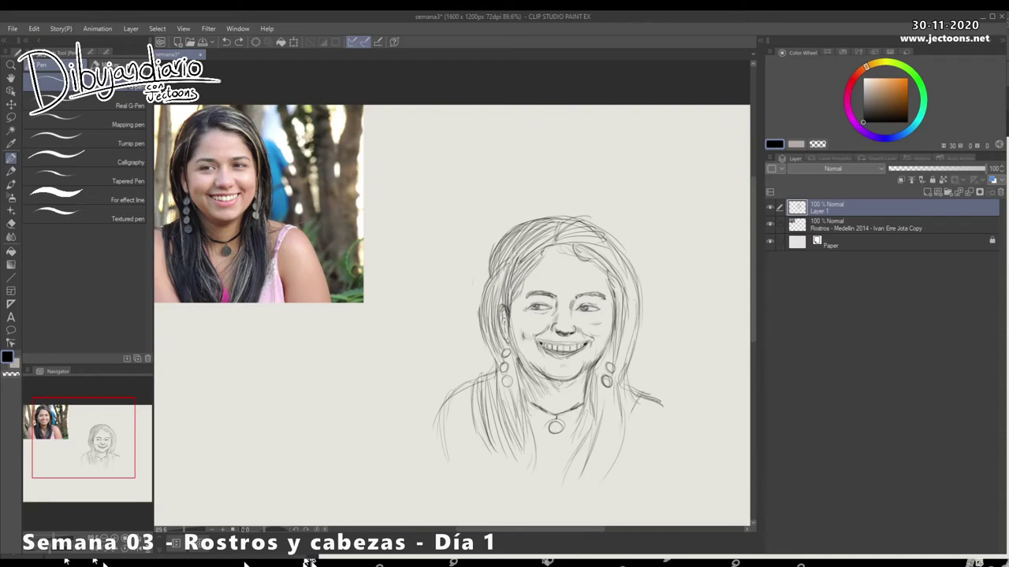
pyautogui.moveTo(506, 296); pyautogui.dragTo(500, 322)
pyautogui.moveTo(504, 313); pyautogui.dragTo(500, 340)
pyautogui.hotkey('ctrl', 'z')
pyautogui.hotkey('ctrl', 'z')
pyautogui.hotkey('ctrl', 'z')
pyautogui.hotkey('ctrl', 'z')
# Sketch a small construction head with centre line, eye line and ears above the portrait, and erase it
pyautogui.moveTo(415, 168)
pyautogui.mouseDown()
pyautogui.moveTo(446, 136)
pyautogui.moveTo(467, 160)
pyautogui.moveTo(443, 185)
pyautogui.moveTo(418, 148)
pyautogui.mouseUp()
pyautogui.moveTo(418, 194)
pyautogui.mouseDown()
pyautogui.moveTo(412, 163)
pyautogui.moveTo(429, 200)
pyautogui.moveTo(444, 203)
pyautogui.mouseUp()
pyautogui.moveTo(468, 158)
pyautogui.mouseDown()
pyautogui.moveTo(462, 191)
pyautogui.moveTo(435, 197)
pyautogui.moveTo(463, 181)
pyautogui.mouseUp()
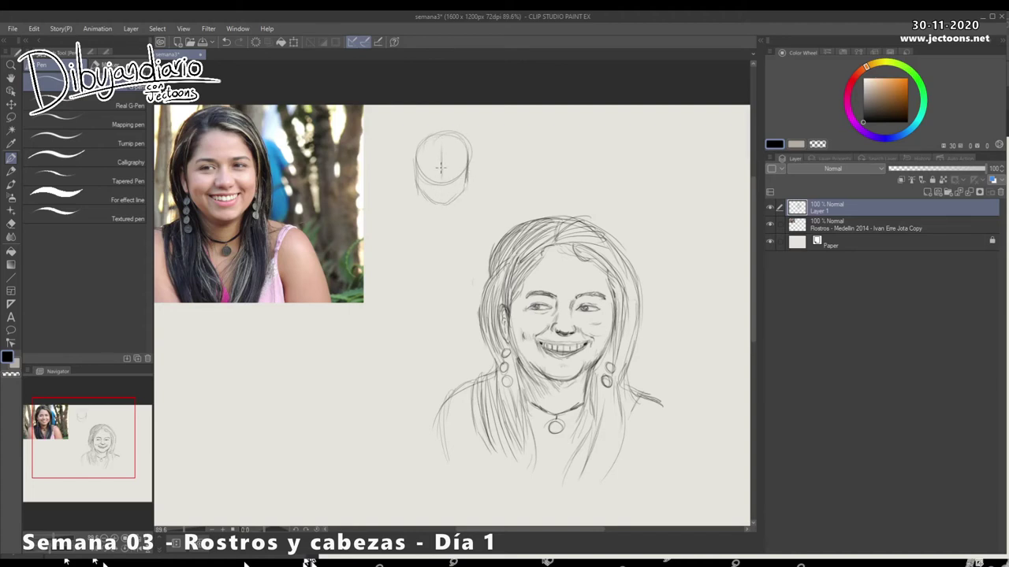
pyautogui.moveTo(419, 160)
pyautogui.mouseDown()
pyautogui.moveTo(468, 166)
pyautogui.moveTo(416, 166)
pyautogui.moveTo(462, 169)
pyautogui.moveTo(442, 176)
pyautogui.moveTo(409, 180)
pyautogui.mouseUp()
pyautogui.moveTo(470, 169); pyautogui.dragTo(473, 161)
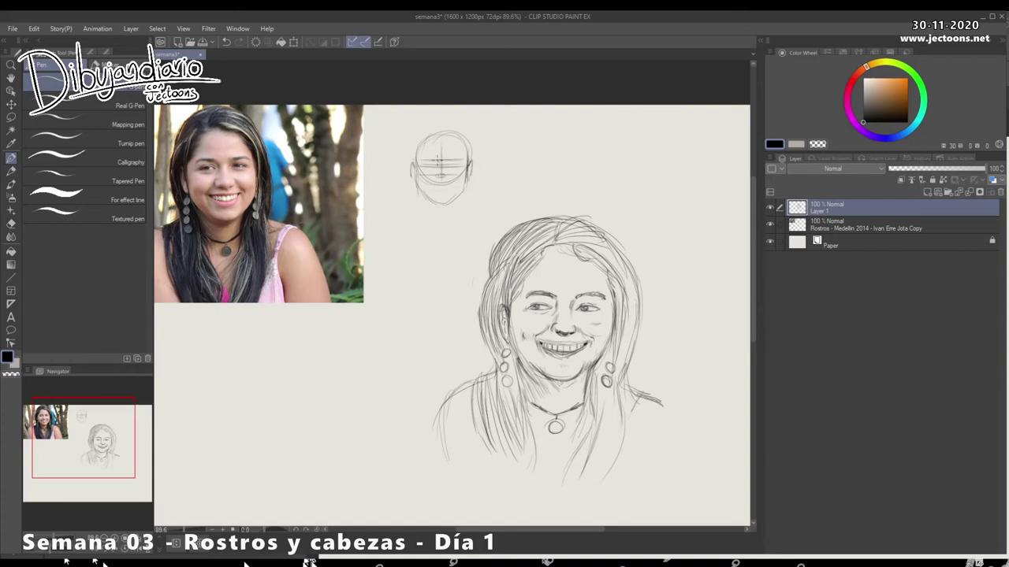
pyautogui.moveTo(432, 160); pyautogui.dragTo(463, 160)
pyautogui.moveTo(446, 135)
pyautogui.mouseDown()
pyautogui.moveTo(395, 177)
pyautogui.moveTo(466, 142)
pyautogui.moveTo(432, 219)
pyautogui.moveTo(439, 192)
pyautogui.moveTo(405, 246)
pyautogui.mouseUp()
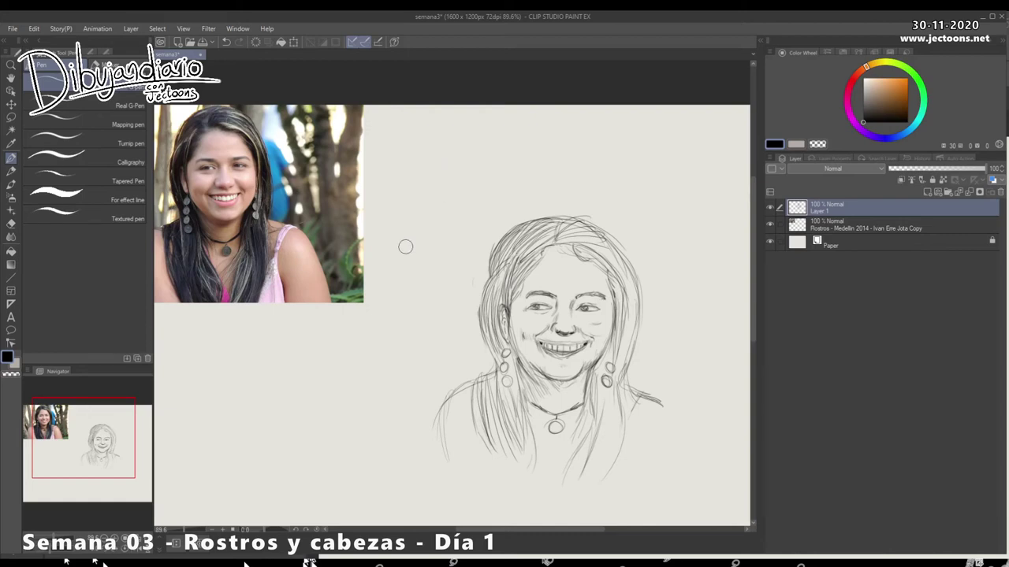
# Darken the outline of the left shoulder and upper arm
pyautogui.moveTo(479, 384); pyautogui.dragTo(447, 400)
pyautogui.moveTo(473, 381)
pyautogui.mouseDown()
pyautogui.moveTo(441, 410)
pyautogui.moveTo(441, 438)
pyautogui.mouseUp()
pyautogui.moveTo(440, 414); pyautogui.dragTo(447, 461)
# Rework the underside of the nose and its nostrils
pyautogui.moveTo(557, 331)
pyautogui.mouseDown()
pyautogui.moveTo(567, 330)
pyautogui.moveTo(544, 337)
pyautogui.moveTo(552, 324)
pyautogui.moveTo(559, 339)
pyautogui.moveTo(579, 326)
pyautogui.moveTo(582, 344)
pyautogui.mouseUp()
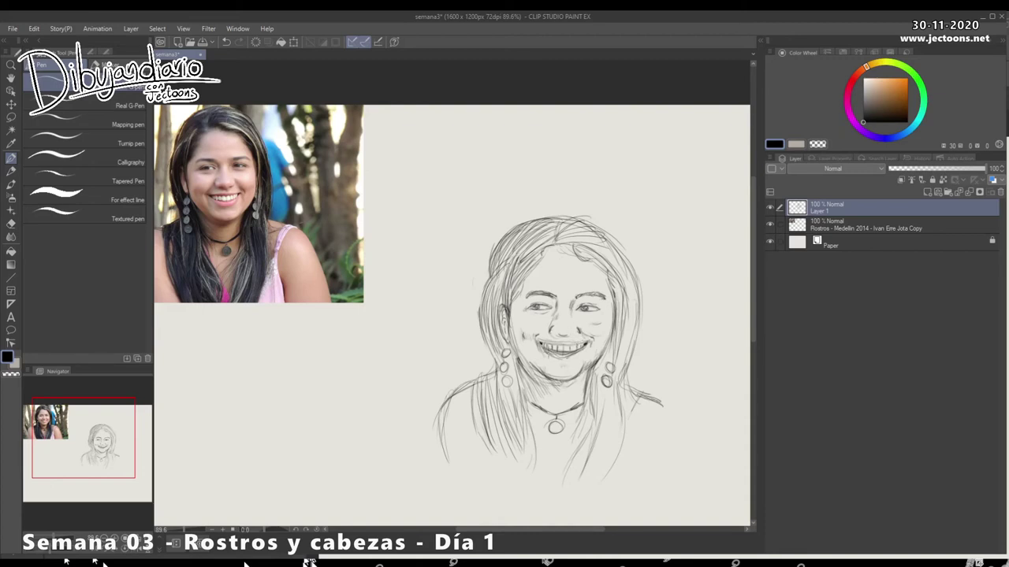
pyautogui.moveTo(562, 339); pyautogui.dragTo(565, 342)
pyautogui.hotkey('ctrl', 'z')
pyautogui.moveTo(553, 324); pyautogui.dragTo(575, 330)
# Add a new layer above the sketch and trace the nose and its bridge in bright red
pyautogui.click(937, 191)
pyautogui.click(857, 74)
pyautogui.click(907, 78)
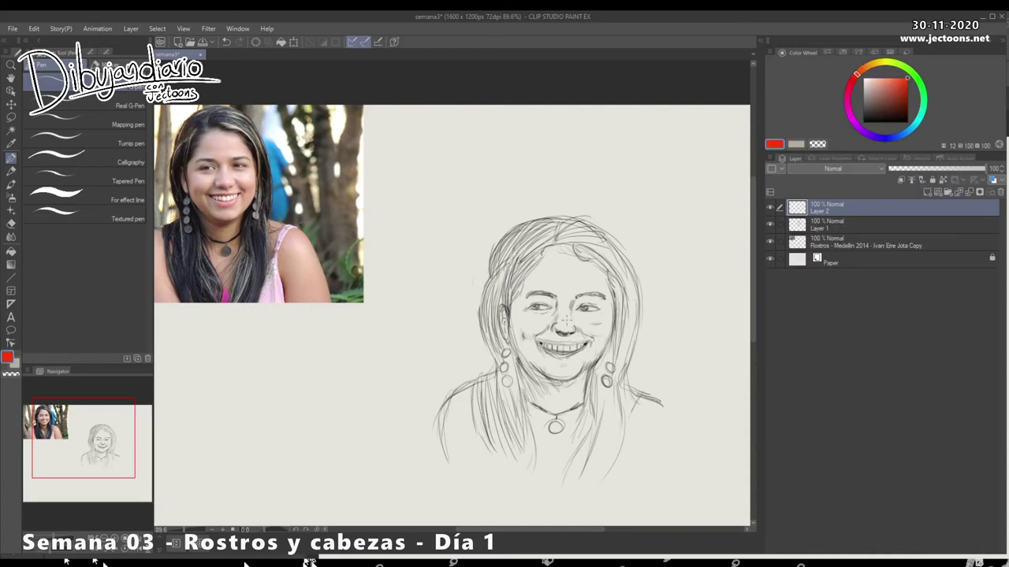
pyautogui.moveTo(551, 323); pyautogui.dragTo(549, 331)
pyautogui.moveTo(553, 331); pyautogui.dragTo(563, 338)
pyautogui.moveTo(563, 335); pyautogui.dragTo(577, 331)
pyautogui.moveTo(572, 304)
pyautogui.mouseDown()
pyautogui.moveTo(572, 316)
pyautogui.moveTo(572, 308)
pyautogui.mouseUp()
pyautogui.click(770, 225)
pyautogui.click(770, 224)
pyautogui.moveTo(556, 311)
pyautogui.mouseDown()
pyautogui.moveTo(551, 325)
pyautogui.moveTo(558, 310)
pyautogui.mouseUp()
# Mark the left cheek and hairline in red, with vertical guides below the eyes on the drawing and photo
pyautogui.moveTo(512, 320); pyautogui.dragTo(520, 358)
pyautogui.moveTo(587, 351); pyautogui.dragTo(589, 300)
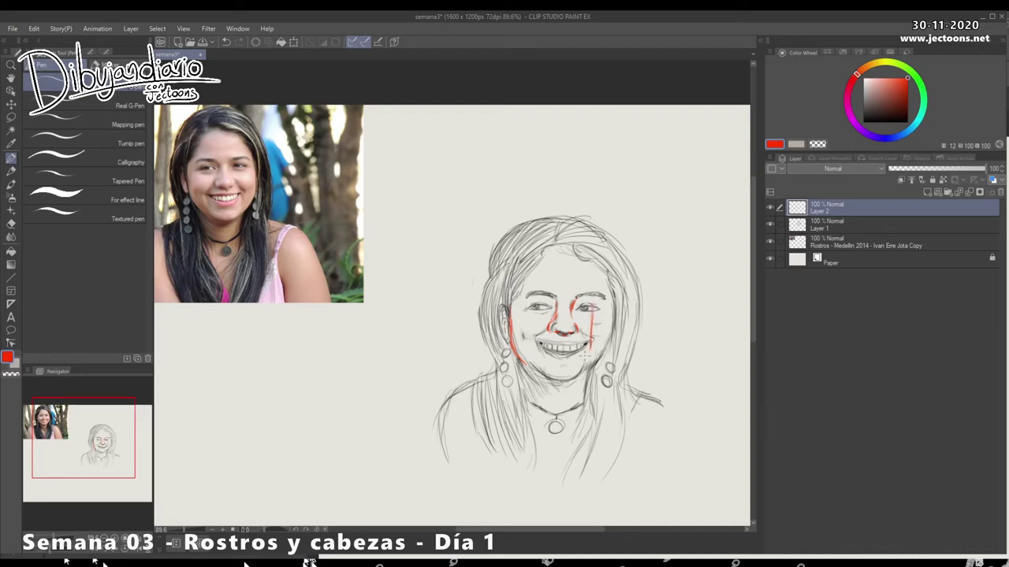
pyautogui.moveTo(542, 248)
pyautogui.mouseDown()
pyautogui.moveTo(523, 262)
pyautogui.moveTo(534, 262)
pyautogui.mouseUp()
pyautogui.moveTo(533, 260); pyautogui.dragTo(511, 304)
pyautogui.moveTo(537, 261); pyautogui.dragTo(528, 269)
pyautogui.moveTo(574, 321); pyautogui.dragTo(578, 331)
pyautogui.moveTo(206, 175); pyautogui.dragTo(205, 187)
# Sketch a small red construction head above the portrait and erase it
pyautogui.moveTo(426, 170)
pyautogui.mouseDown()
pyautogui.moveTo(459, 183)
pyautogui.moveTo(467, 157)
pyautogui.moveTo(458, 140)
pyautogui.moveTo(424, 156)
pyautogui.moveTo(424, 196)
pyautogui.moveTo(437, 211)
pyautogui.moveTo(451, 208)
pyautogui.mouseUp()
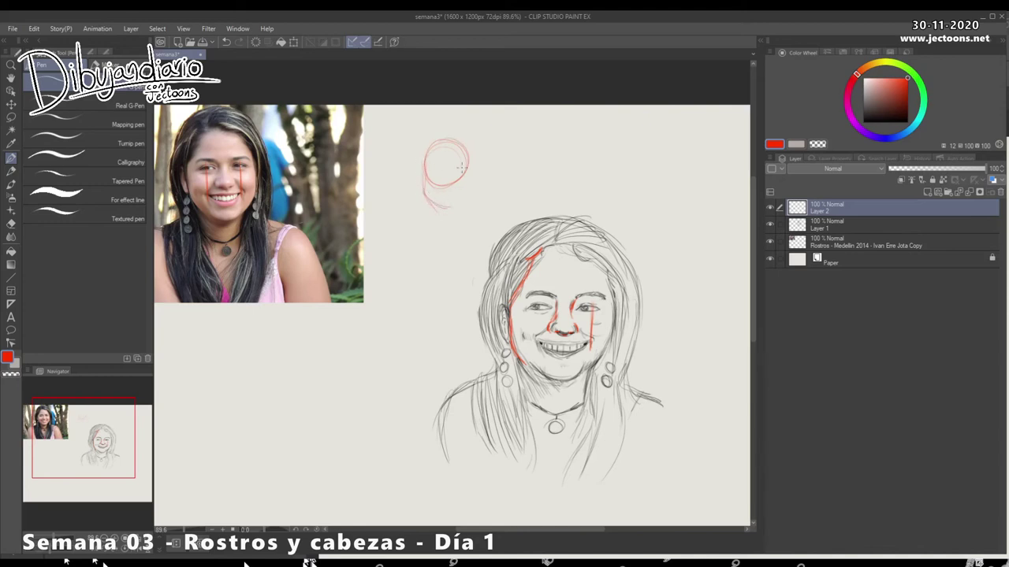
pyautogui.moveTo(449, 185)
pyautogui.mouseDown()
pyautogui.moveTo(441, 159)
pyautogui.moveTo(462, 161)
pyautogui.mouseUp()
pyautogui.moveTo(492, 149); pyautogui.dragTo(475, 157)
pyautogui.press('e')
pyautogui.moveTo(485, 142)
pyautogui.mouseDown()
pyautogui.moveTo(445, 149)
pyautogui.moveTo(475, 130)
pyautogui.moveTo(419, 191)
pyautogui.moveTo(478, 181)
pyautogui.moveTo(458, 207)
pyautogui.moveTo(416, 213)
pyautogui.moveTo(448, 198)
pyautogui.mouseUp()
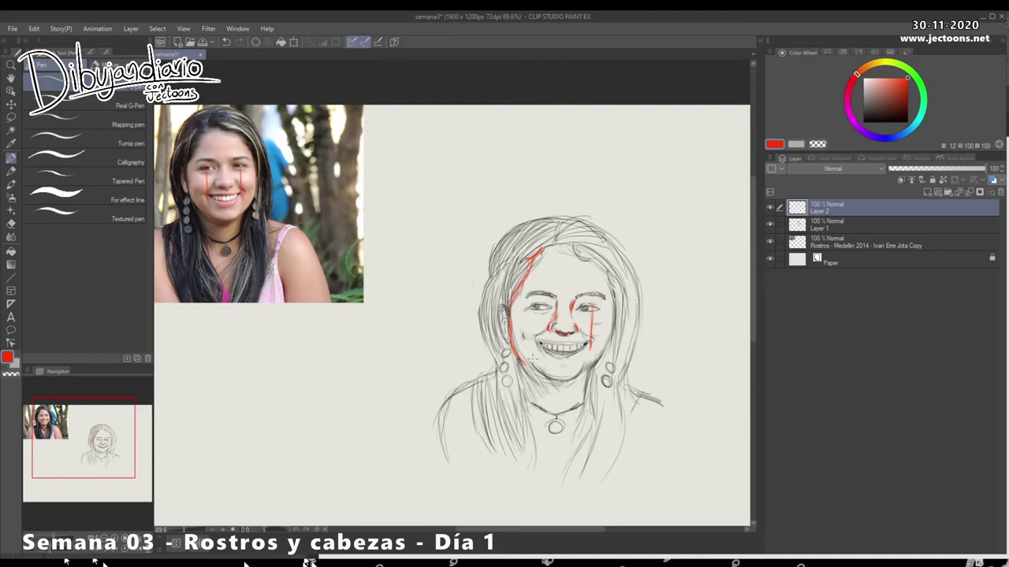
# Trace the jaw on both sides and the sides of the neck in red on Layer 2
pyautogui.moveTo(520, 358); pyautogui.dragTo(540, 381)
pyautogui.moveTo(523, 371); pyautogui.dragTo(528, 397)
pyautogui.moveTo(588, 374); pyautogui.dragTo(581, 407)
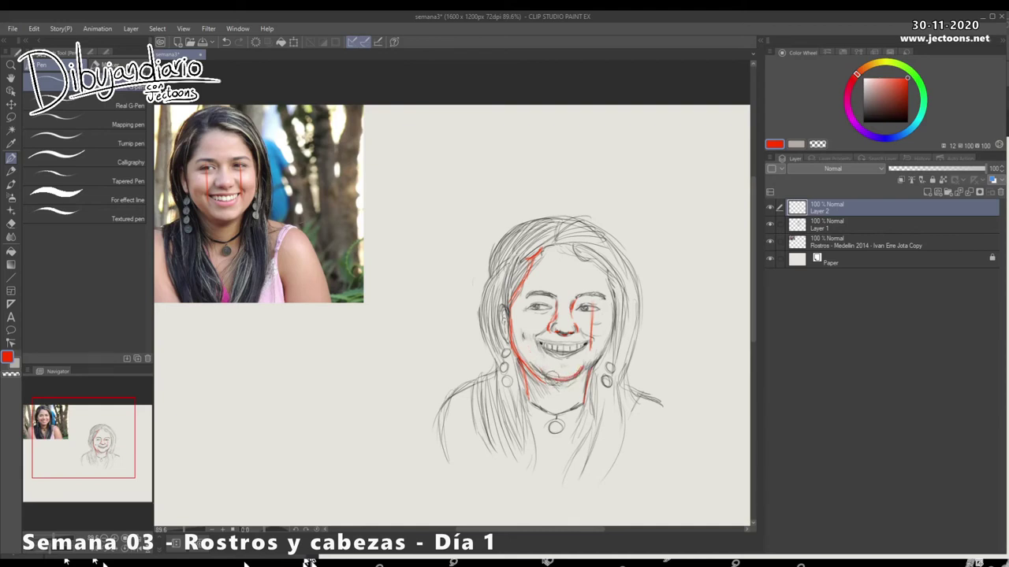
pyautogui.moveTo(566, 361); pyautogui.dragTo(565, 362)
pyautogui.hotkey('ctrl', 'z')
pyautogui.moveTo(607, 332); pyautogui.dragTo(611, 350)
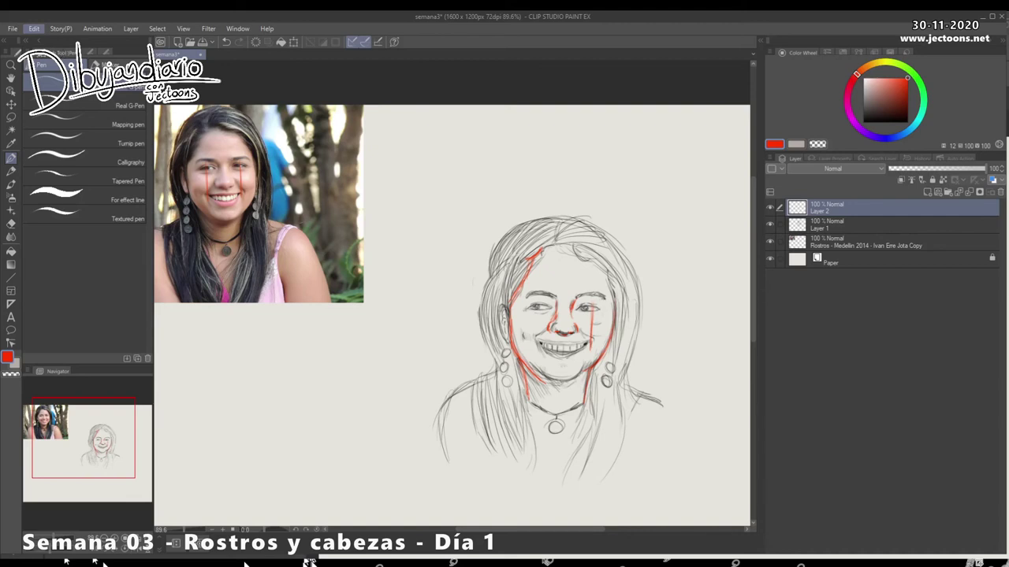
# Flip the canvas horizontally and reinforce the red cheek and temple contour on the face's outer side
pyautogui.click(248, 387)
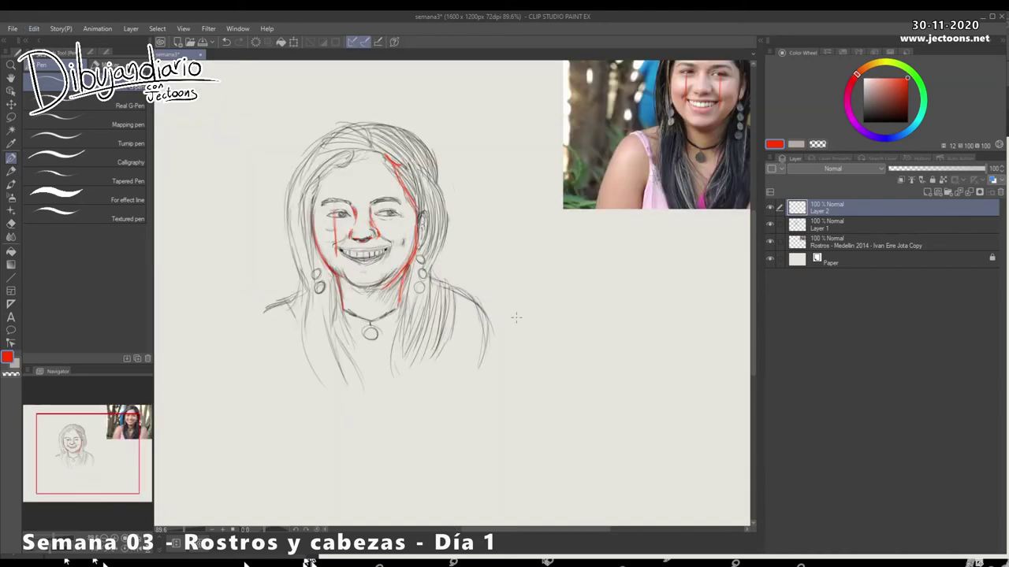
pyautogui.moveTo(552, 312); pyautogui.dragTo(503, 404)
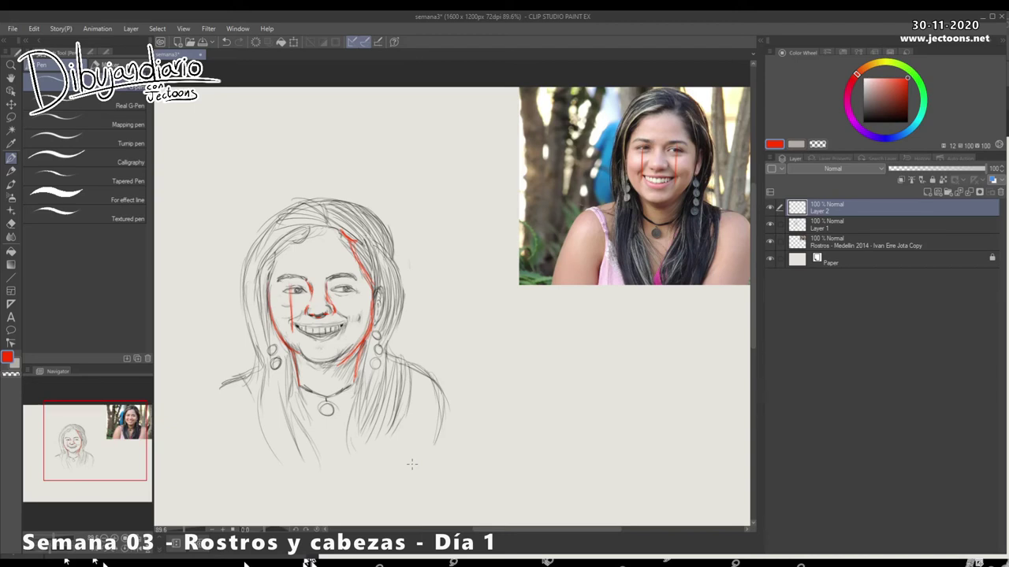
pyautogui.moveTo(239, 368); pyautogui.dragTo(277, 352)
pyautogui.hotkey('ctrl', 'z')
pyautogui.moveTo(271, 284); pyautogui.dragTo(293, 356)
pyautogui.moveTo(276, 324)
pyautogui.mouseDown()
pyautogui.moveTo(274, 296)
pyautogui.moveTo(289, 352)
pyautogui.mouseUp()
pyautogui.moveTo(271, 284); pyautogui.dragTo(272, 311)
pyautogui.moveTo(274, 254); pyautogui.dragTo(270, 282)
pyautogui.moveTo(273, 266); pyautogui.dragTo(272, 301)
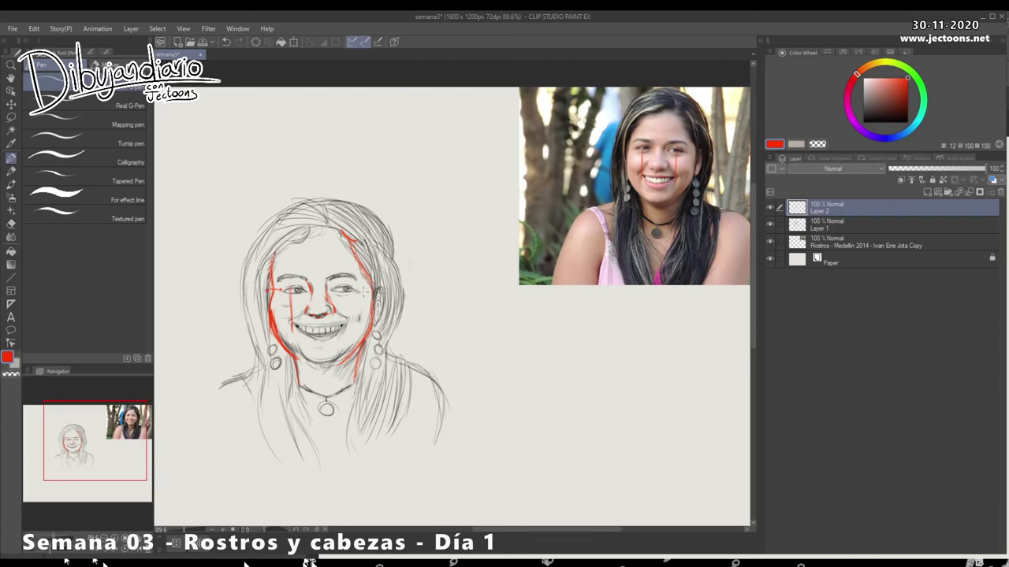
# Add red marks and pointing lines at both temples, level with the eyes
pyautogui.moveTo(390, 274); pyautogui.dragTo(362, 289)
pyautogui.moveTo(363, 282); pyautogui.dragTo(368, 289)
pyautogui.moveTo(256, 267); pyautogui.dragTo(267, 280)
pyautogui.moveTo(437, 421)
pyautogui.mouseDown()
pyautogui.moveTo(423, 441)
pyautogui.moveTo(432, 433)
pyautogui.mouseUp()
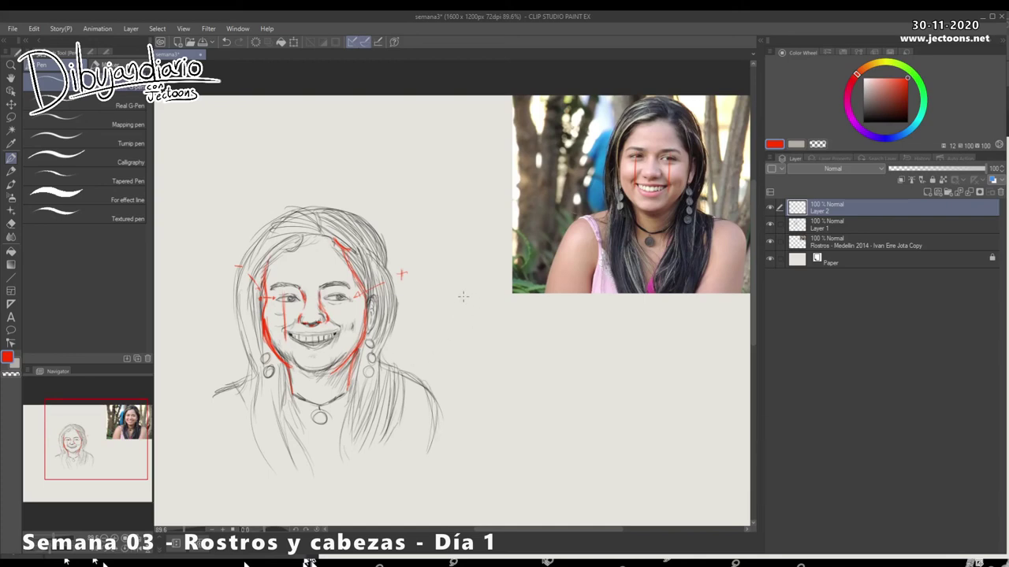
# Sketch a small red head ball beside the portrait with tilted cross guidelines, neck ticks and a rotation arc
pyautogui.moveTo(475, 294)
pyautogui.mouseDown()
pyautogui.moveTo(444, 341)
pyautogui.moveTo(426, 307)
pyautogui.mouseUp()
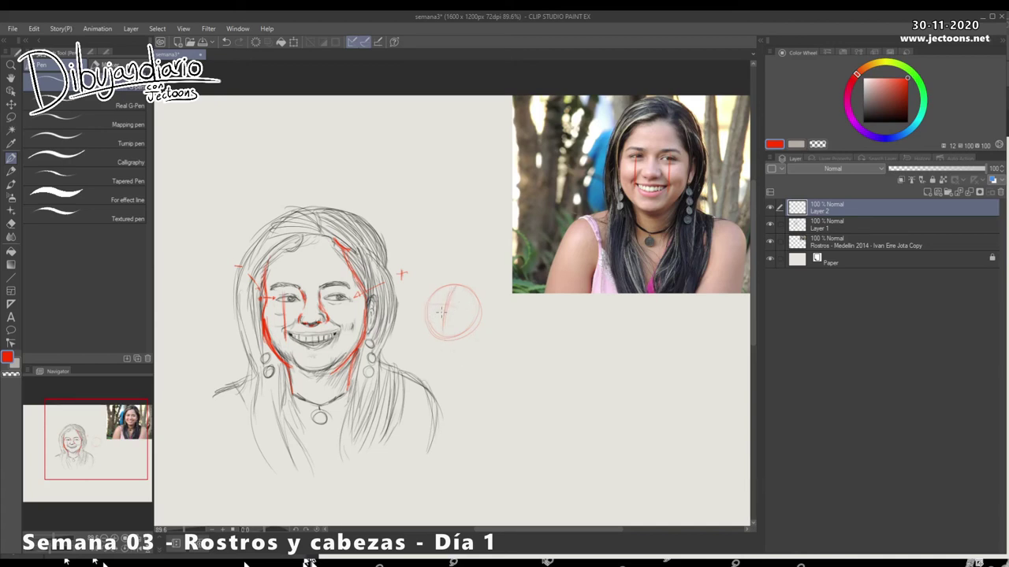
pyautogui.moveTo(430, 313)
pyautogui.mouseDown()
pyautogui.moveTo(465, 313)
pyautogui.moveTo(431, 282)
pyautogui.mouseUp()
pyautogui.moveTo(438, 338)
pyautogui.mouseDown()
pyautogui.moveTo(438, 347)
pyautogui.moveTo(467, 341)
pyautogui.moveTo(481, 326)
pyautogui.moveTo(471, 338)
pyautogui.mouseUp()
pyautogui.moveTo(447, 298)
pyautogui.mouseDown()
pyautogui.moveTo(453, 316)
pyautogui.moveTo(457, 305)
pyautogui.moveTo(432, 302)
pyautogui.moveTo(448, 331)
pyautogui.mouseUp()
pyautogui.moveTo(452, 310)
pyautogui.mouseDown()
pyautogui.moveTo(426, 304)
pyautogui.moveTo(467, 316)
pyautogui.mouseUp()
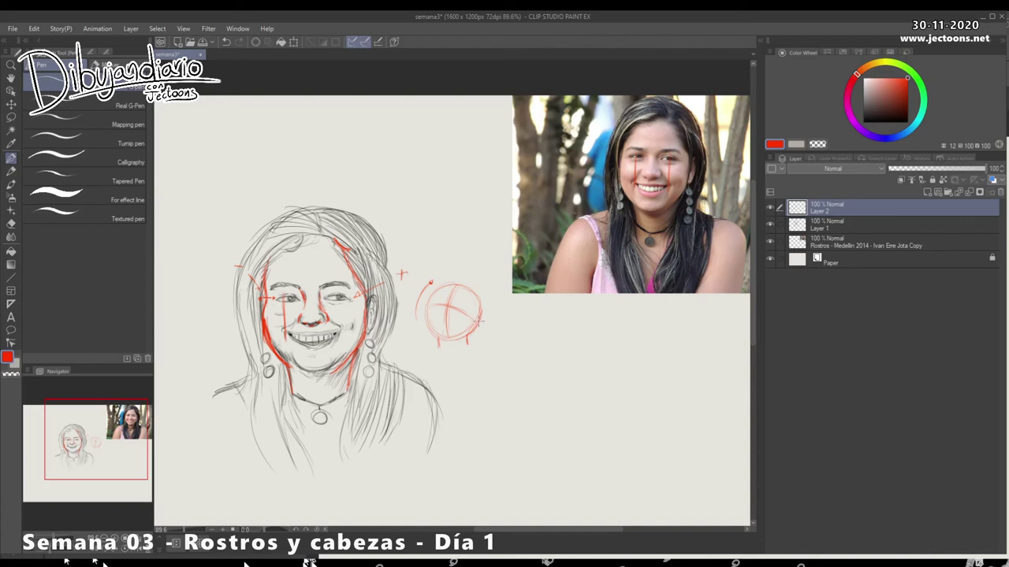
pyautogui.moveTo(445, 309); pyautogui.dragTo(479, 325)
# Undo the extra marks around the red head ball and darken its lower edge
pyautogui.moveTo(483, 328)
pyautogui.mouseDown()
pyautogui.moveTo(471, 341)
pyautogui.moveTo(432, 339)
pyautogui.mouseUp()
pyautogui.click(429, 338)
pyautogui.press('x')
pyautogui.press('x')
pyautogui.press('x')
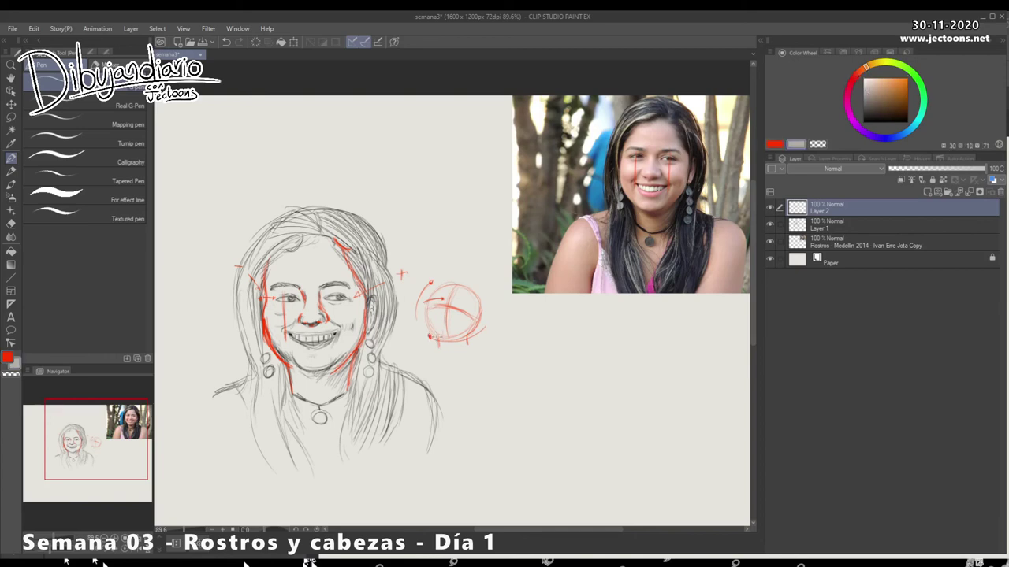
pyautogui.hotkey('ctrl', 'z')
pyautogui.hotkey('ctrl', 'z')
pyautogui.press('x')
pyautogui.moveTo(431, 303)
pyautogui.mouseDown()
pyautogui.moveTo(452, 336)
pyautogui.moveTo(433, 329)
pyautogui.moveTo(443, 337)
pyautogui.moveTo(480, 326)
pyautogui.mouseUp()
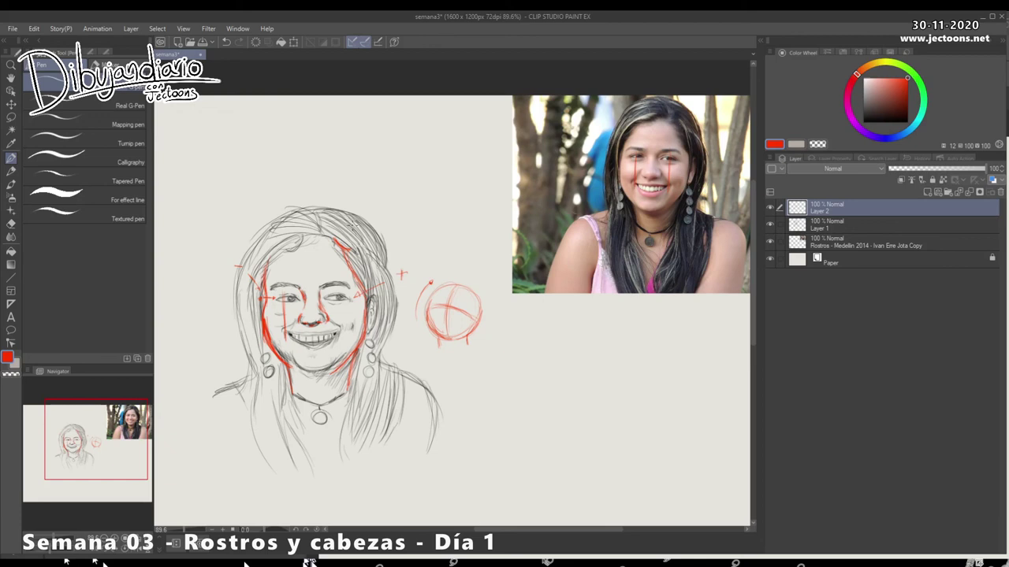
# Lasso the head on Layer 1, rotate it slightly with a free transform and deselect it
pyautogui.press('m')
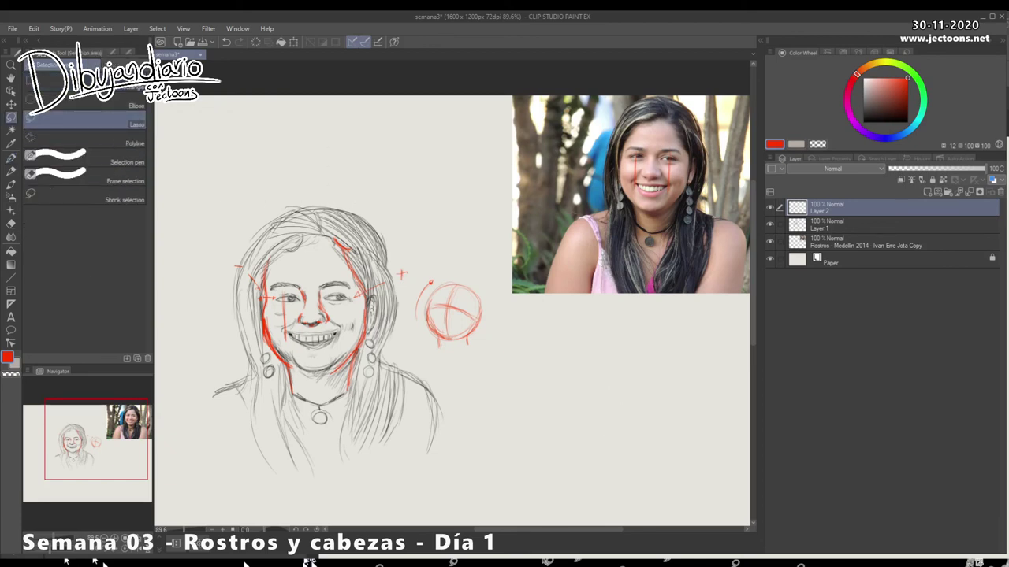
pyautogui.click(867, 226)
pyautogui.moveTo(276, 190)
pyautogui.mouseDown()
pyautogui.moveTo(234, 225)
pyautogui.moveTo(338, 384)
pyautogui.moveTo(300, 175)
pyautogui.mouseUp()
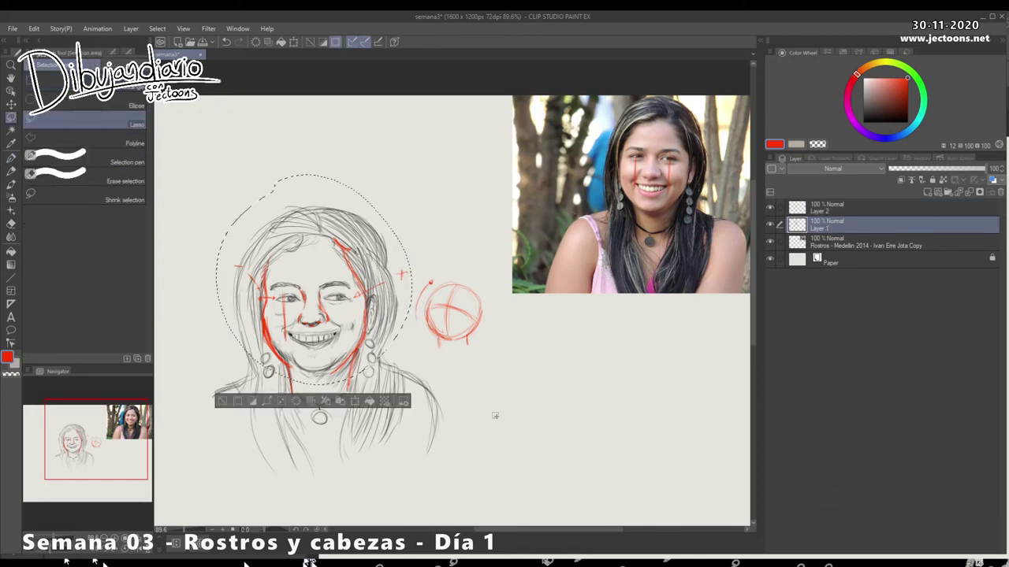
pyautogui.hotkey('ctrl', 't')
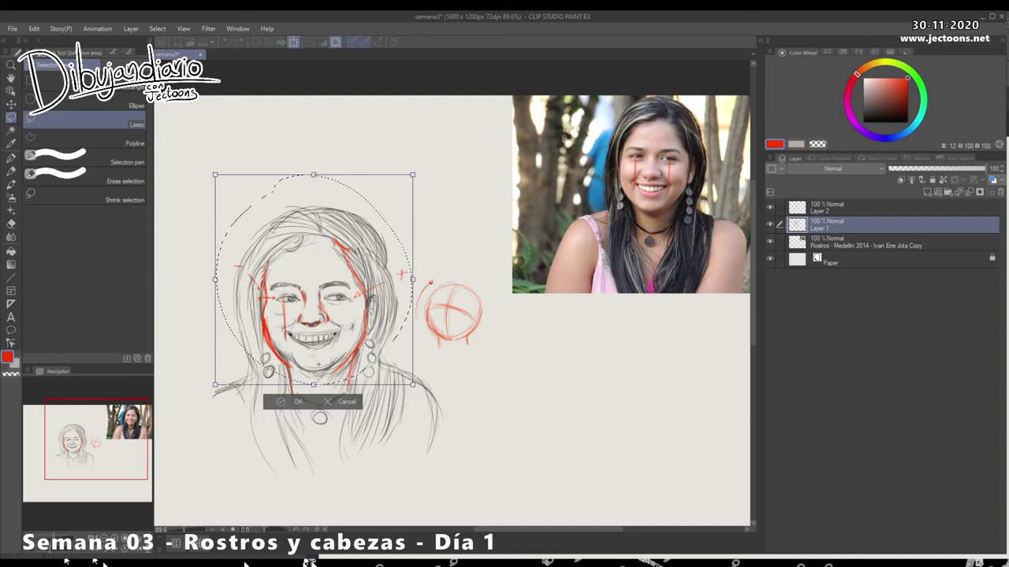
pyautogui.moveTo(846, 342); pyautogui.dragTo(849, 351)
pyautogui.press('Return')
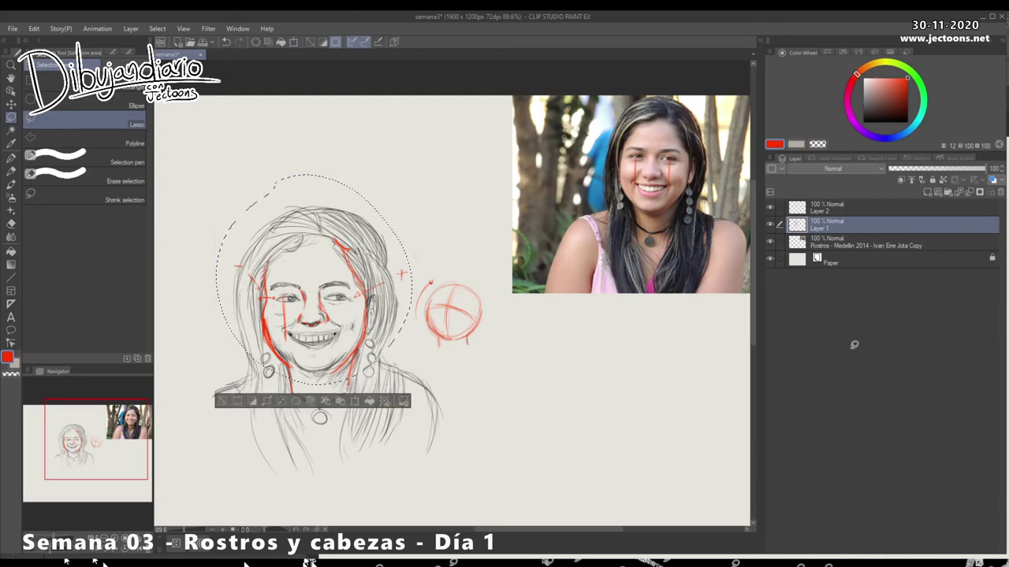
pyautogui.hotkey('ctrl', 'd')
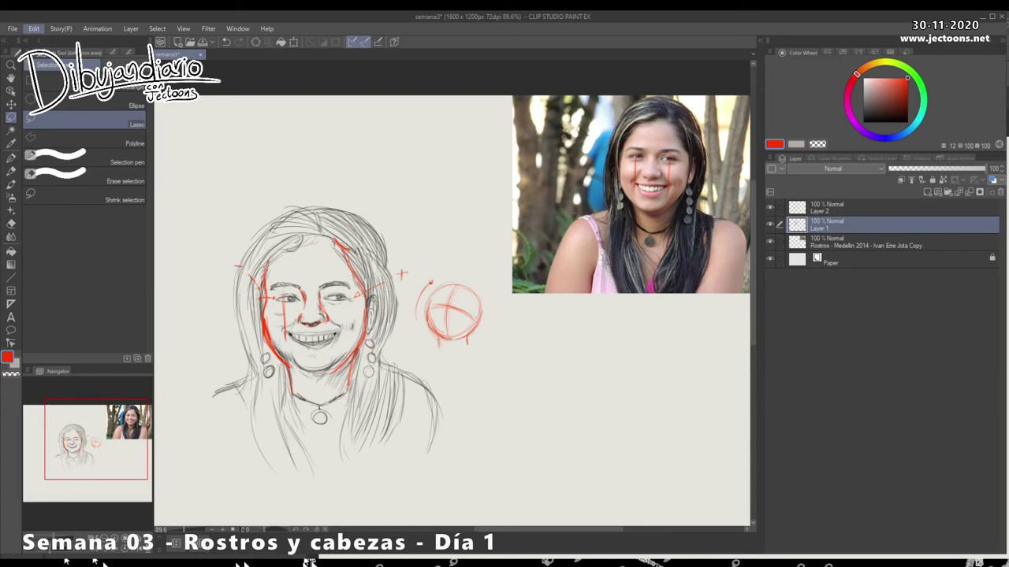
# Flip the canvas horizontally back to its original orientation and switch to the pen
pyautogui.click(236, 374)
pyautogui.moveTo(536, 236)
pyautogui.mouseDown()
pyautogui.moveTo(521, 313)
pyautogui.moveTo(544, 335)
pyautogui.mouseUp()
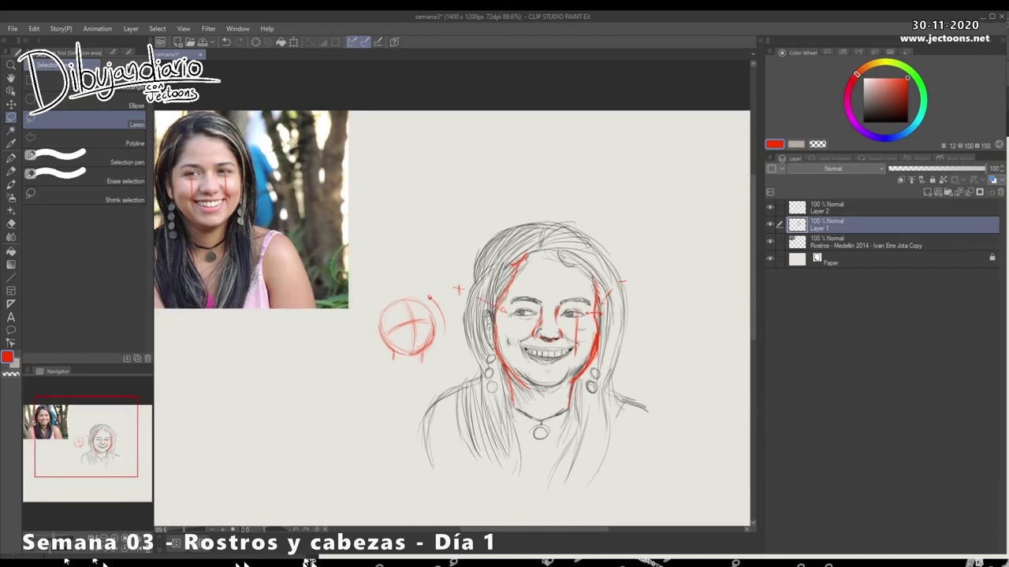
pyautogui.press('p')
pyautogui.moveTo(588, 407); pyautogui.dragTo(604, 422)
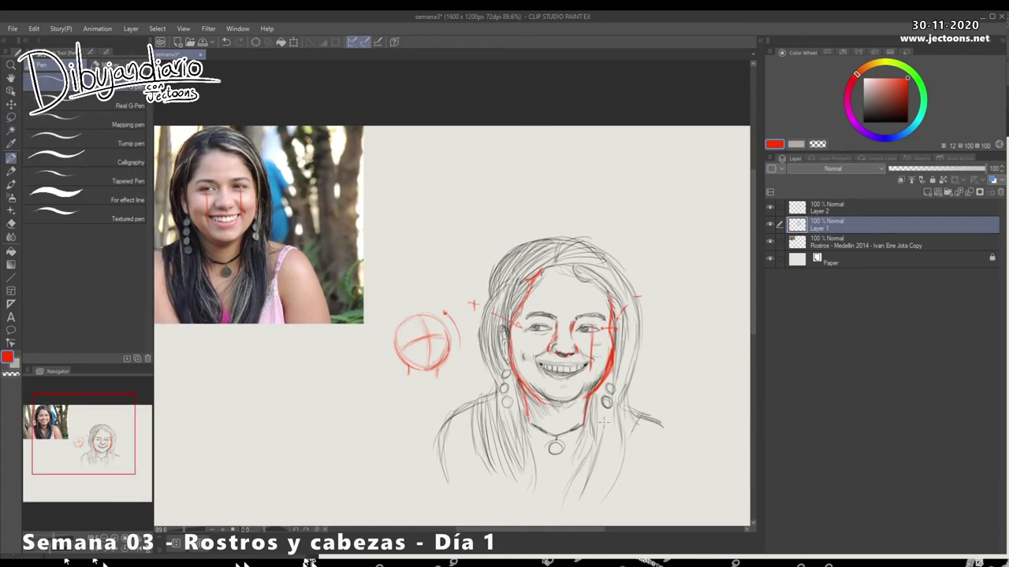
# Sketch red guide strokes over the portrait's hair beside the ear and earring, marking the hair's volume outside the face
pyautogui.moveTo(500, 306); pyautogui.dragTo(483, 341)
pyautogui.moveTo(504, 292); pyautogui.dragTo(482, 362)
pyautogui.moveTo(502, 323); pyautogui.dragTo(487, 350)
pyautogui.moveTo(490, 353); pyautogui.dragTo(490, 375)
pyautogui.moveTo(502, 378); pyautogui.dragTo(484, 384)
pyautogui.moveTo(496, 292); pyautogui.dragTo(489, 303)
pyautogui.moveTo(488, 348); pyautogui.dragTo(484, 360)
pyautogui.moveTo(506, 287)
pyautogui.mouseDown()
pyautogui.moveTo(503, 327)
pyautogui.moveTo(502, 303)
pyautogui.mouseUp()
pyautogui.moveTo(504, 312); pyautogui.dragTo(498, 329)
pyautogui.moveTo(498, 368); pyautogui.dragTo(492, 387)
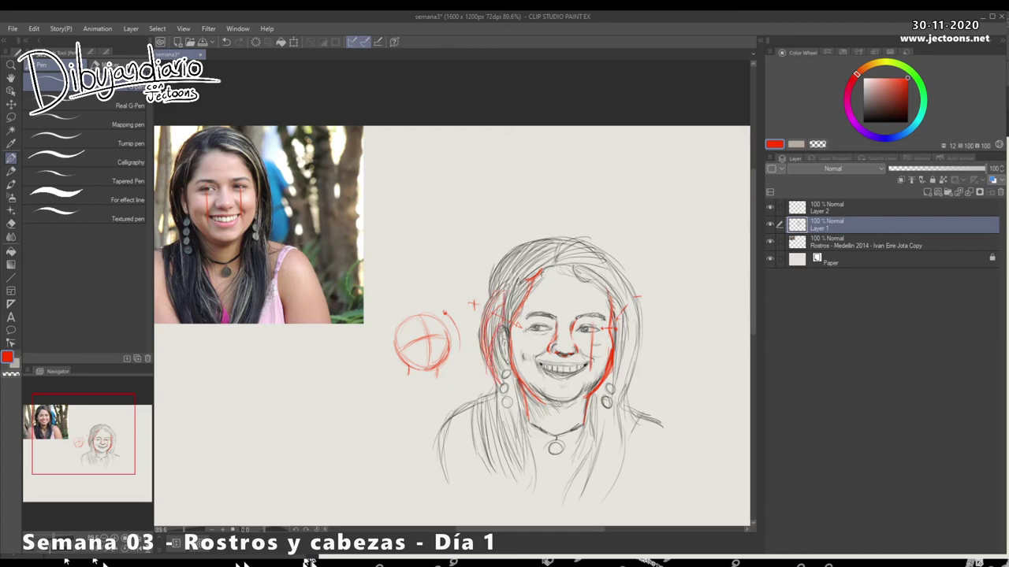
# Try extra red marks over the mouth and above the top of the head, and undo them
pyautogui.moveTo(518, 326); pyautogui.dragTo(504, 308)
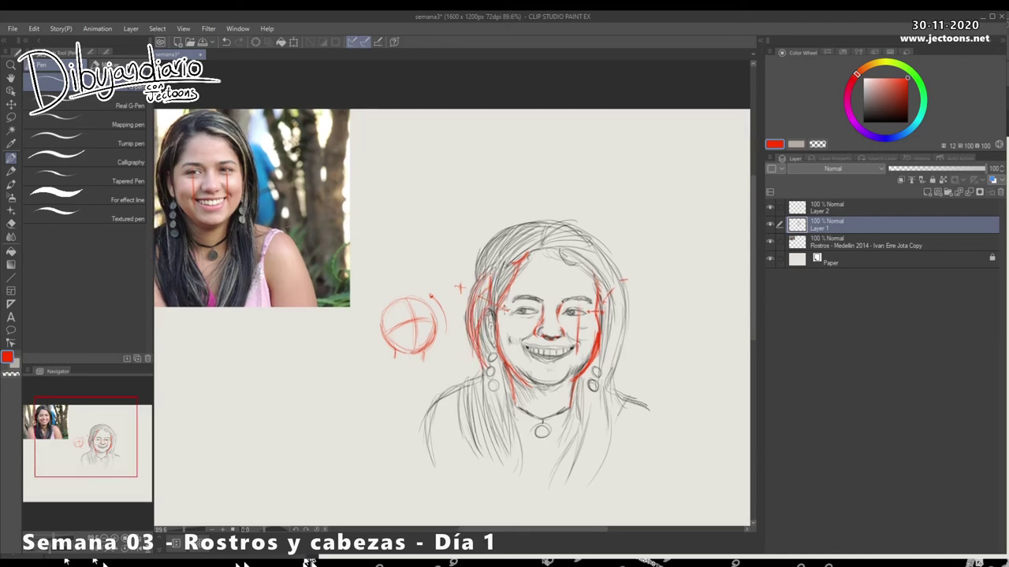
pyautogui.moveTo(611, 374)
pyautogui.mouseDown()
pyautogui.moveTo(602, 388)
pyautogui.moveTo(628, 370)
pyautogui.mouseUp()
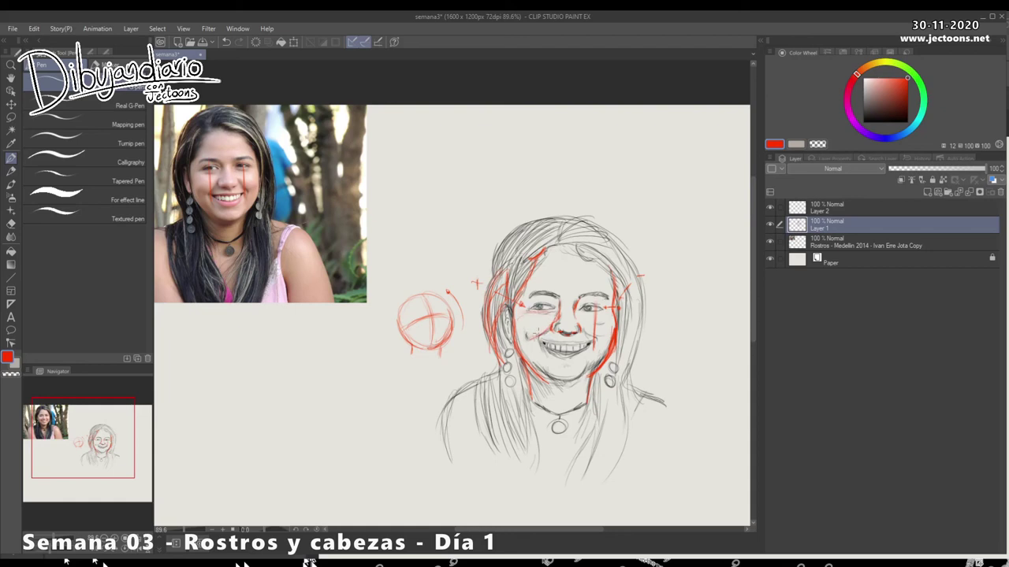
pyautogui.moveTo(584, 351); pyautogui.dragTo(582, 349)
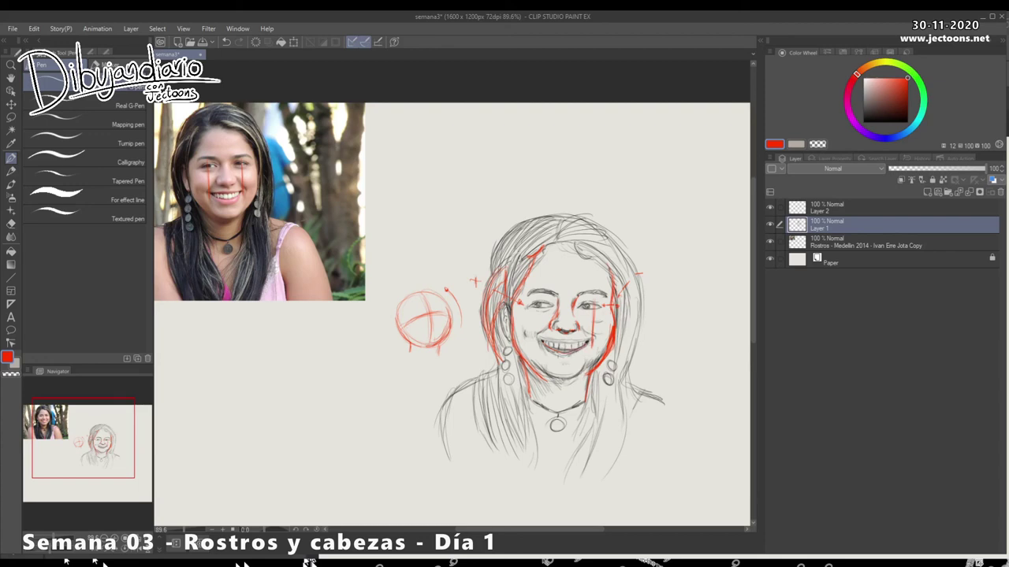
pyautogui.moveTo(543, 344); pyautogui.dragTo(566, 360)
pyautogui.moveTo(500, 212)
pyautogui.mouseDown()
pyautogui.moveTo(584, 192)
pyautogui.moveTo(574, 195)
pyautogui.mouseUp()
pyautogui.moveTo(497, 204)
pyautogui.mouseDown()
pyautogui.moveTo(484, 216)
pyautogui.moveTo(497, 214)
pyautogui.mouseUp()
pyautogui.hotkey('ctrl', 'z')
pyautogui.hotkey('ctrl', 'z')
pyautogui.hotkey('ctrl', 'z')
pyautogui.hotkey('ctrl', 'z')
pyautogui.hotkey('ctrl', 'z')
pyautogui.hotkey('ctrl', 'z')
pyautogui.hotkey('ctrl', 'z')
# Add a short red guide stroke where the hair meets the shoulder line below the earring
pyautogui.moveTo(638, 385); pyautogui.dragTo(620, 389)
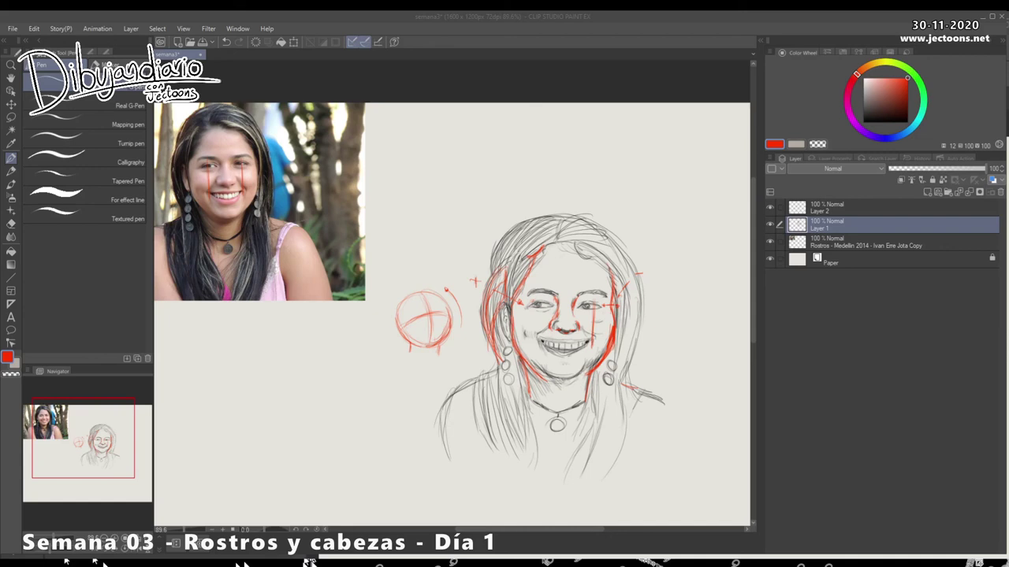
pyautogui.click(1004, 35)
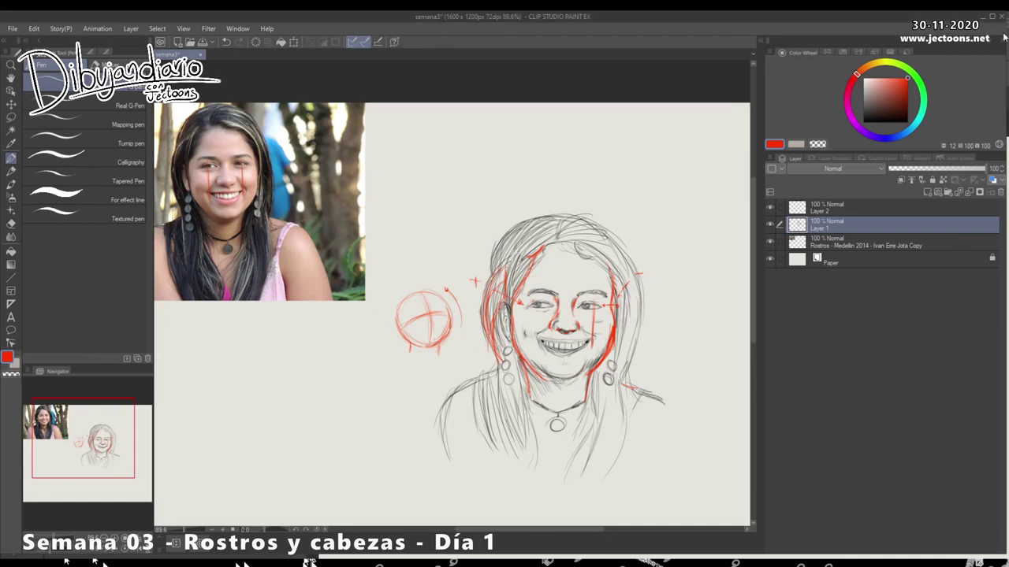